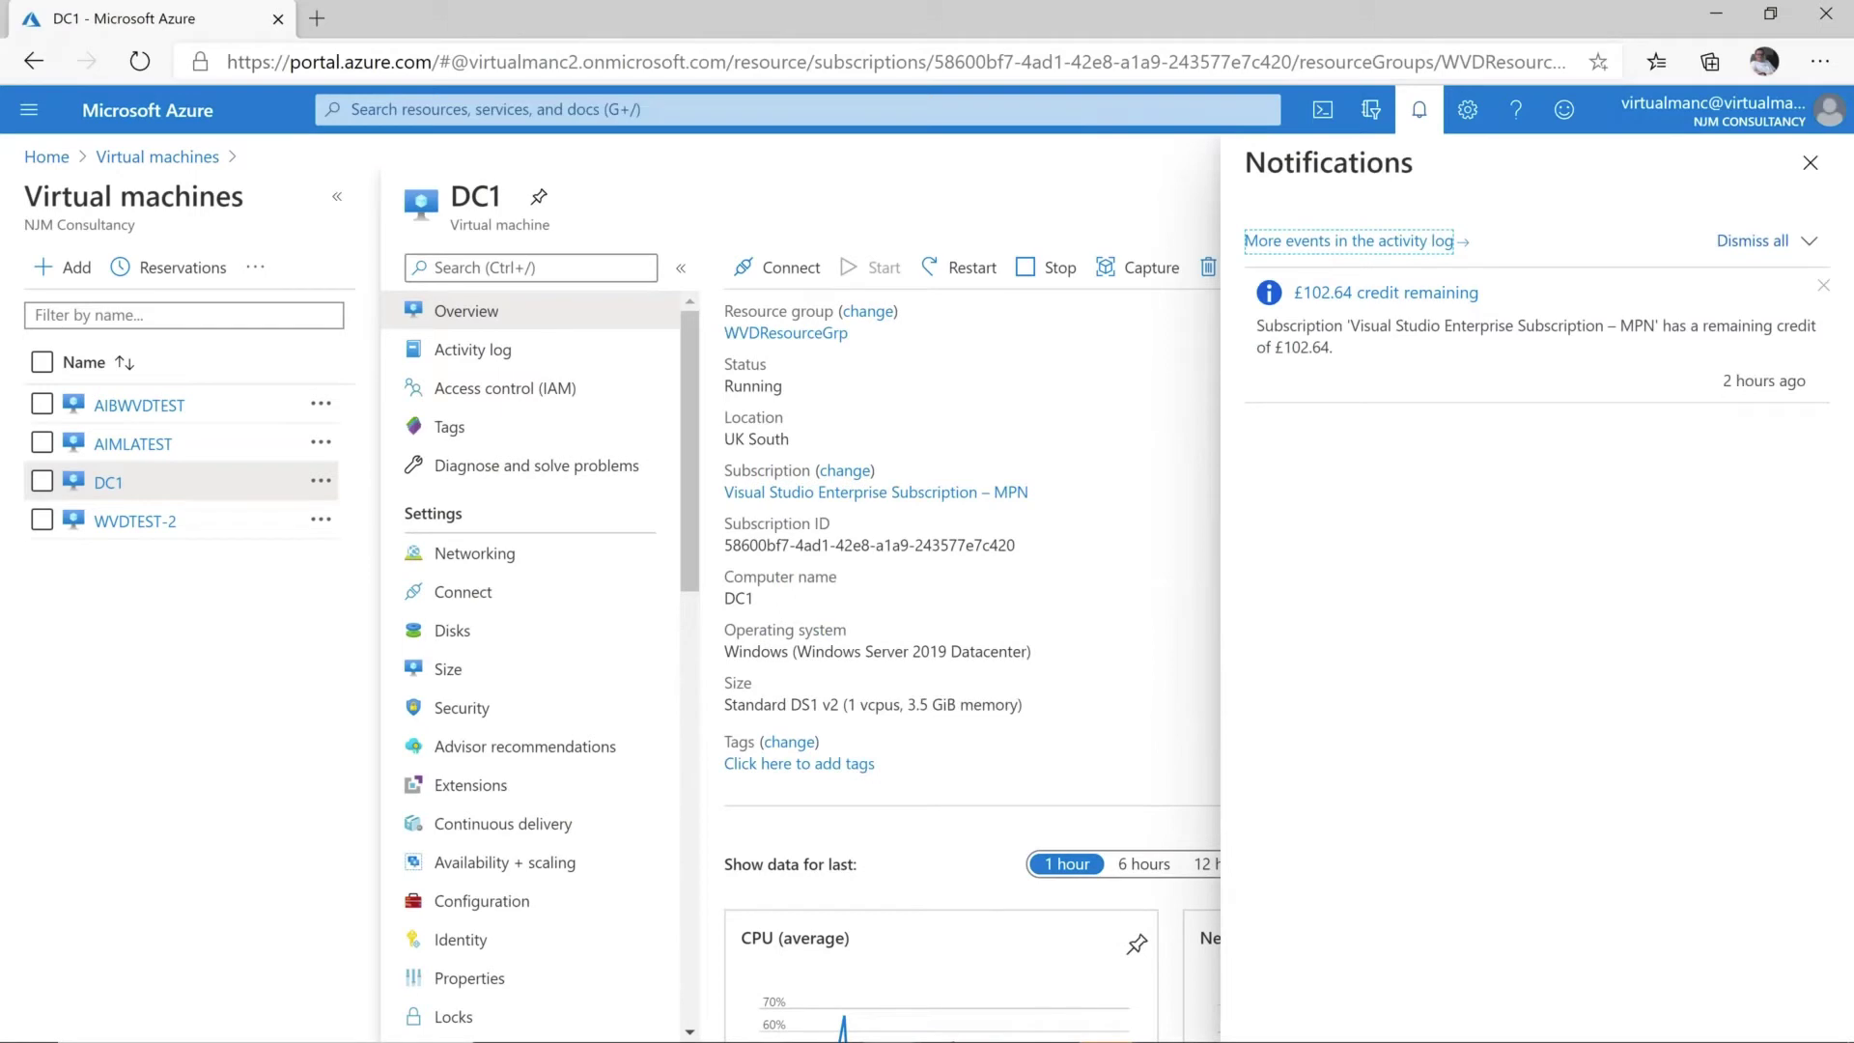
Close the notifications and examine the operating system and size of the WVDTEST-2 virtual machine.
left_click(1810, 162)
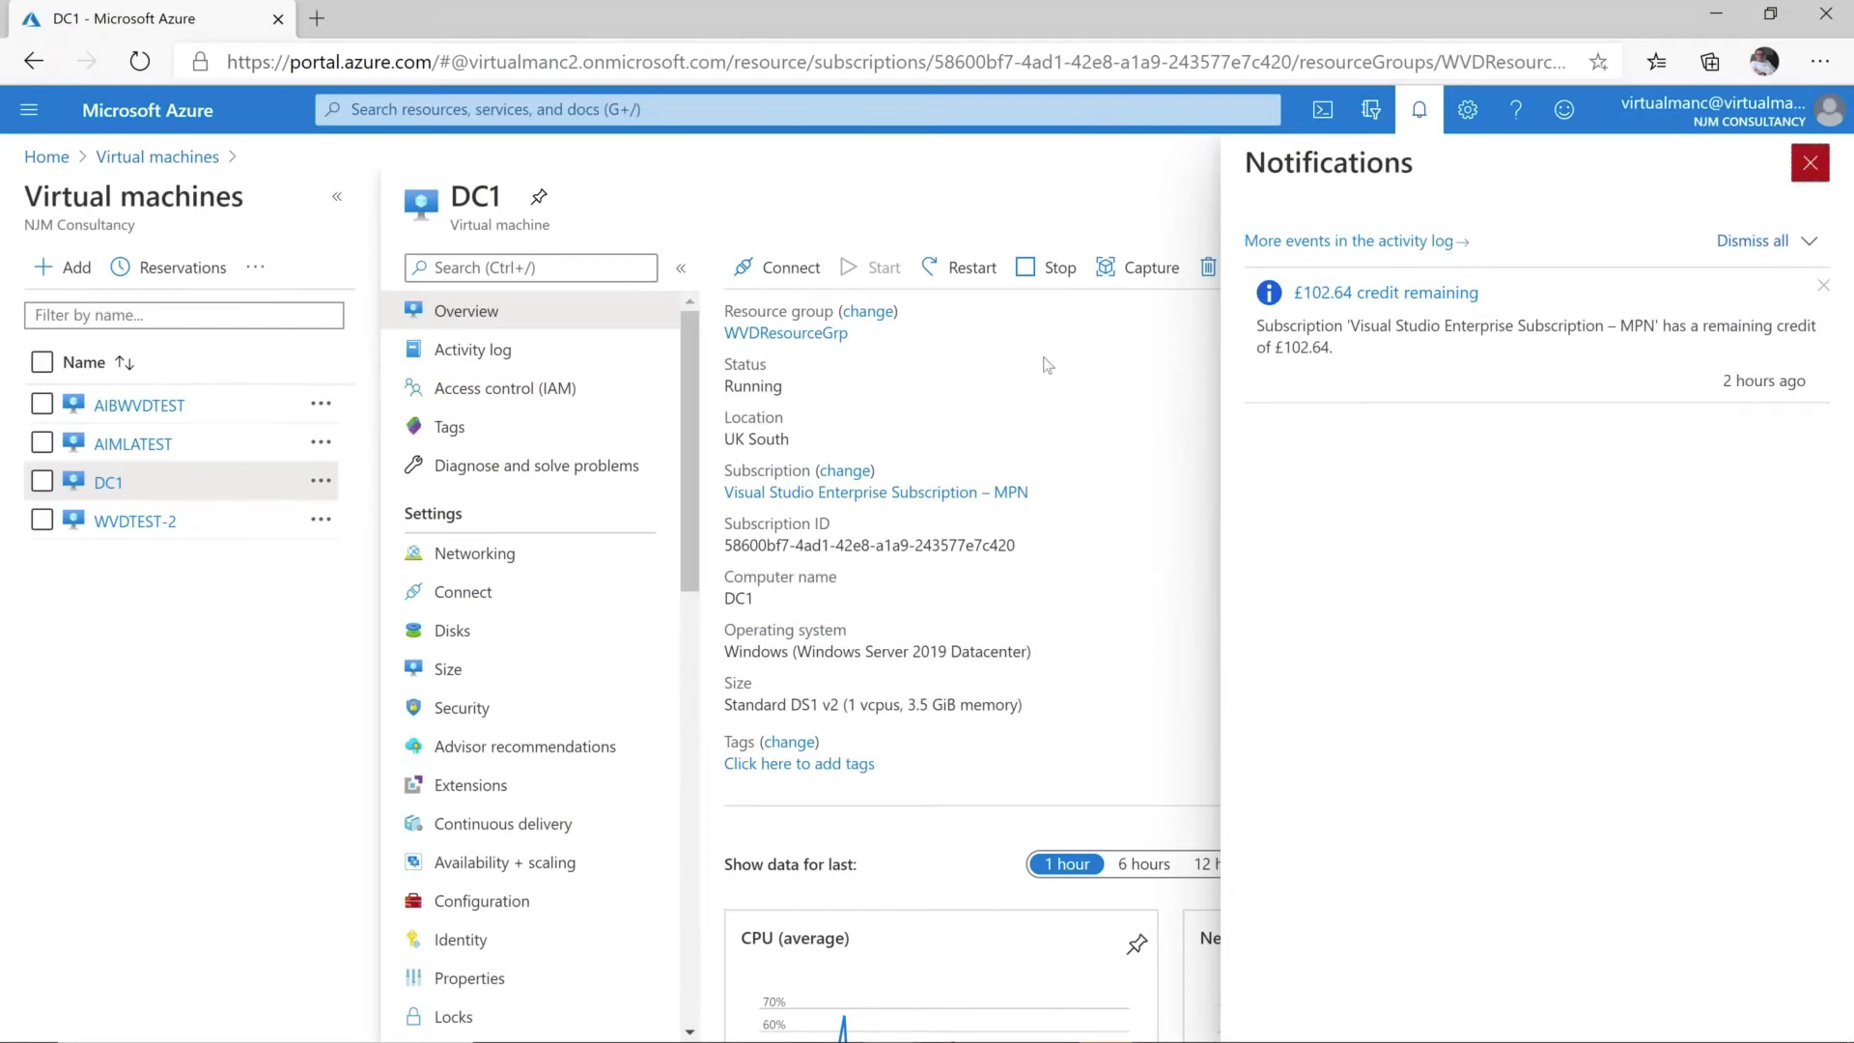
left_click(119, 527)
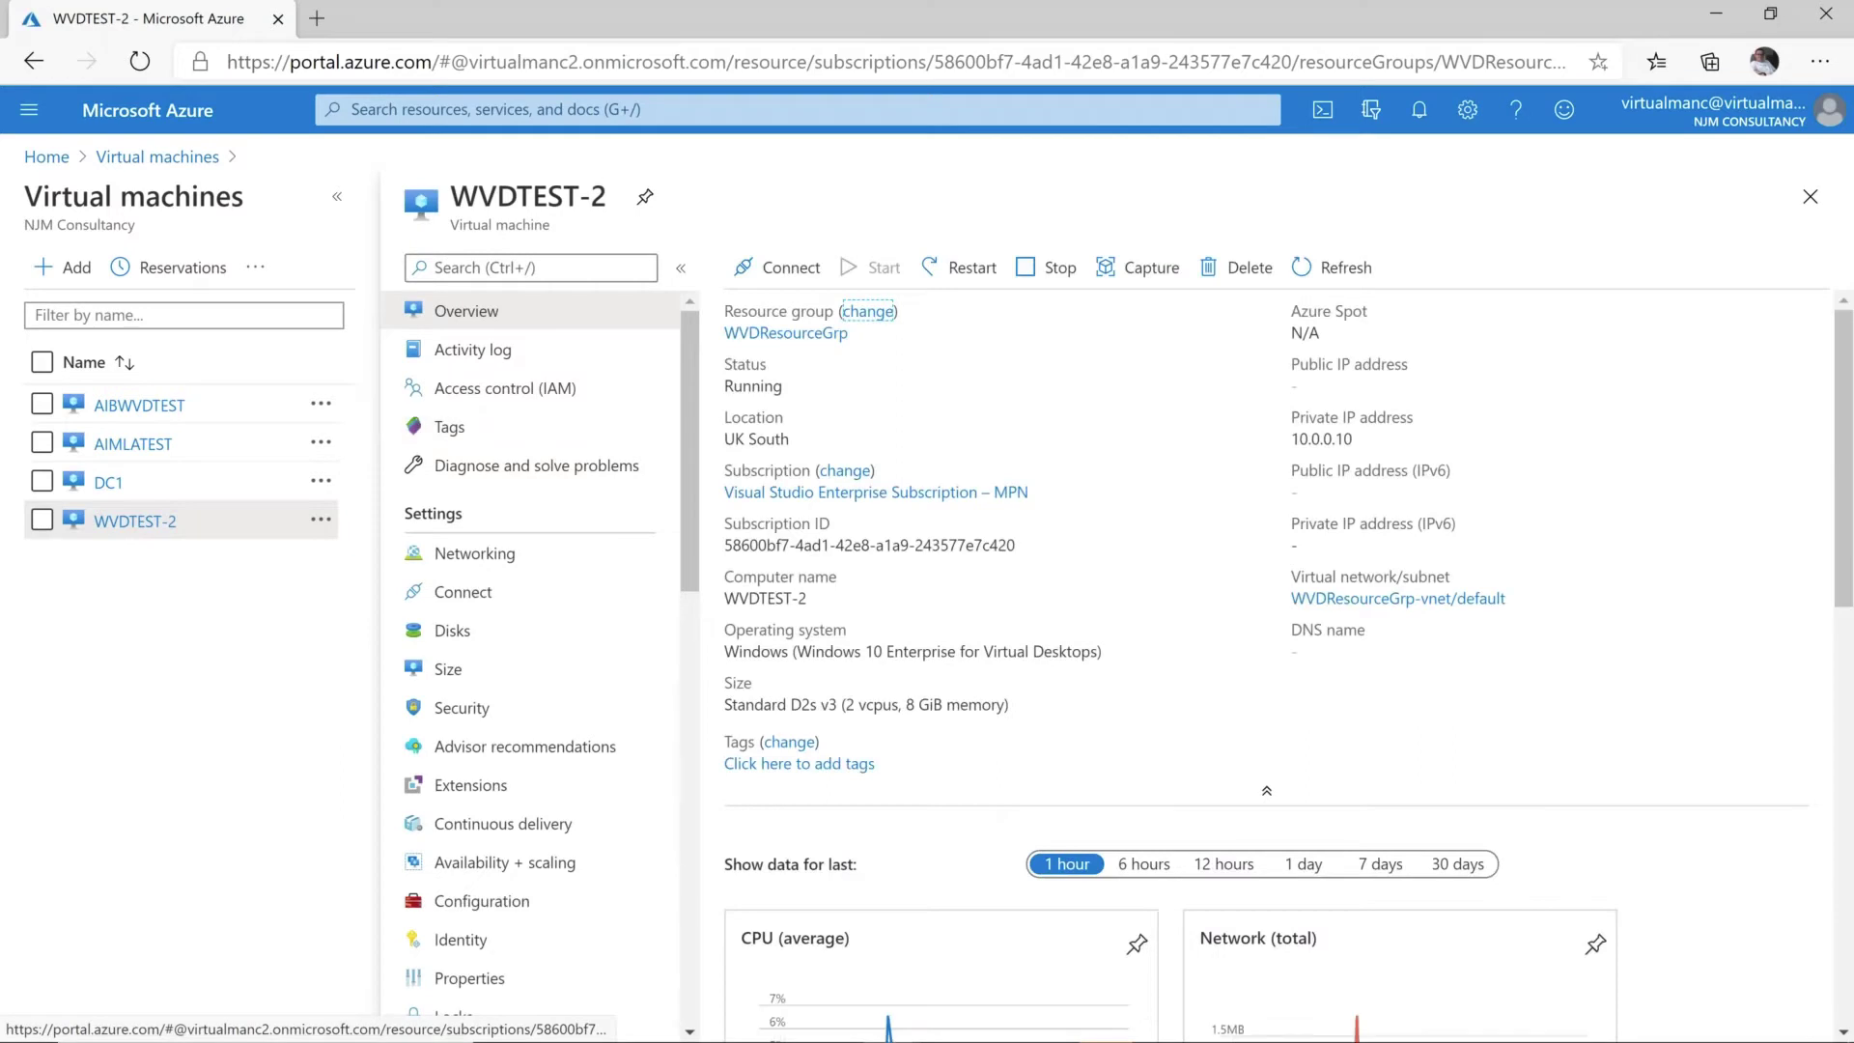
left_click_drag(887, 654, 1102, 653)
left_click(1101, 652)
left_click_drag(763, 704, 870, 703)
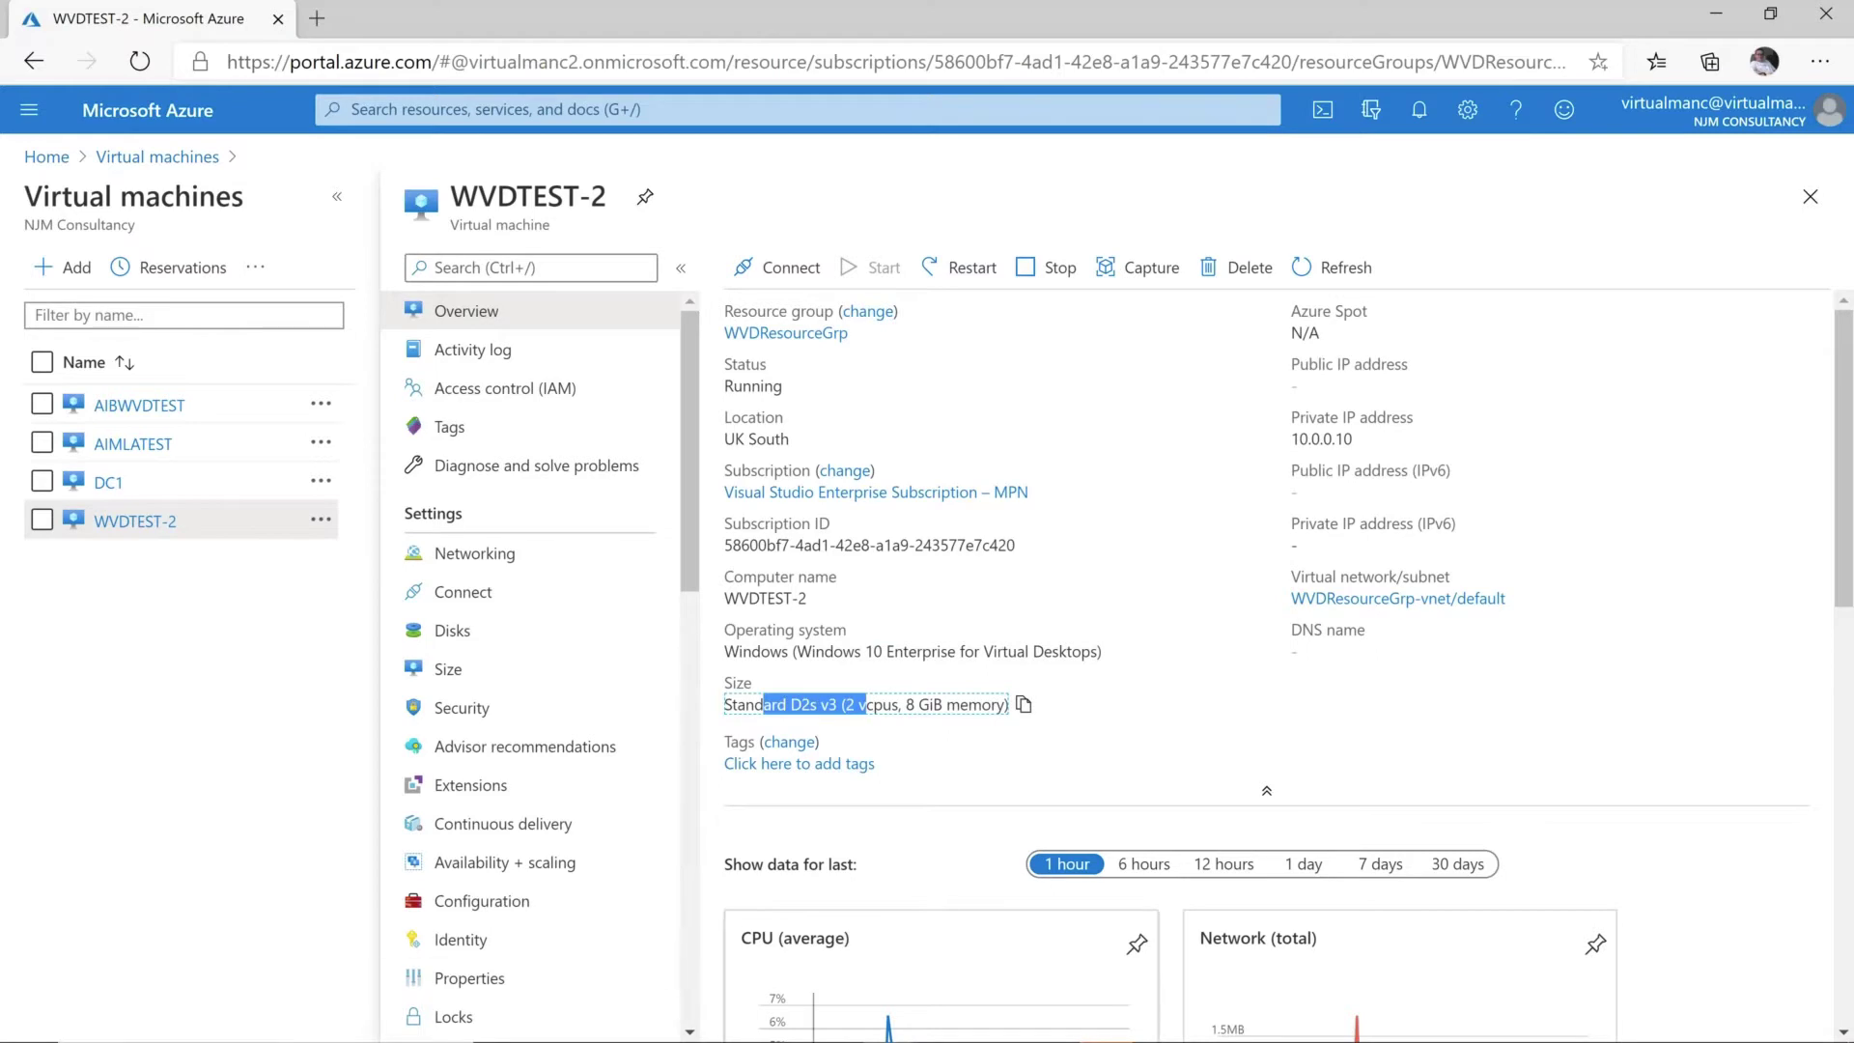
Switch to the Remote Desktop client and view the settings of SessionDesktop in Test Workspace.
mouse_move(1248, 1031)
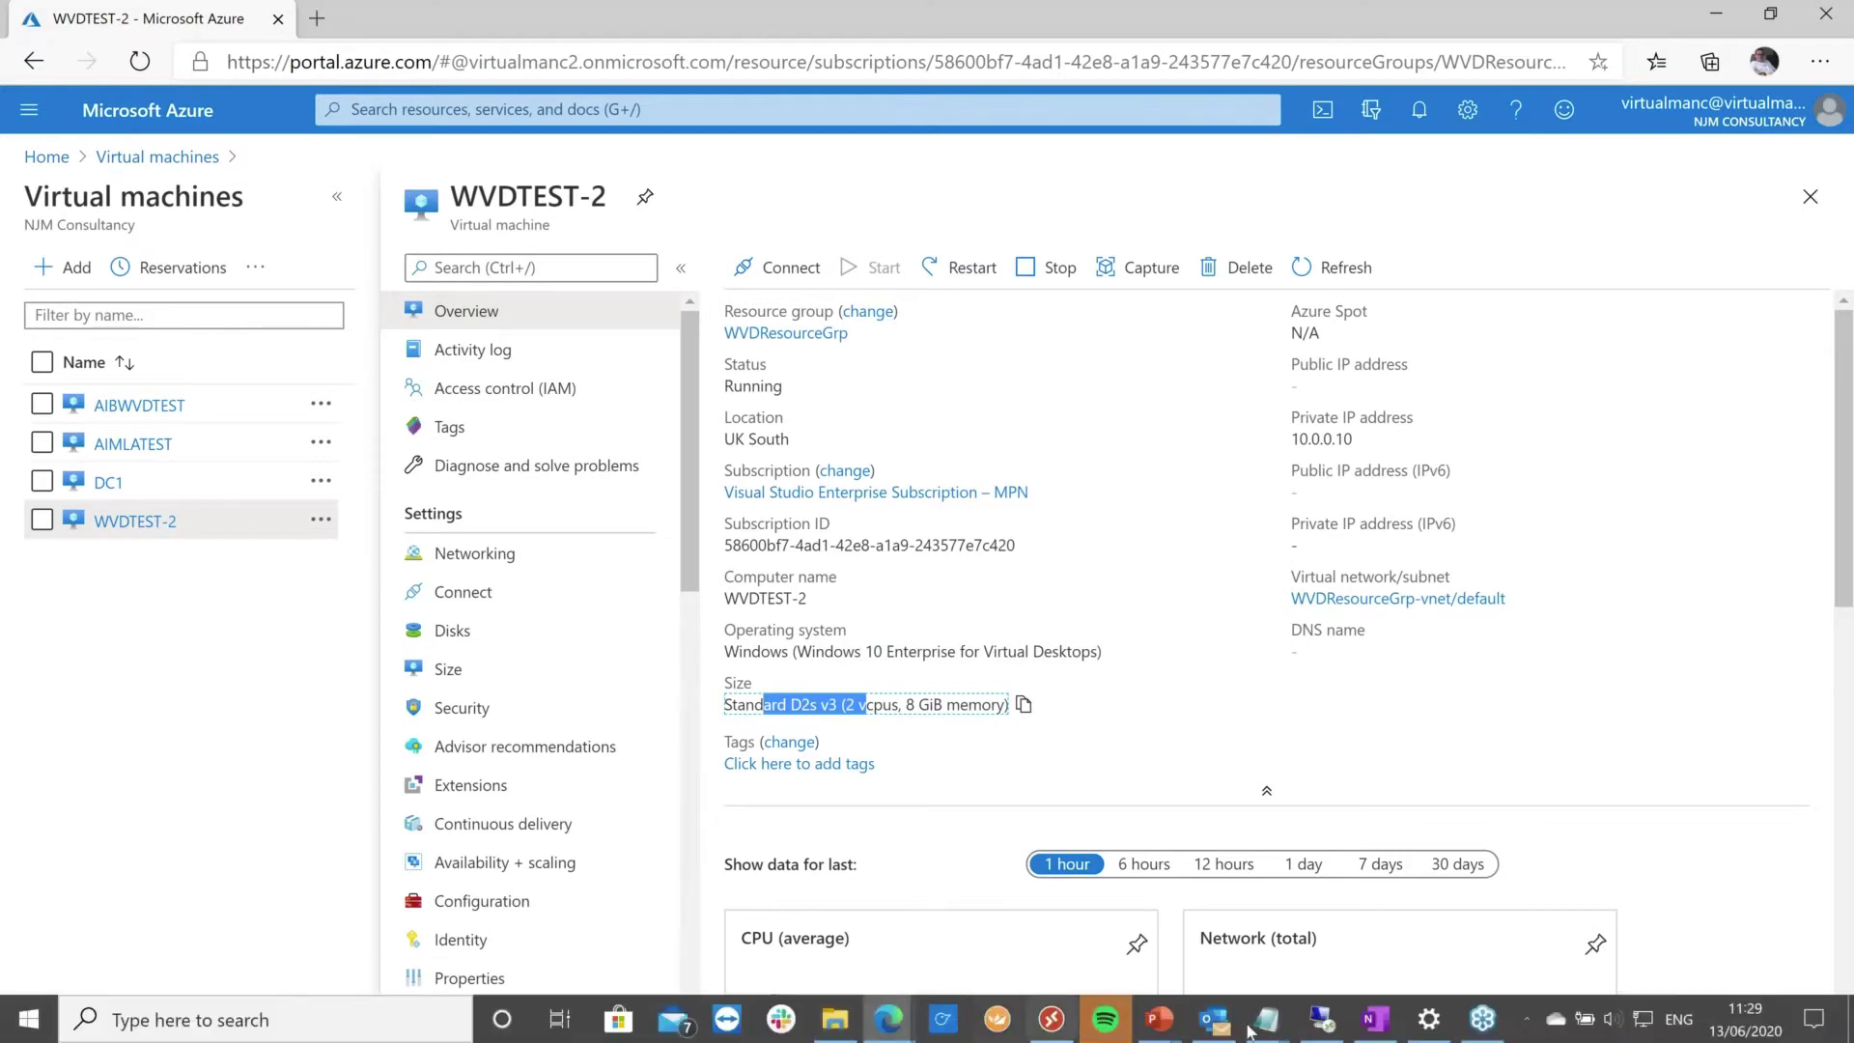
left_click(1048, 1021)
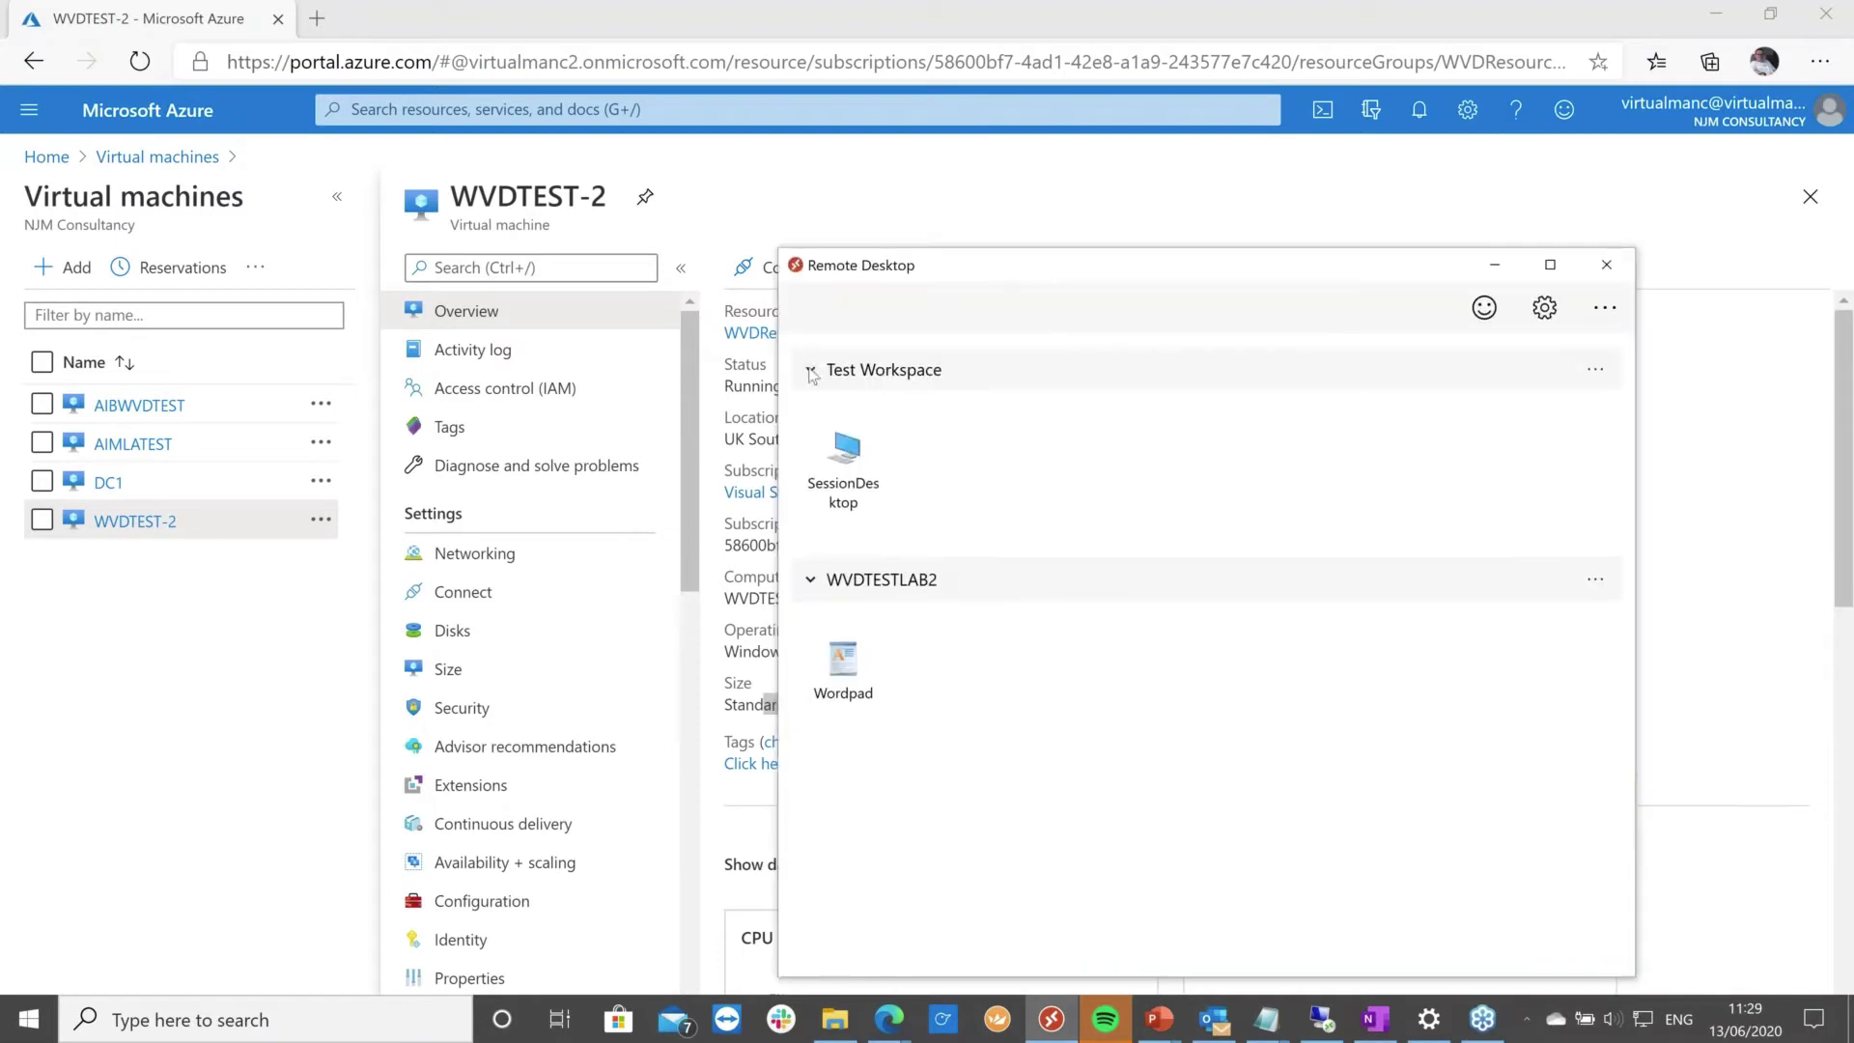
left_click_drag(1004, 268, 1046, 193)
left_click(1644, 233)
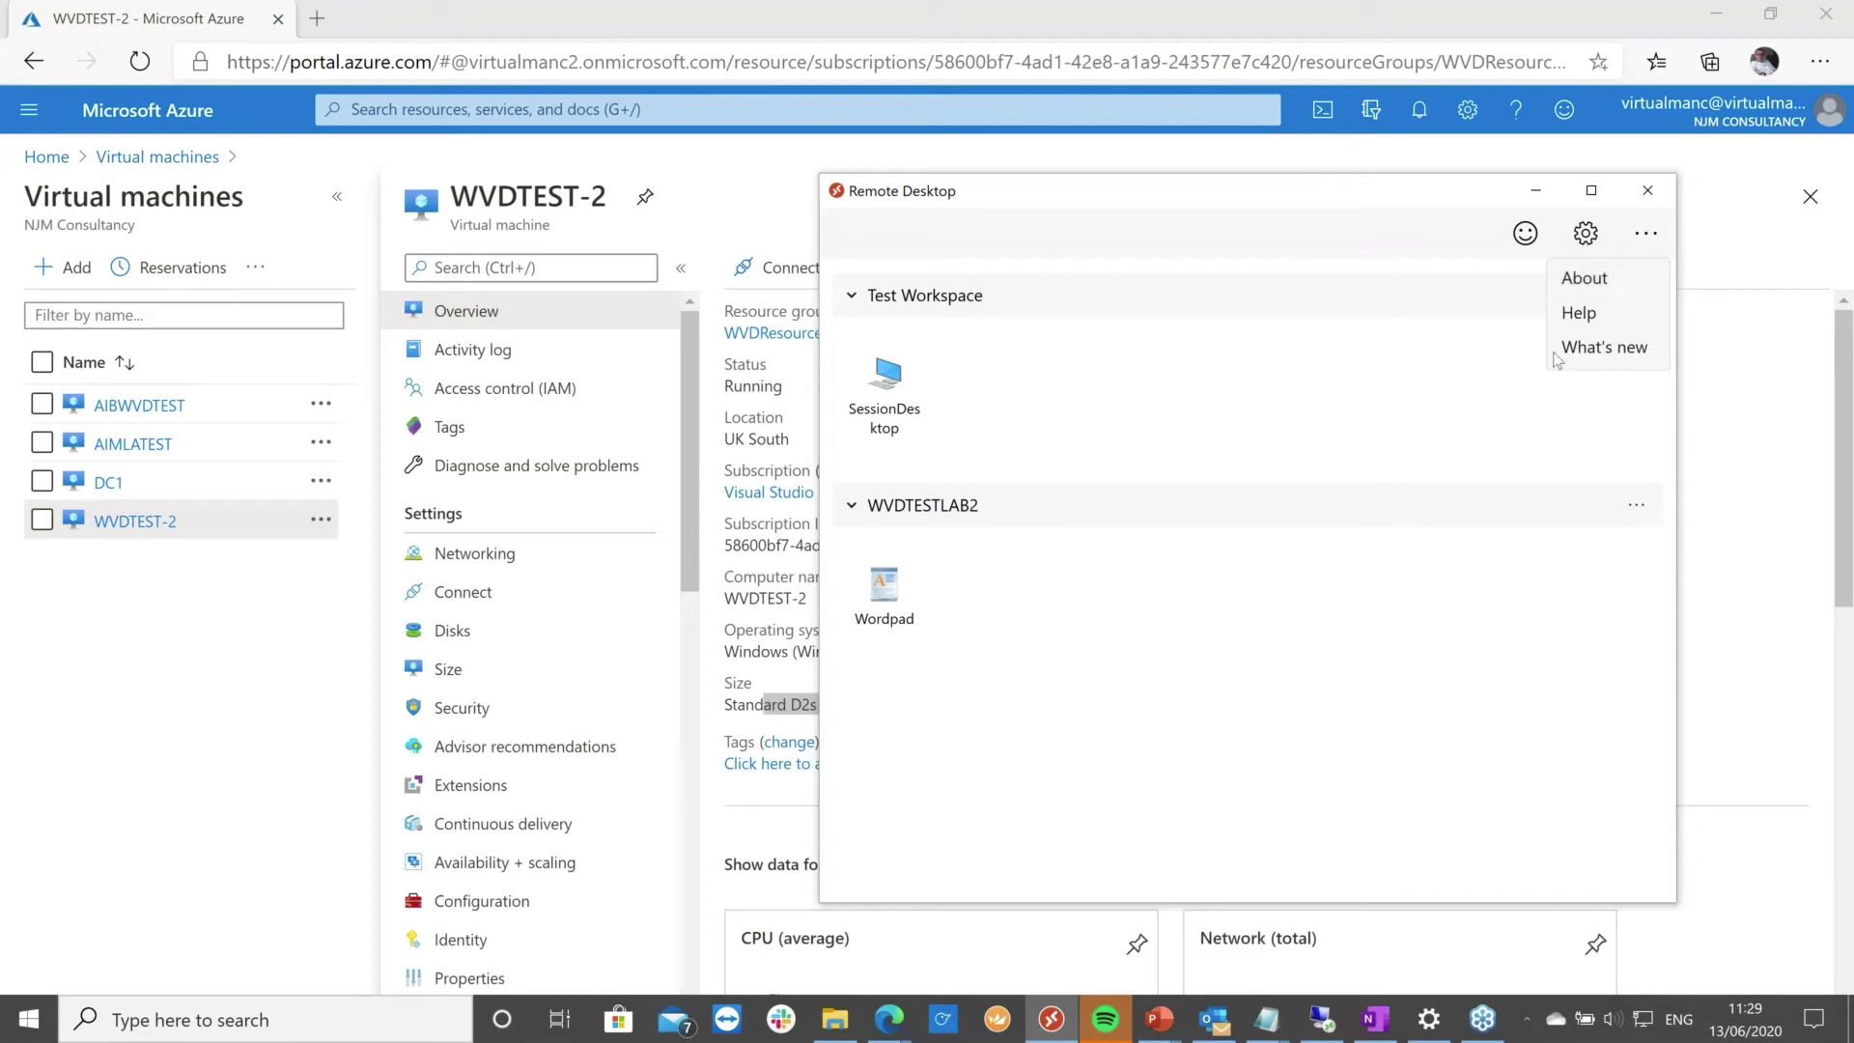
left_click(1158, 355)
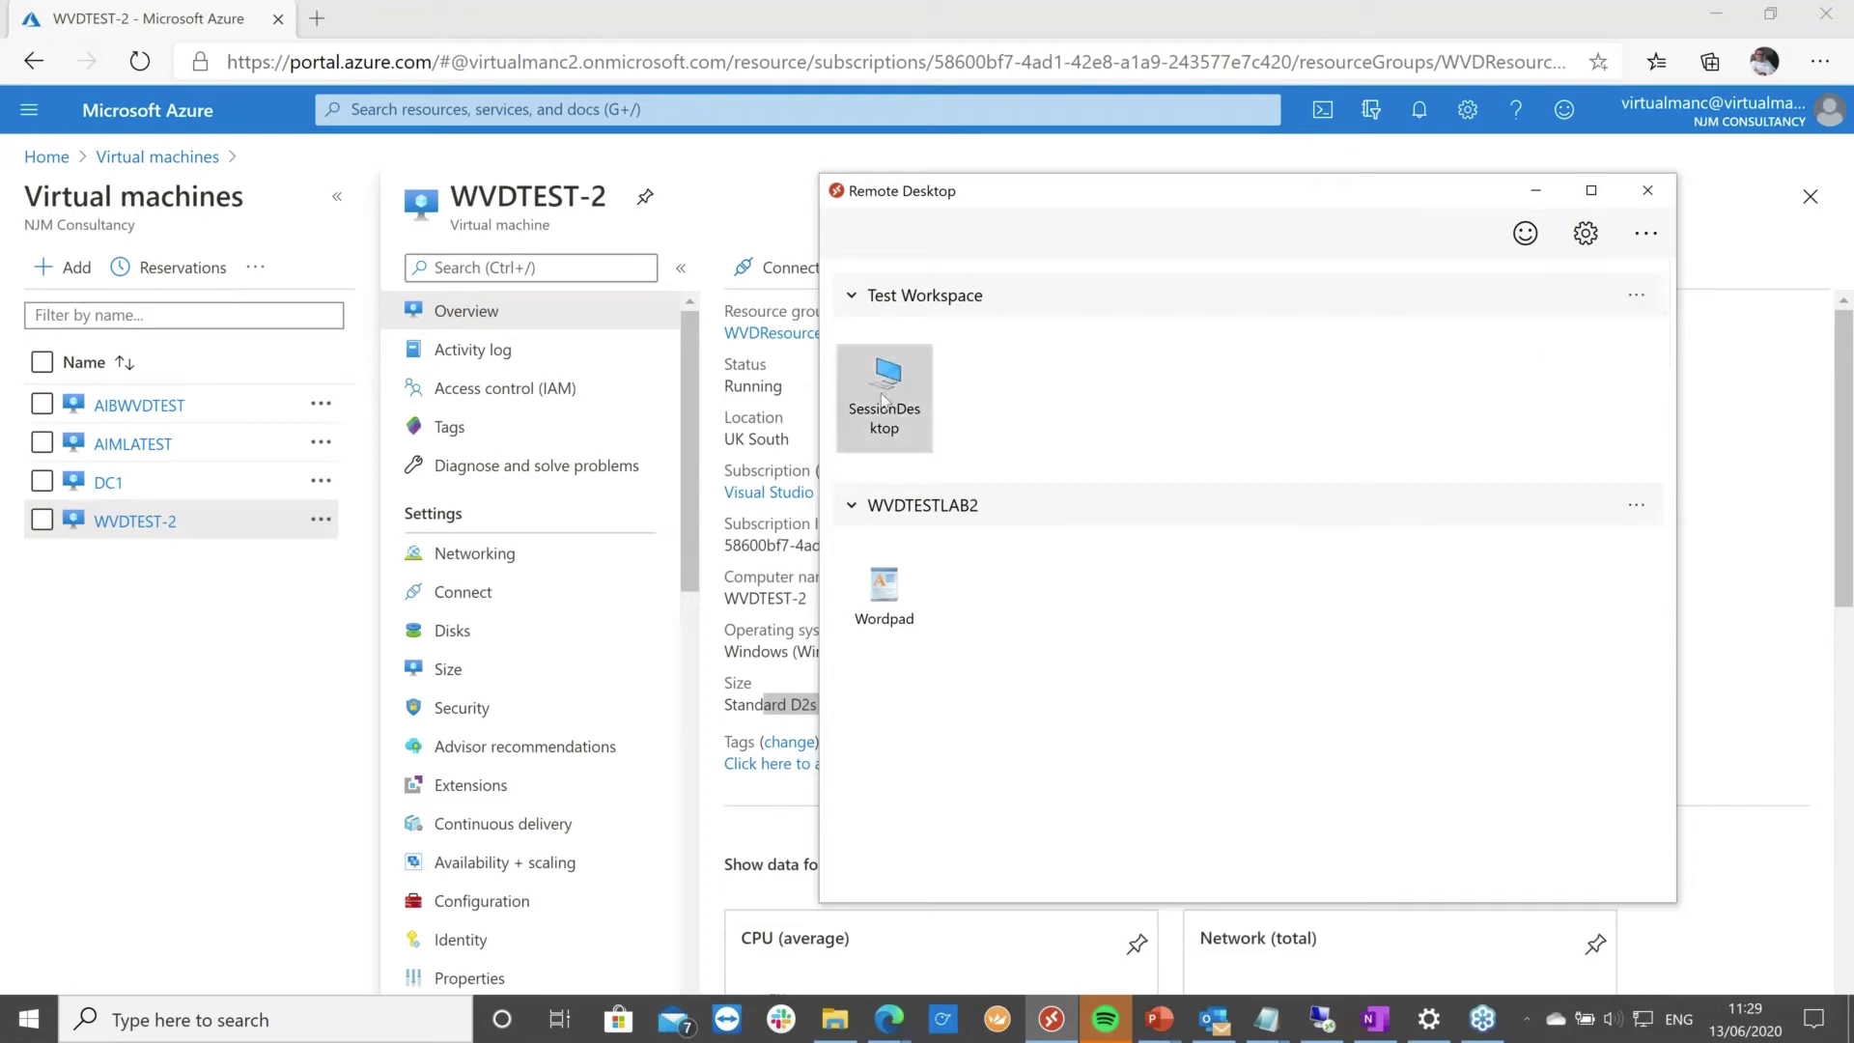
right_click(885, 384)
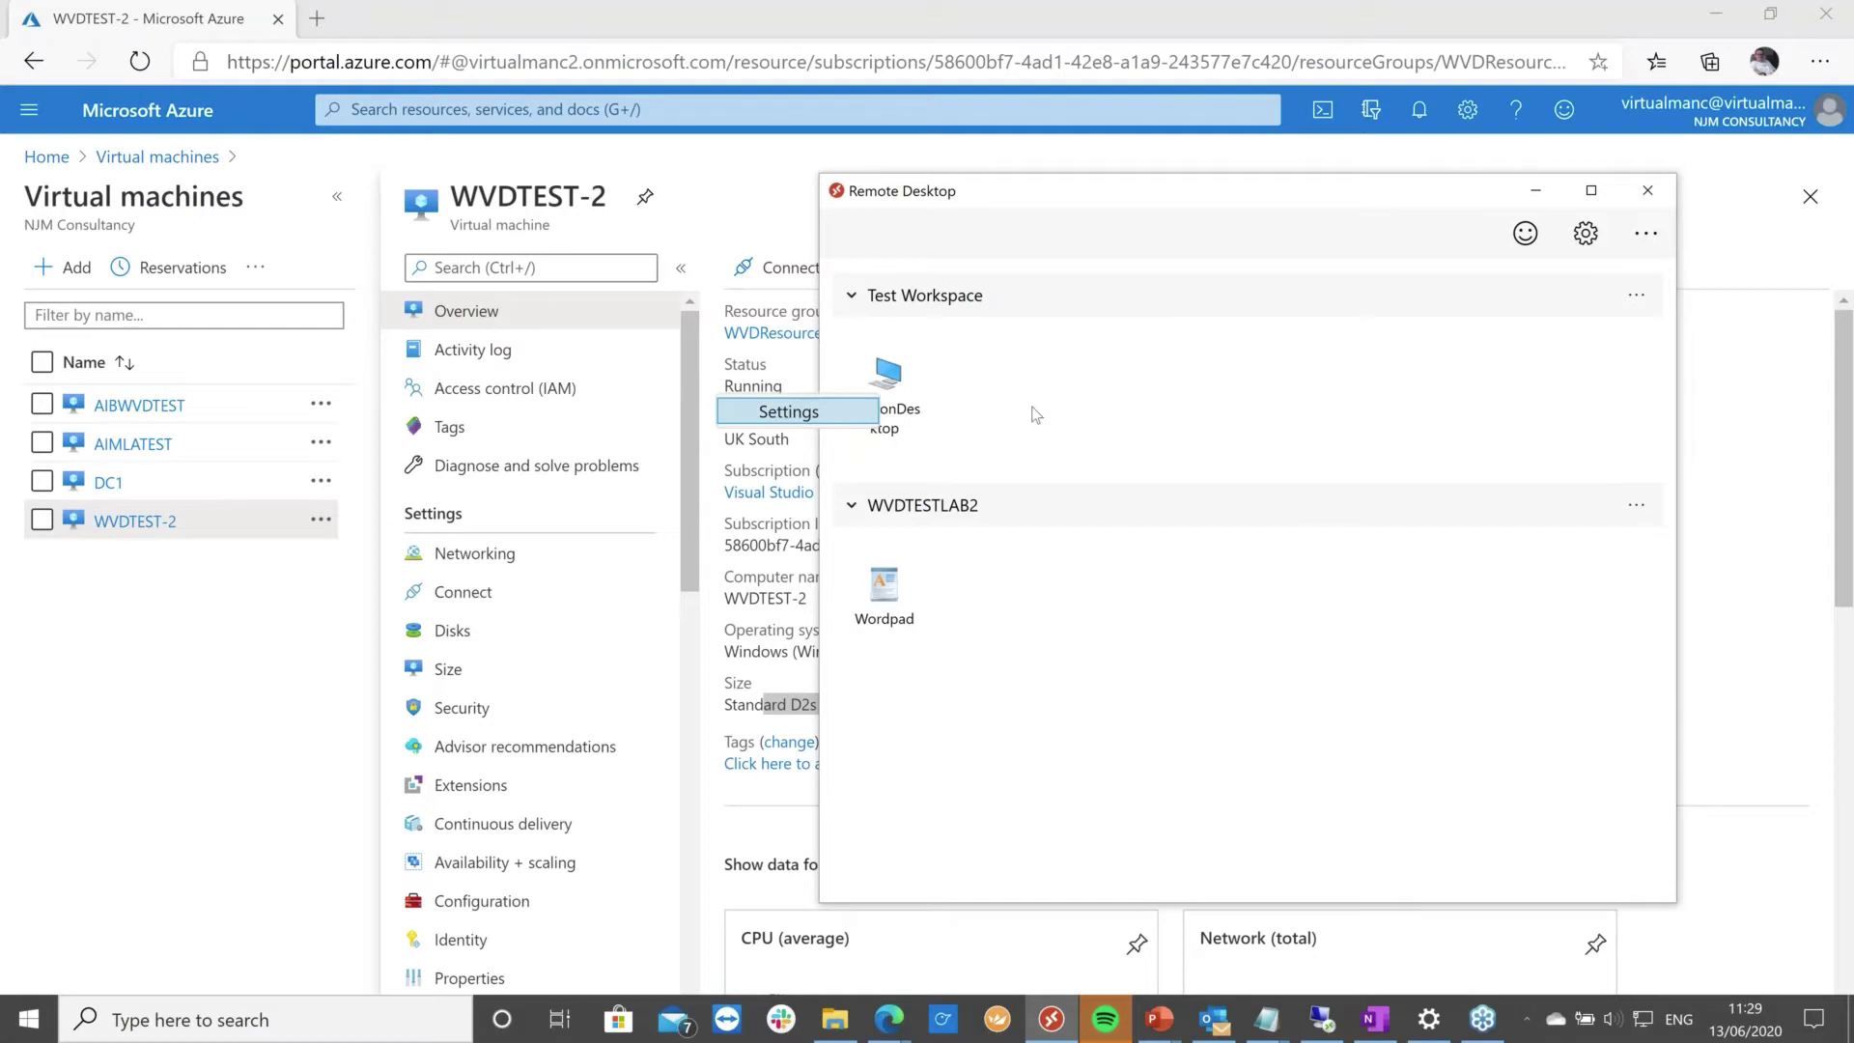
key("Return")
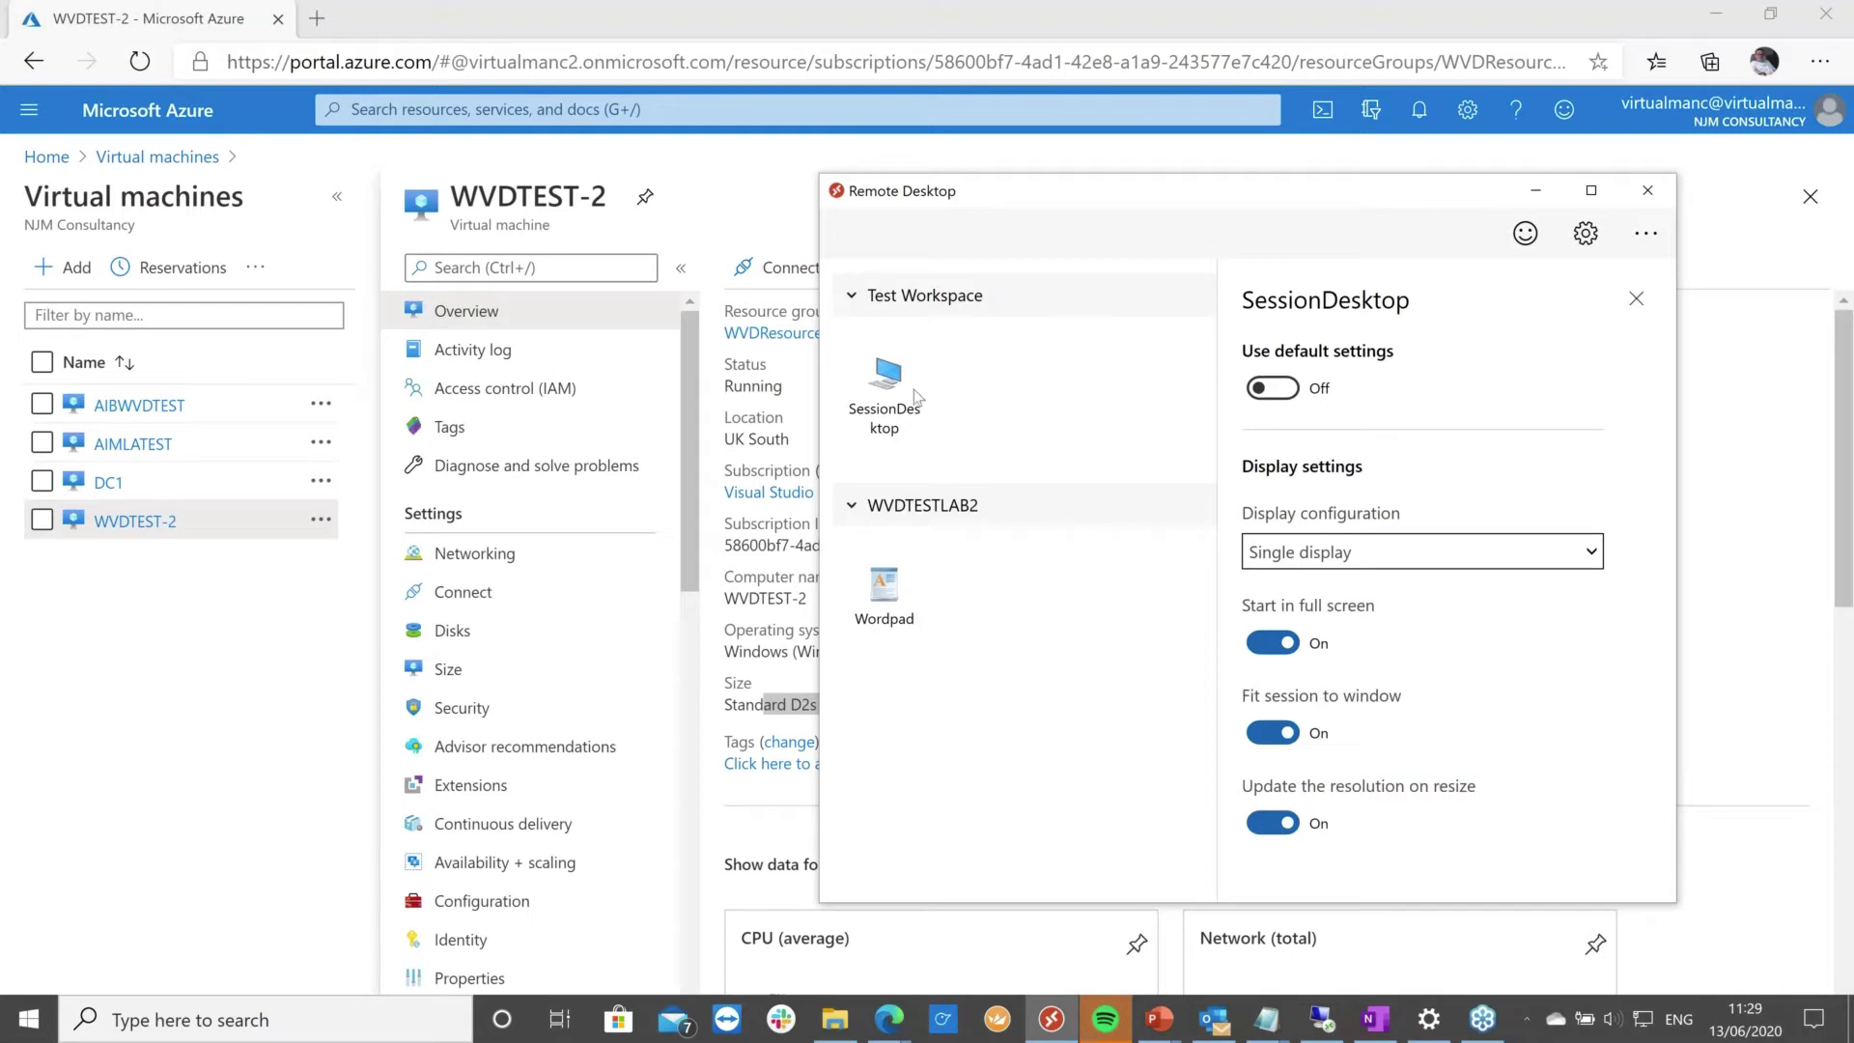
Connect to SessionDesktop in Test Workspace, entering the account password in the credentials prompt.
double_click(886, 401)
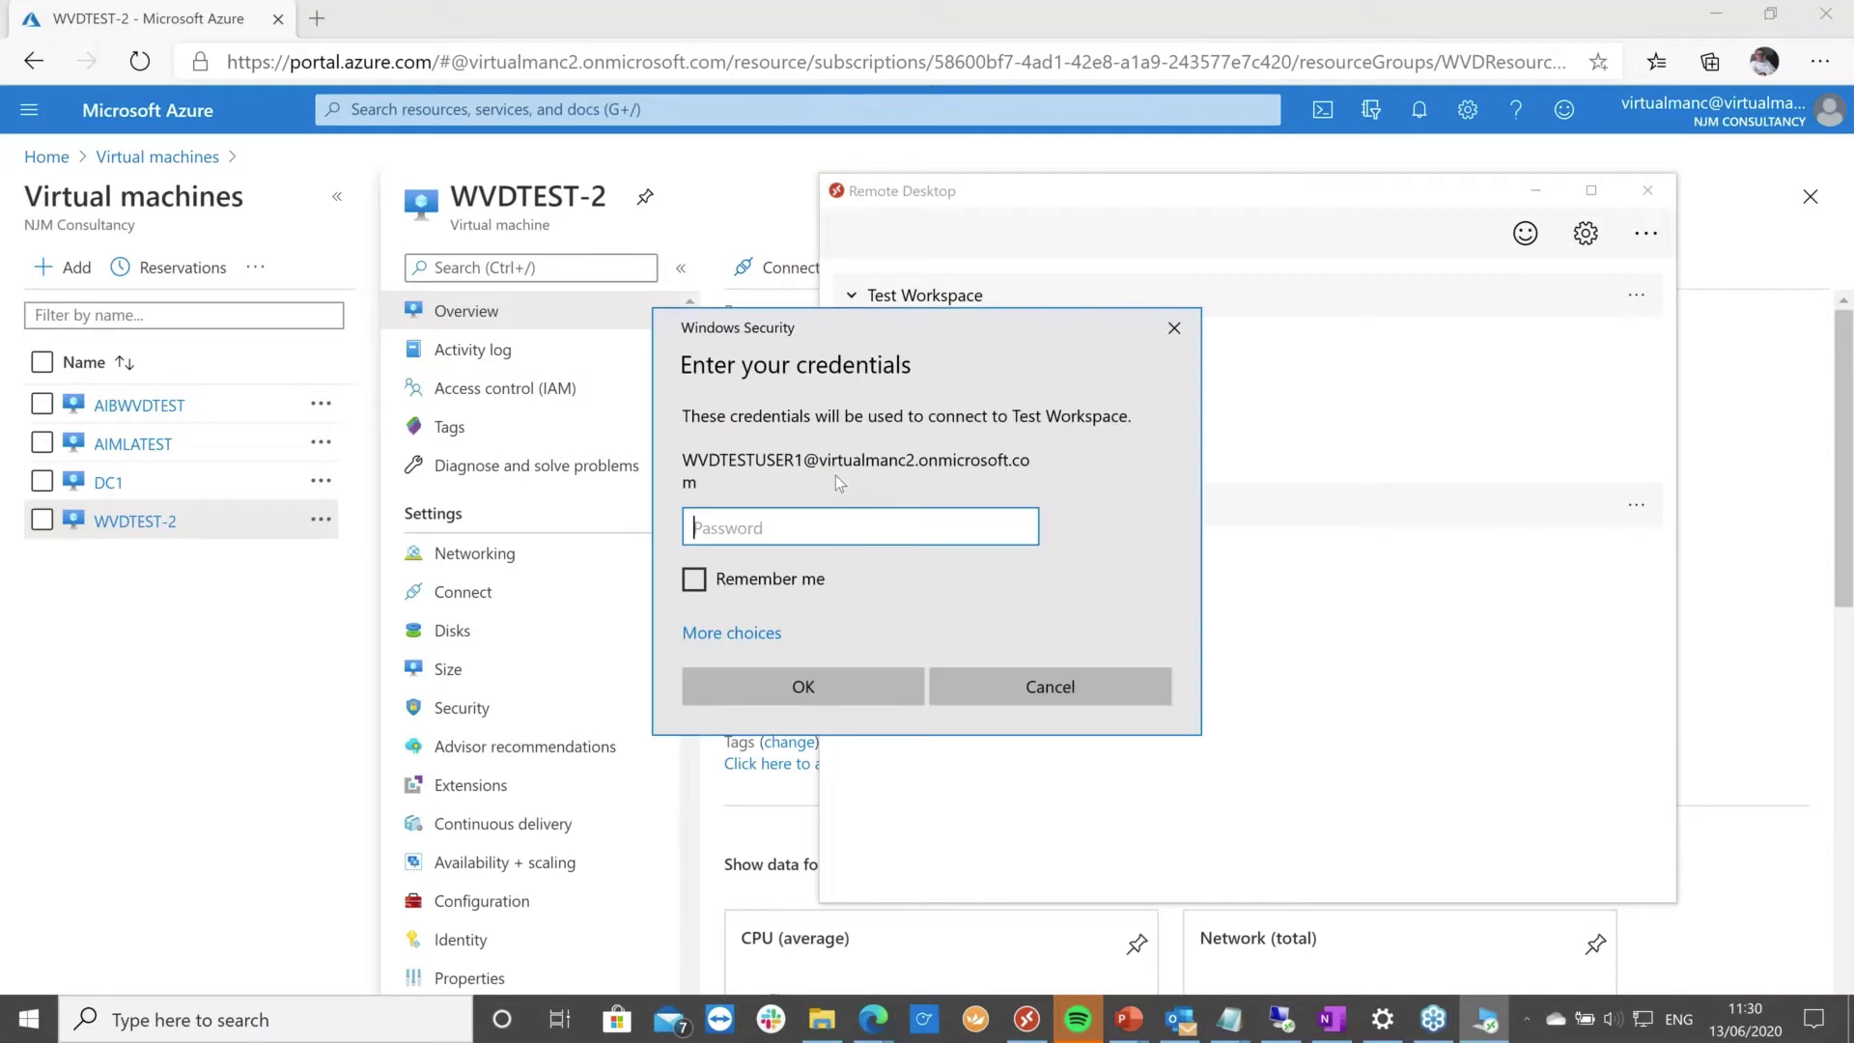
key("Caps_Lock")
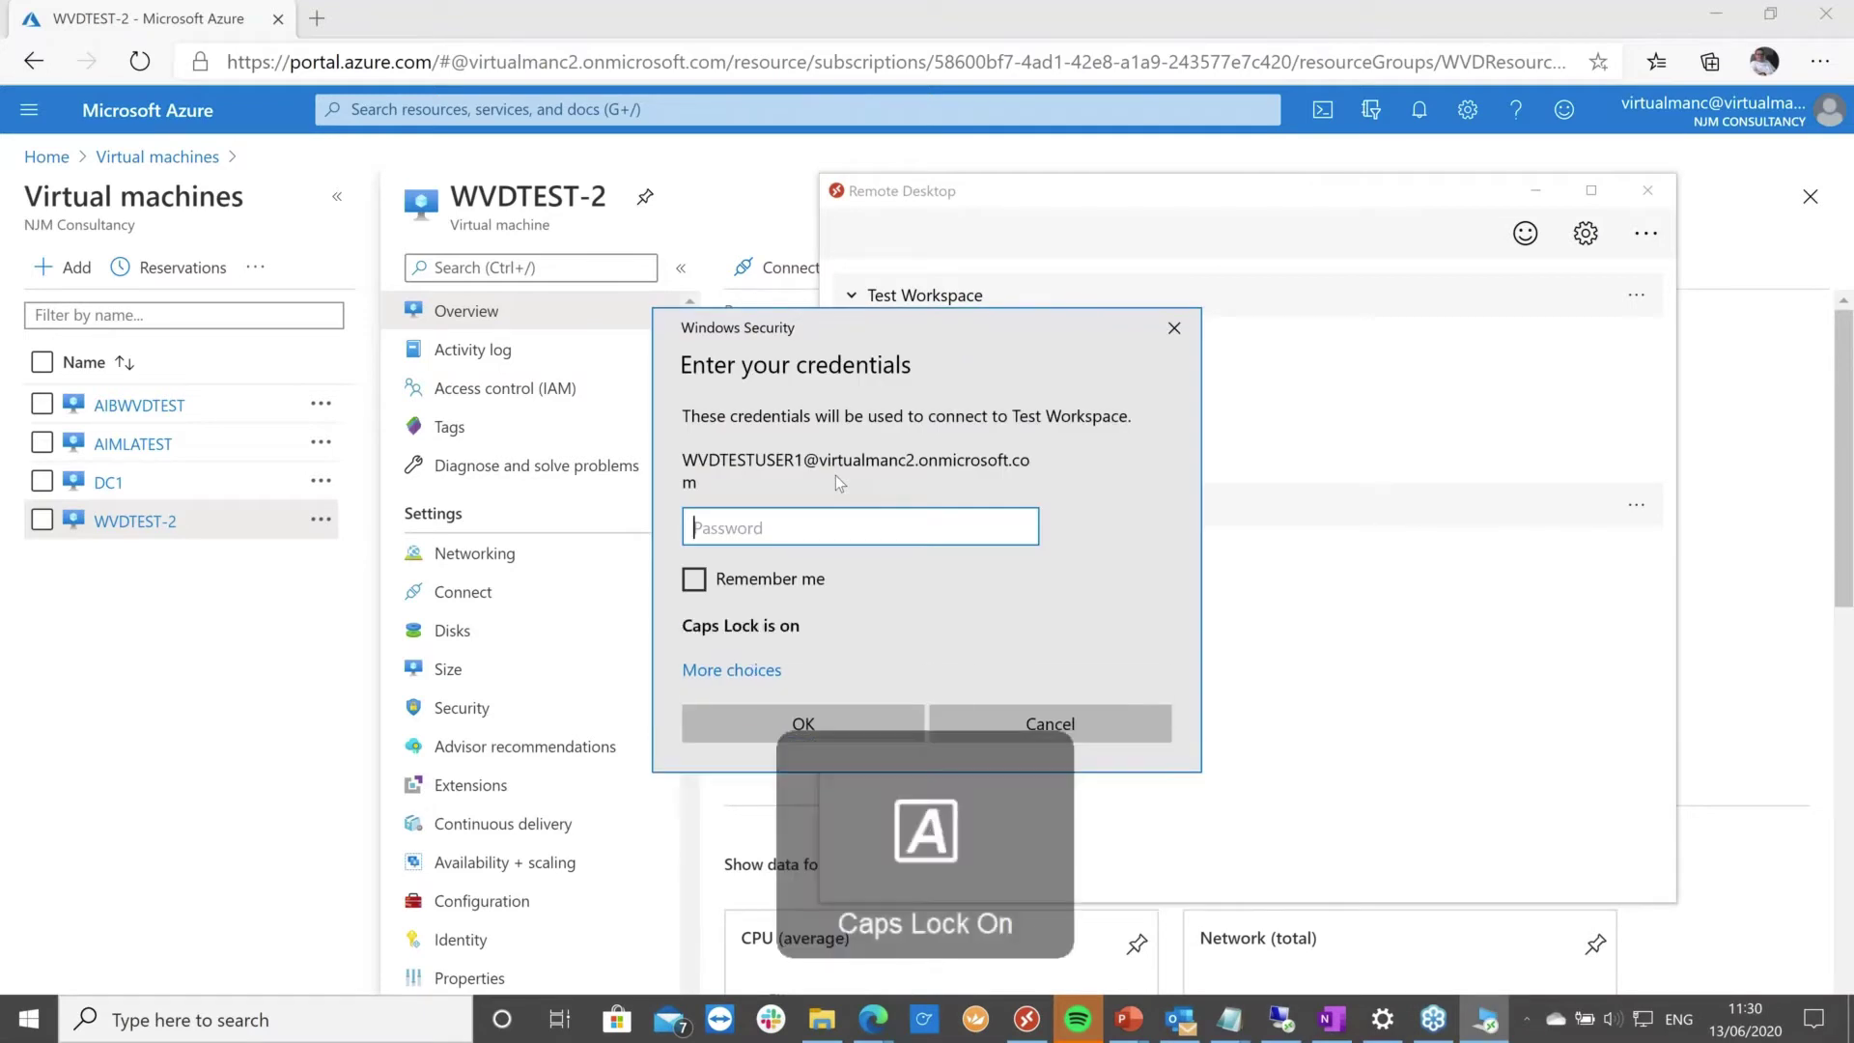
type("P")
key("Caps_Lock")
type("•••••••")
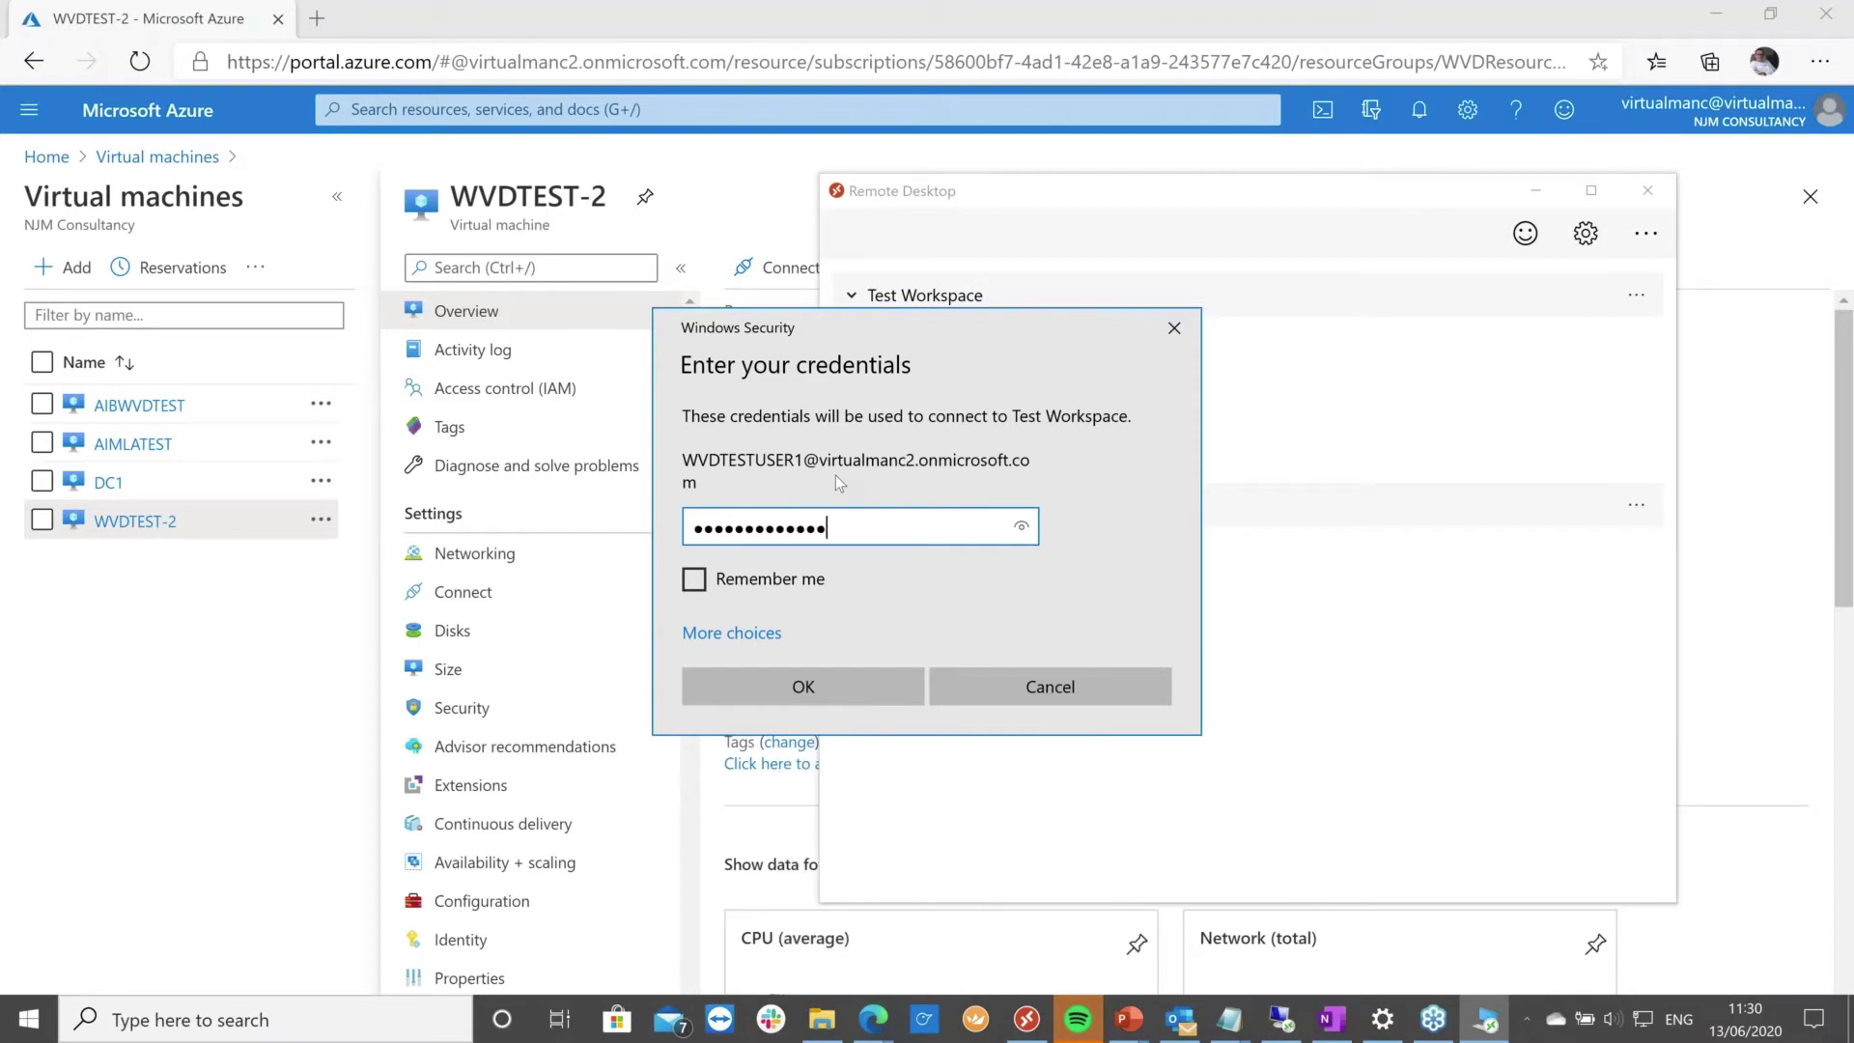
type("••••••")
key("Return")
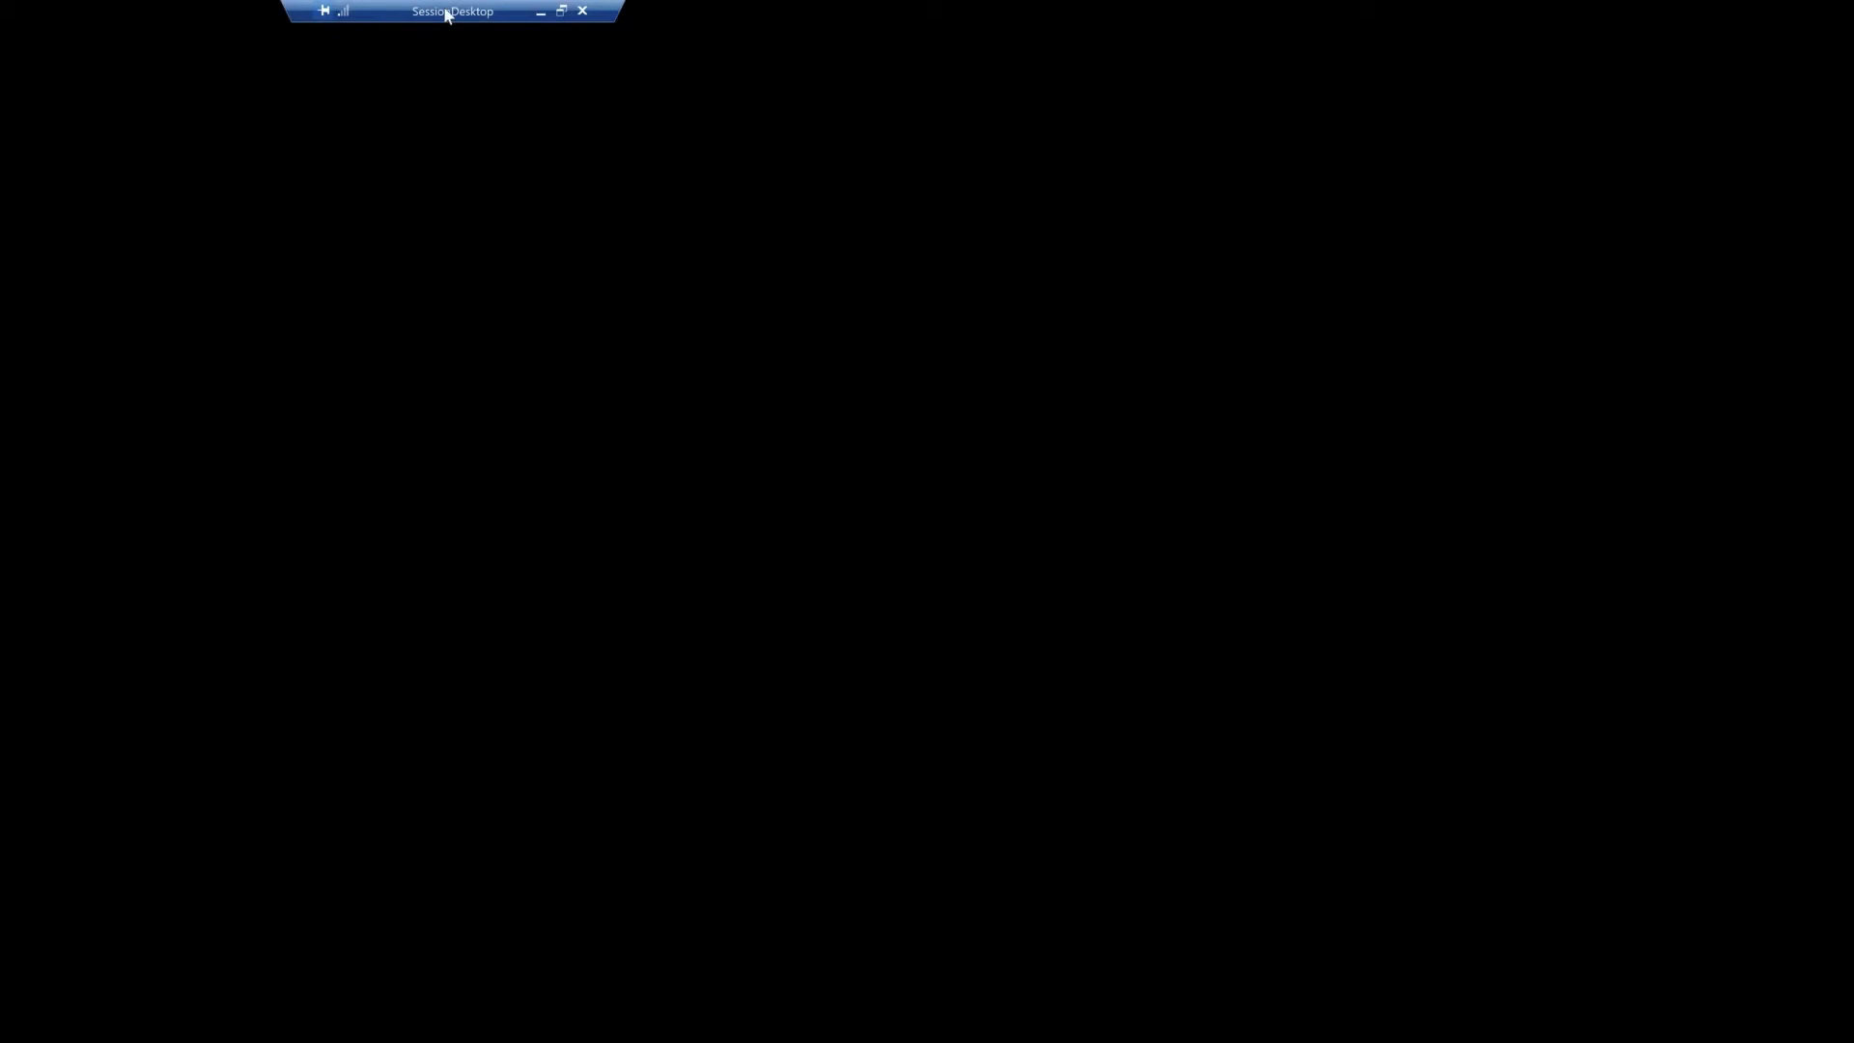
Take the remote session out of full screen, reposition its window, and return it to full screen.
key("ctrl+alt+Break")
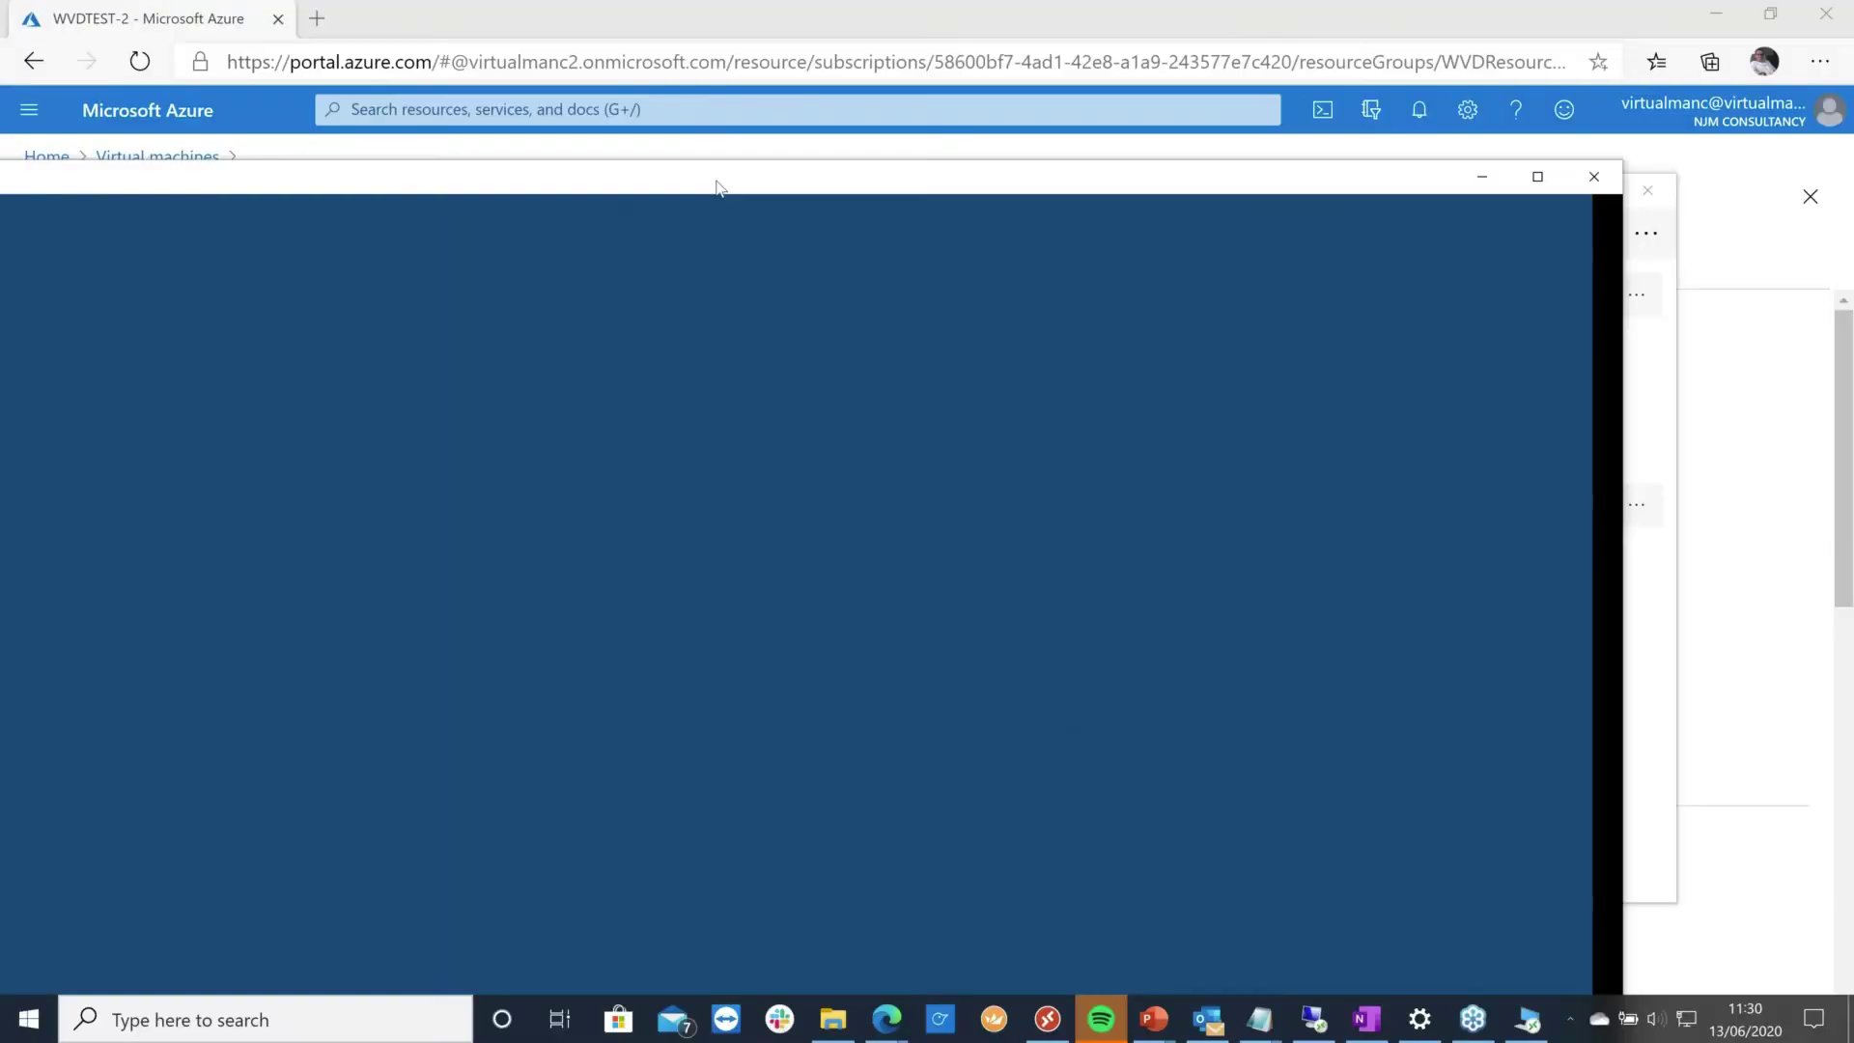
left_click_drag(716, 186, 1142, 267)
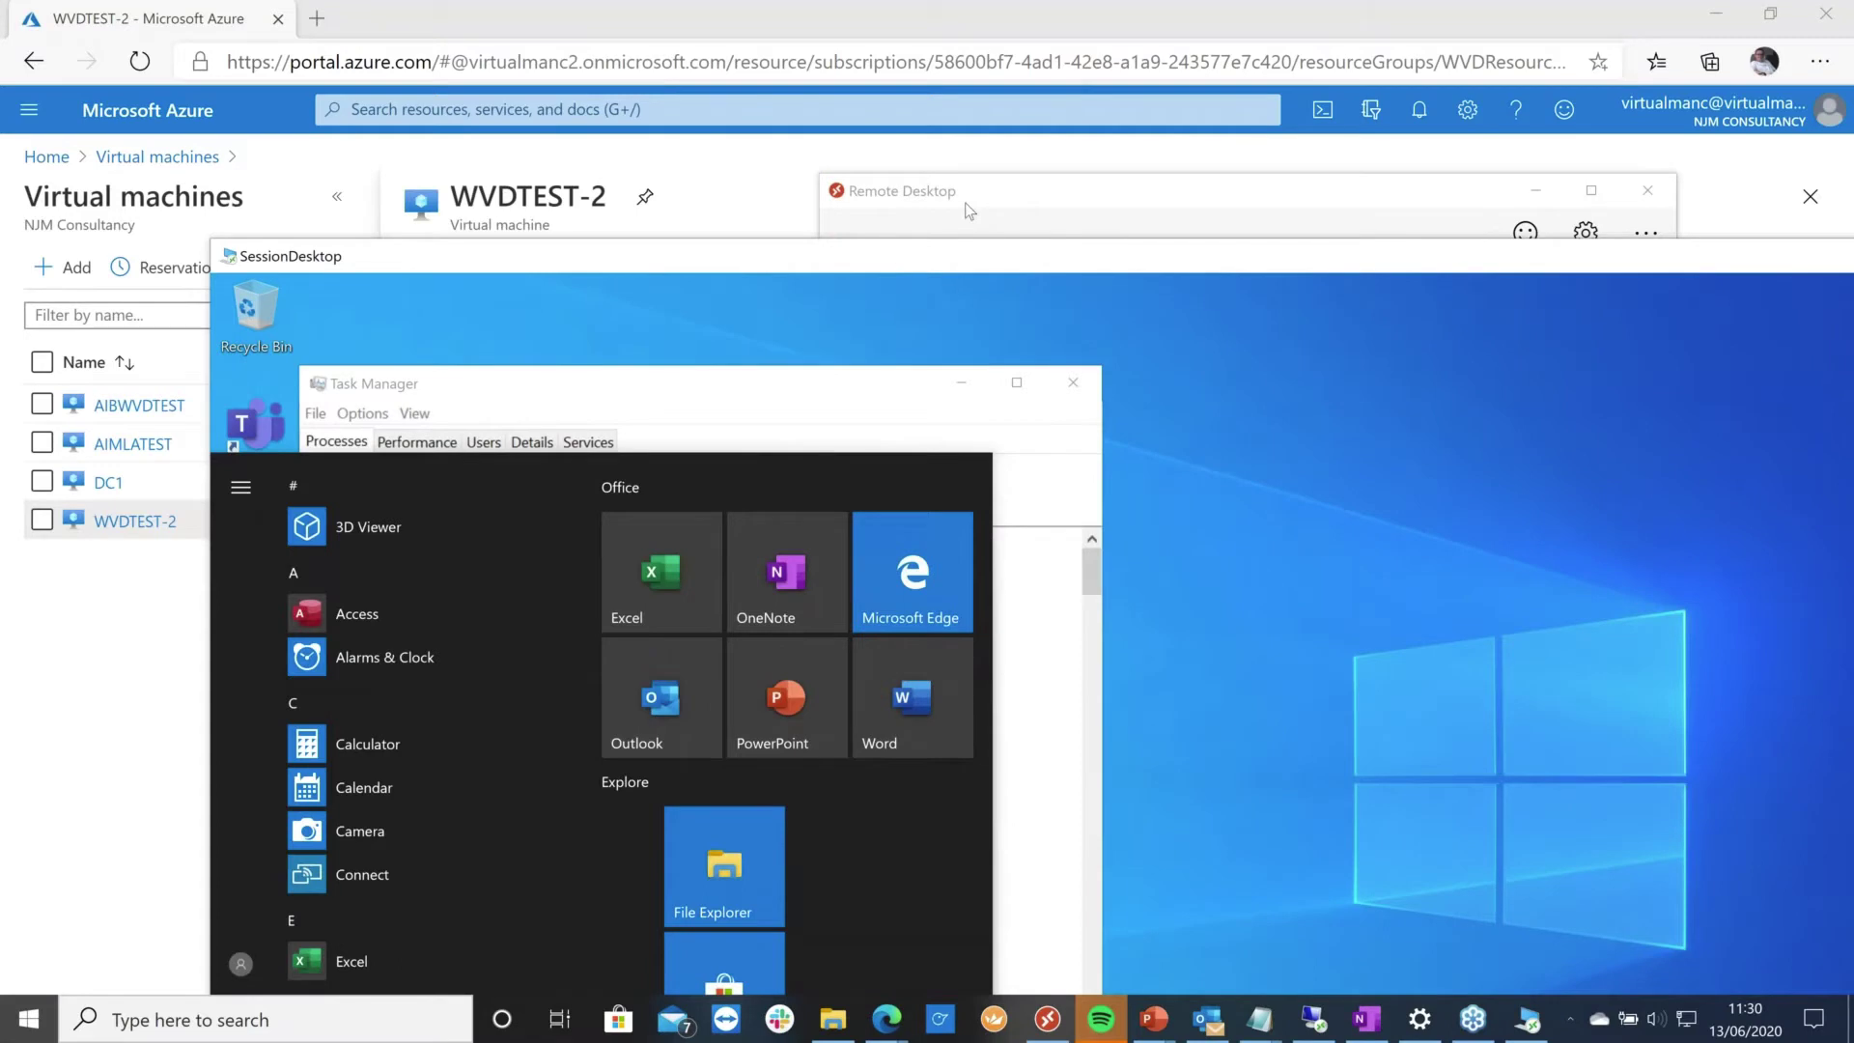
left_click_drag(970, 256, 449, 2)
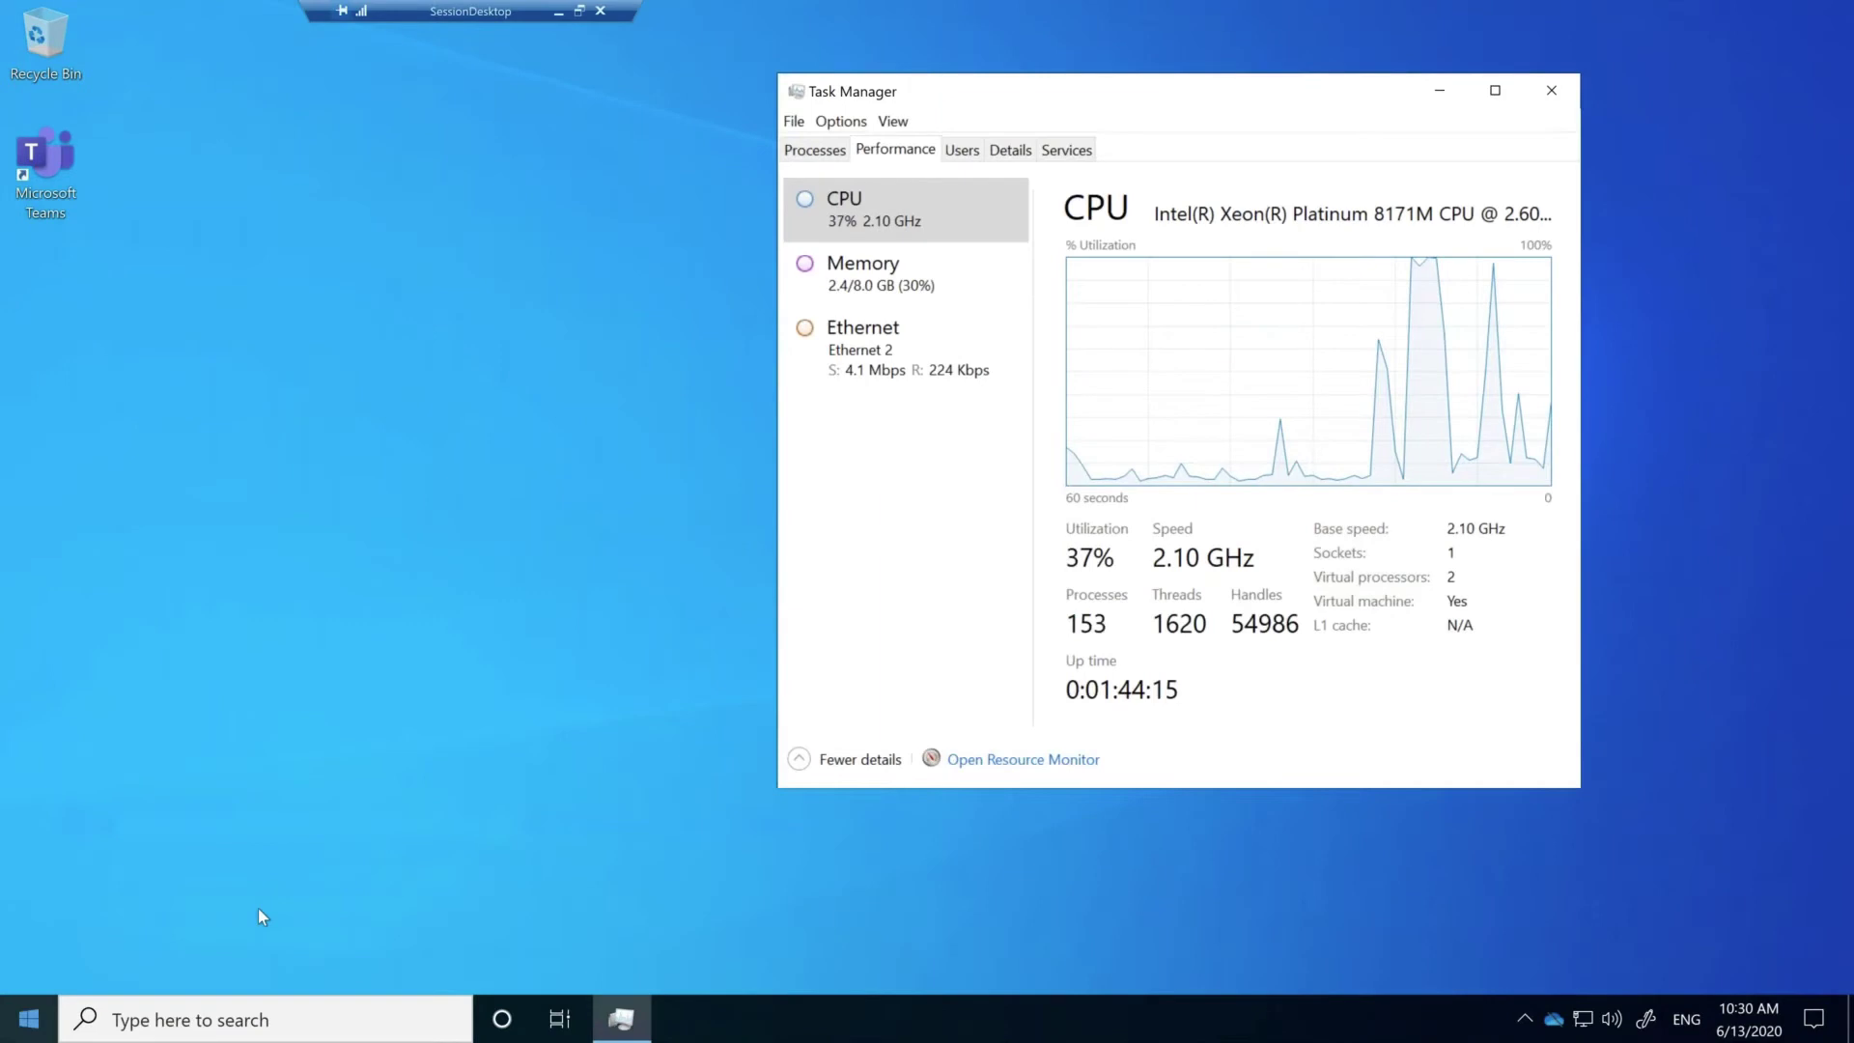
Look through the list of installed applications on the remote session desktop, then dismiss it.
key("super")
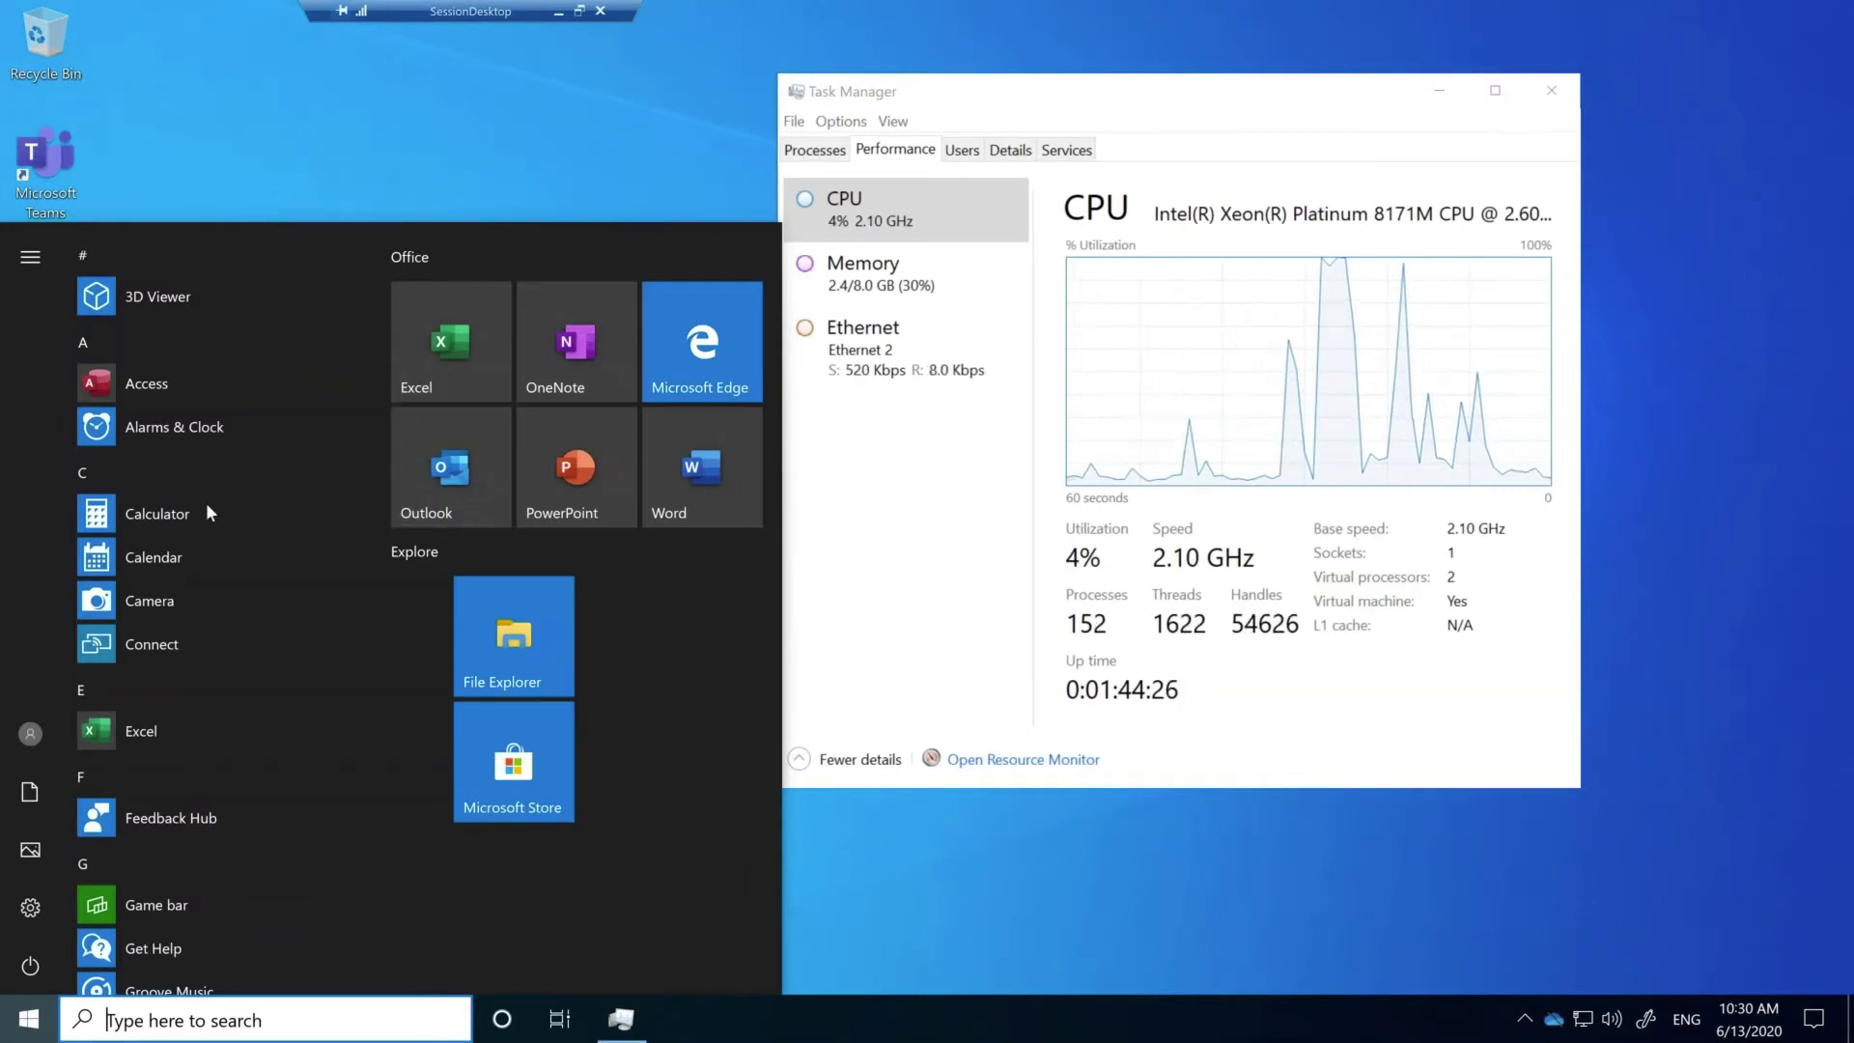
scroll(142, 512, "down", 3)
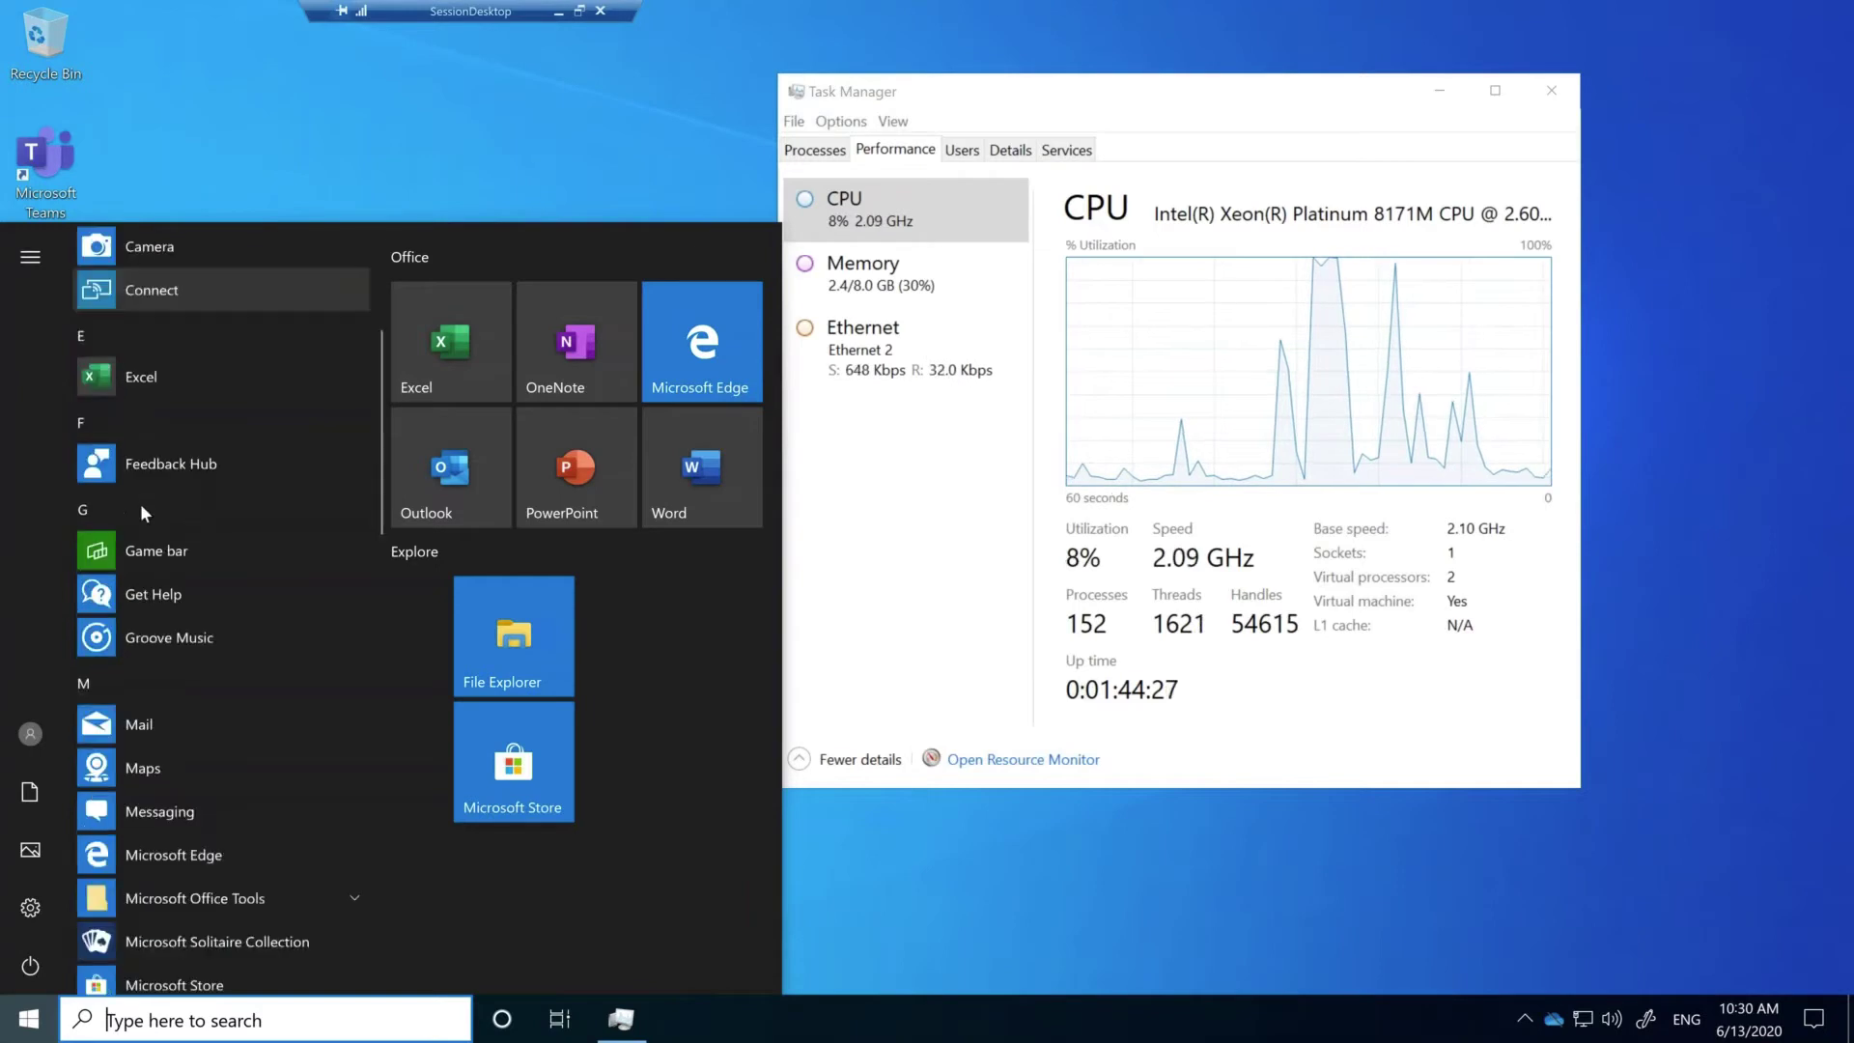
scroll(230, 512, "down", 6)
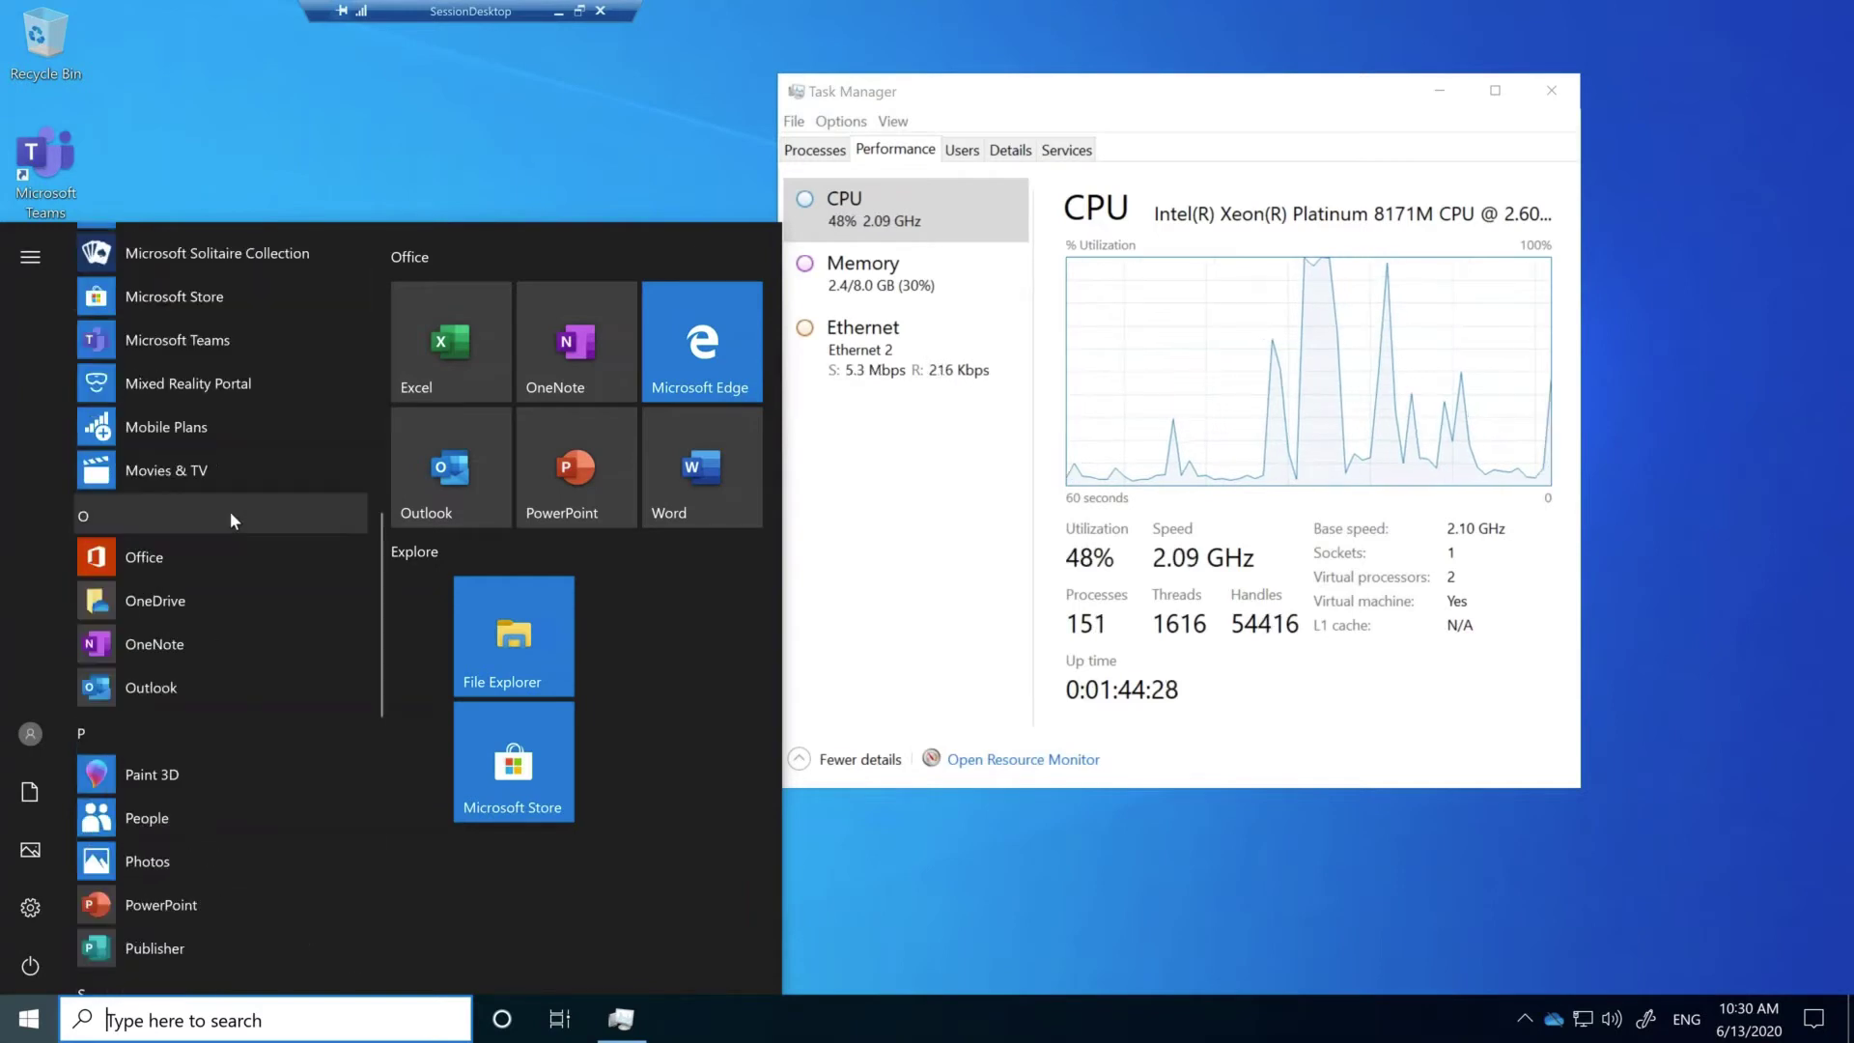
scroll(230, 511, "down", 5)
scroll(293, 410, "up", 2)
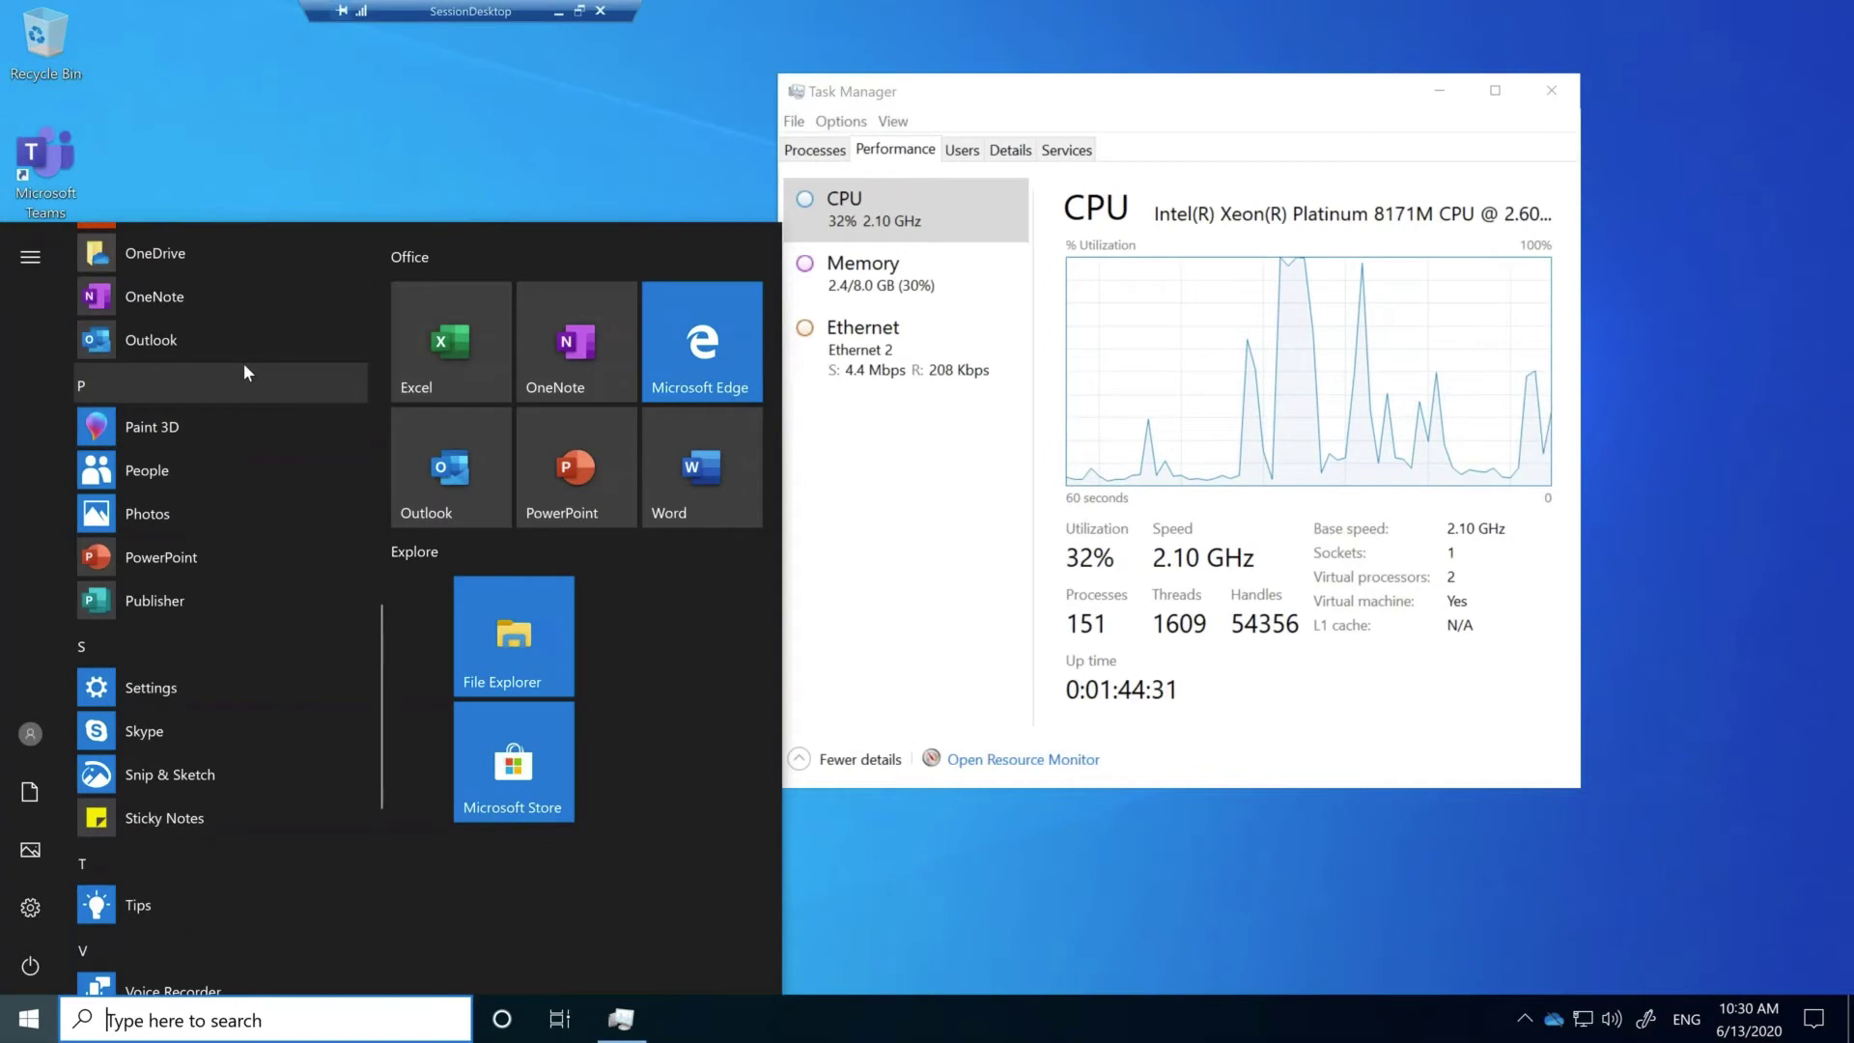
scroll(246, 459, "up", 2)
scroll(328, 600, "down", 4)
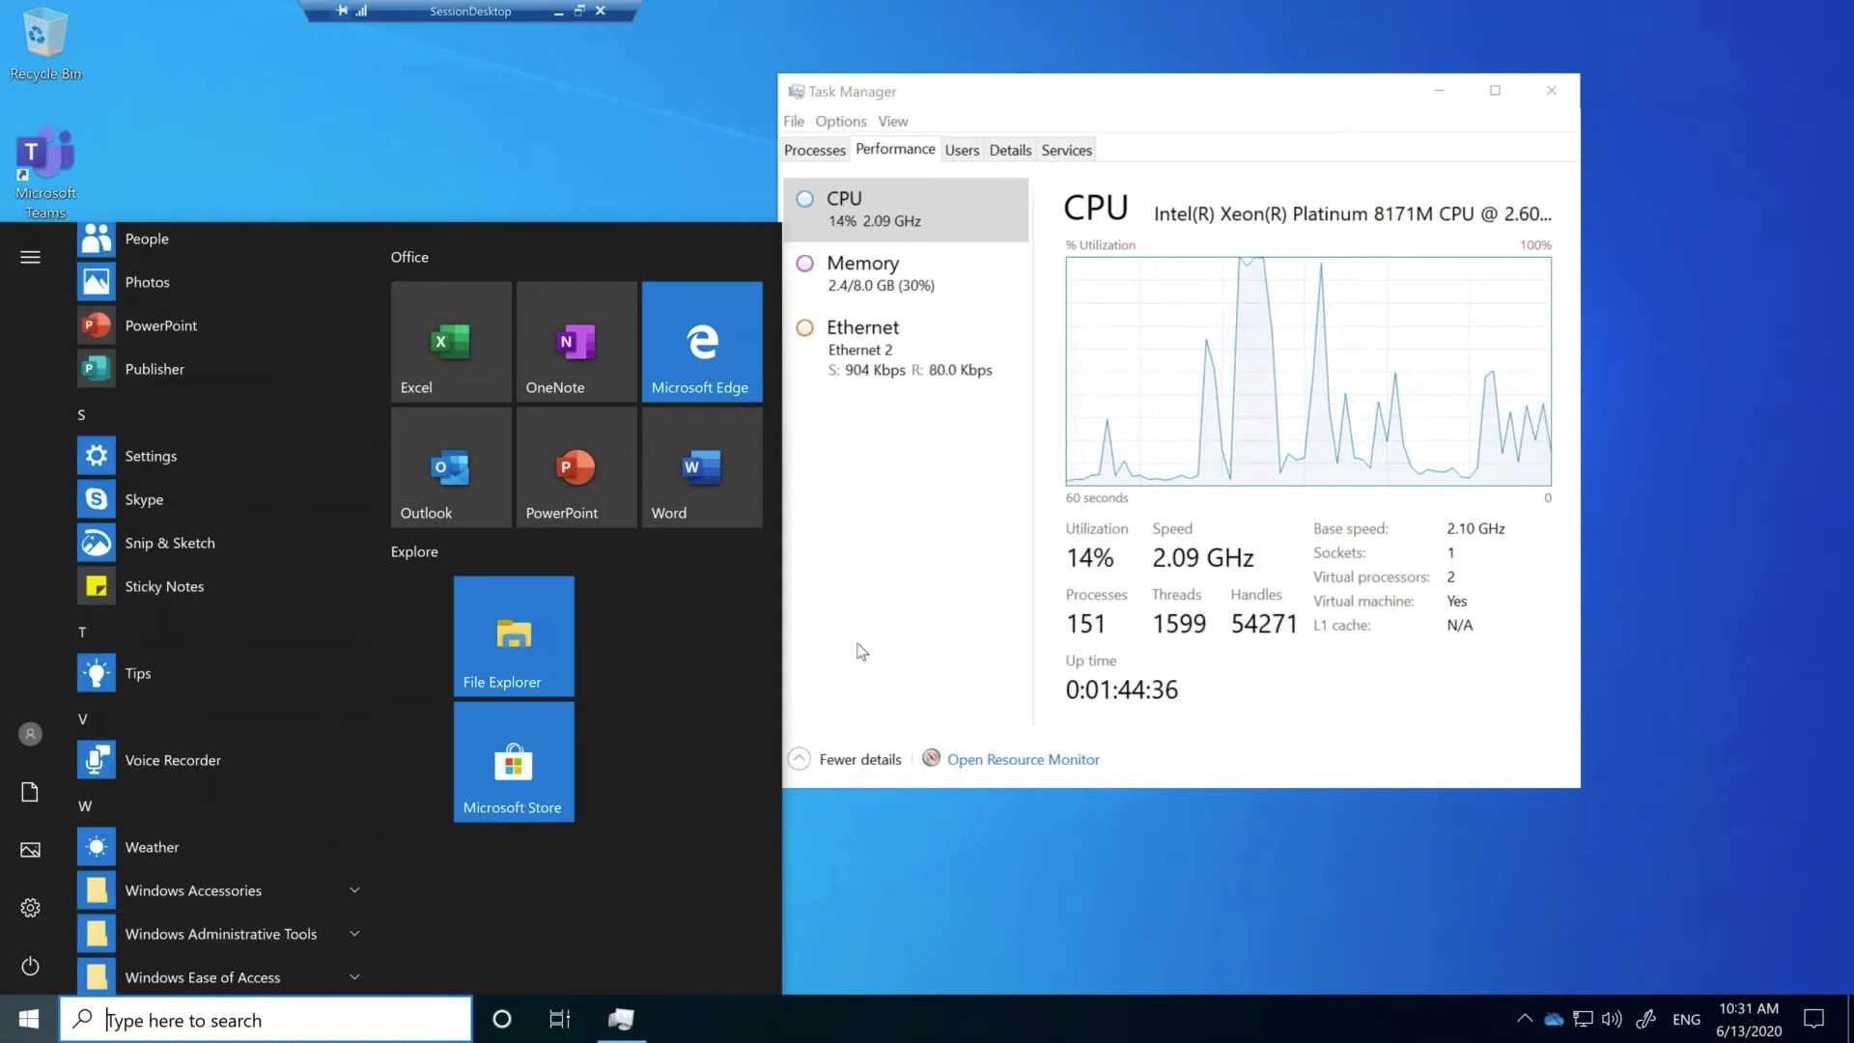
left_click(1027, 732)
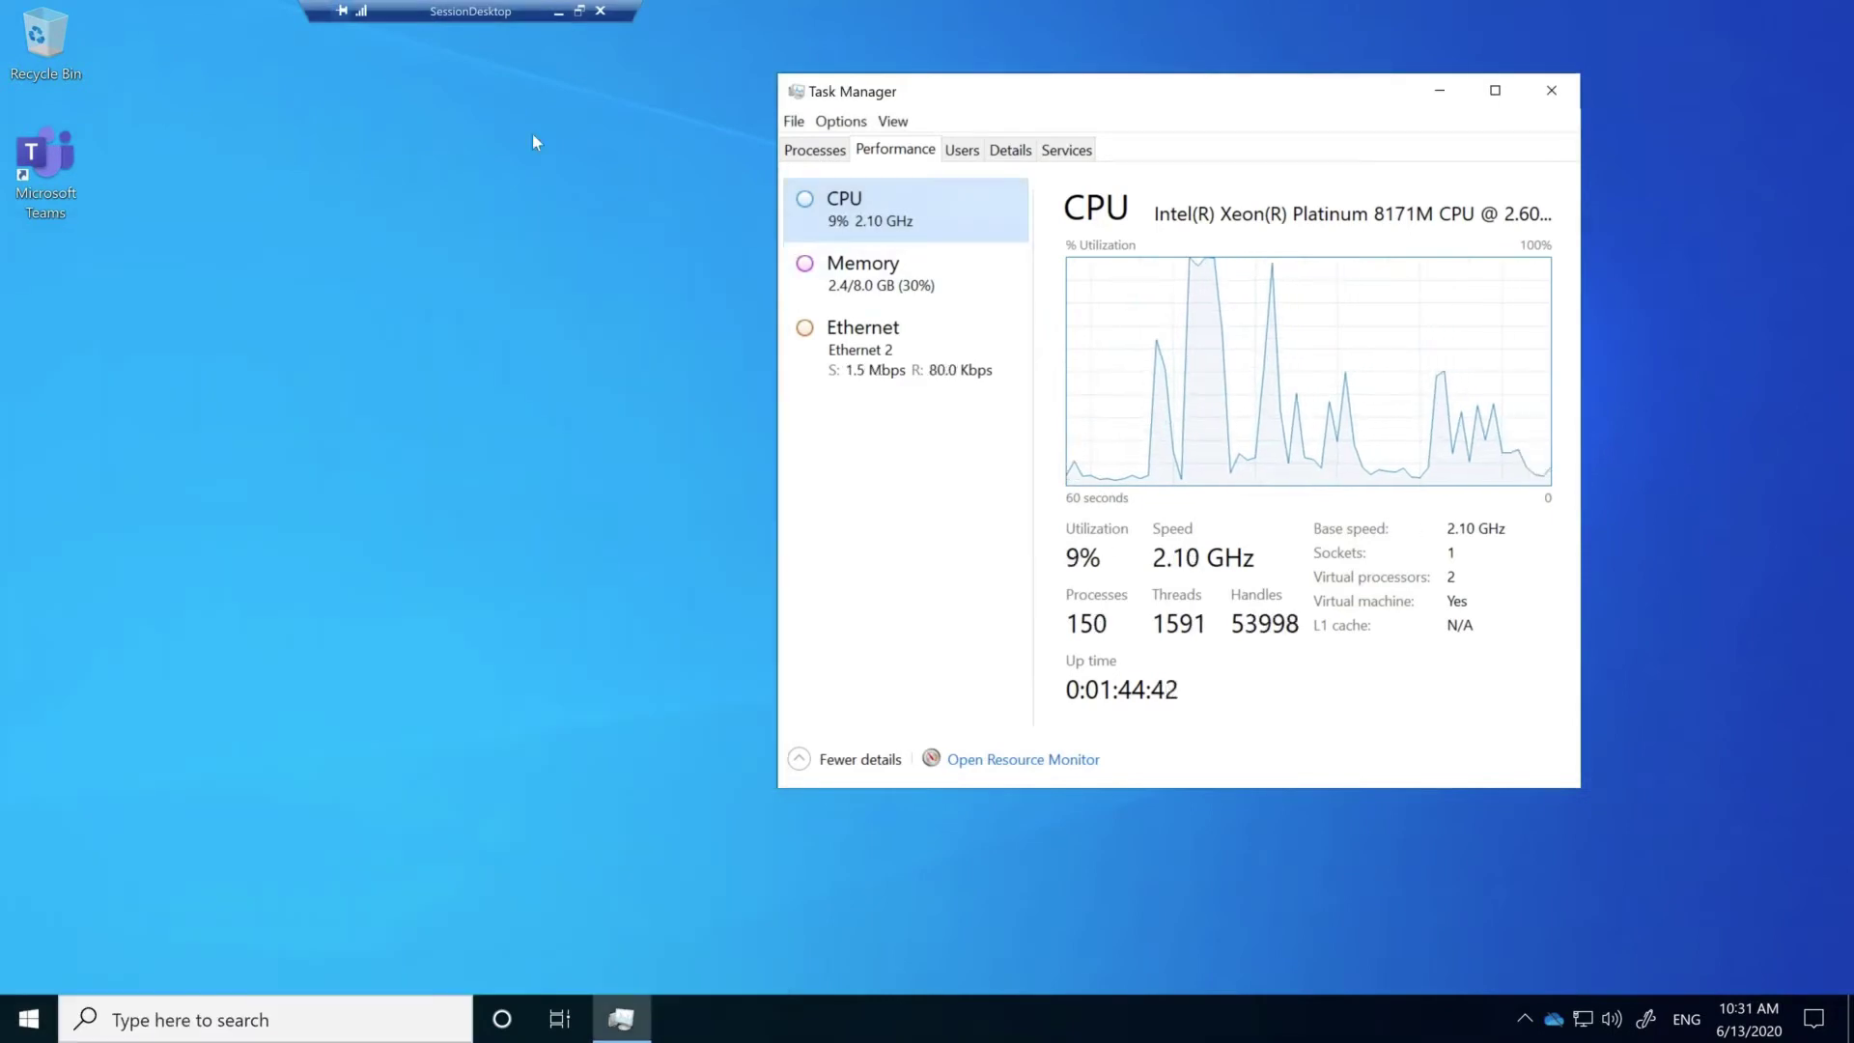
Leave the full-screen session, return to the Azure portal home, and open the Windows Virtual Desktop service.
left_click(579, 11)
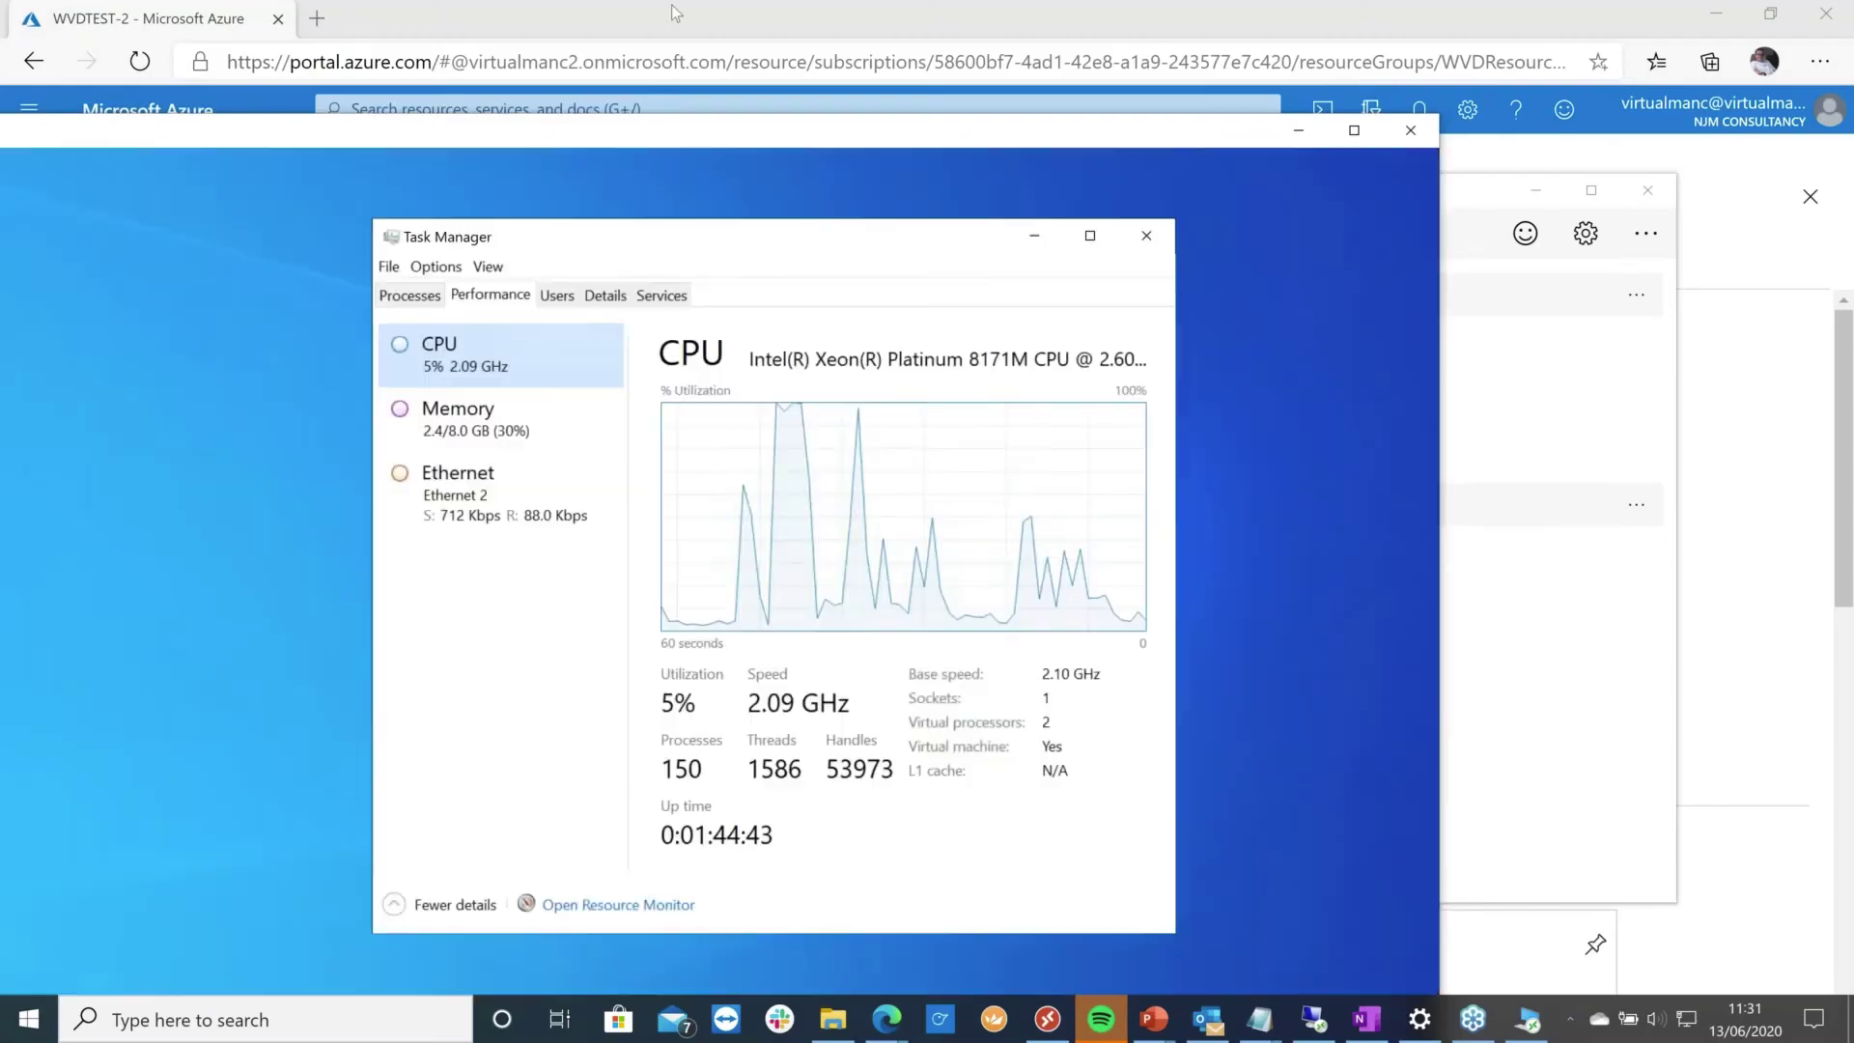
left_click(670, 3)
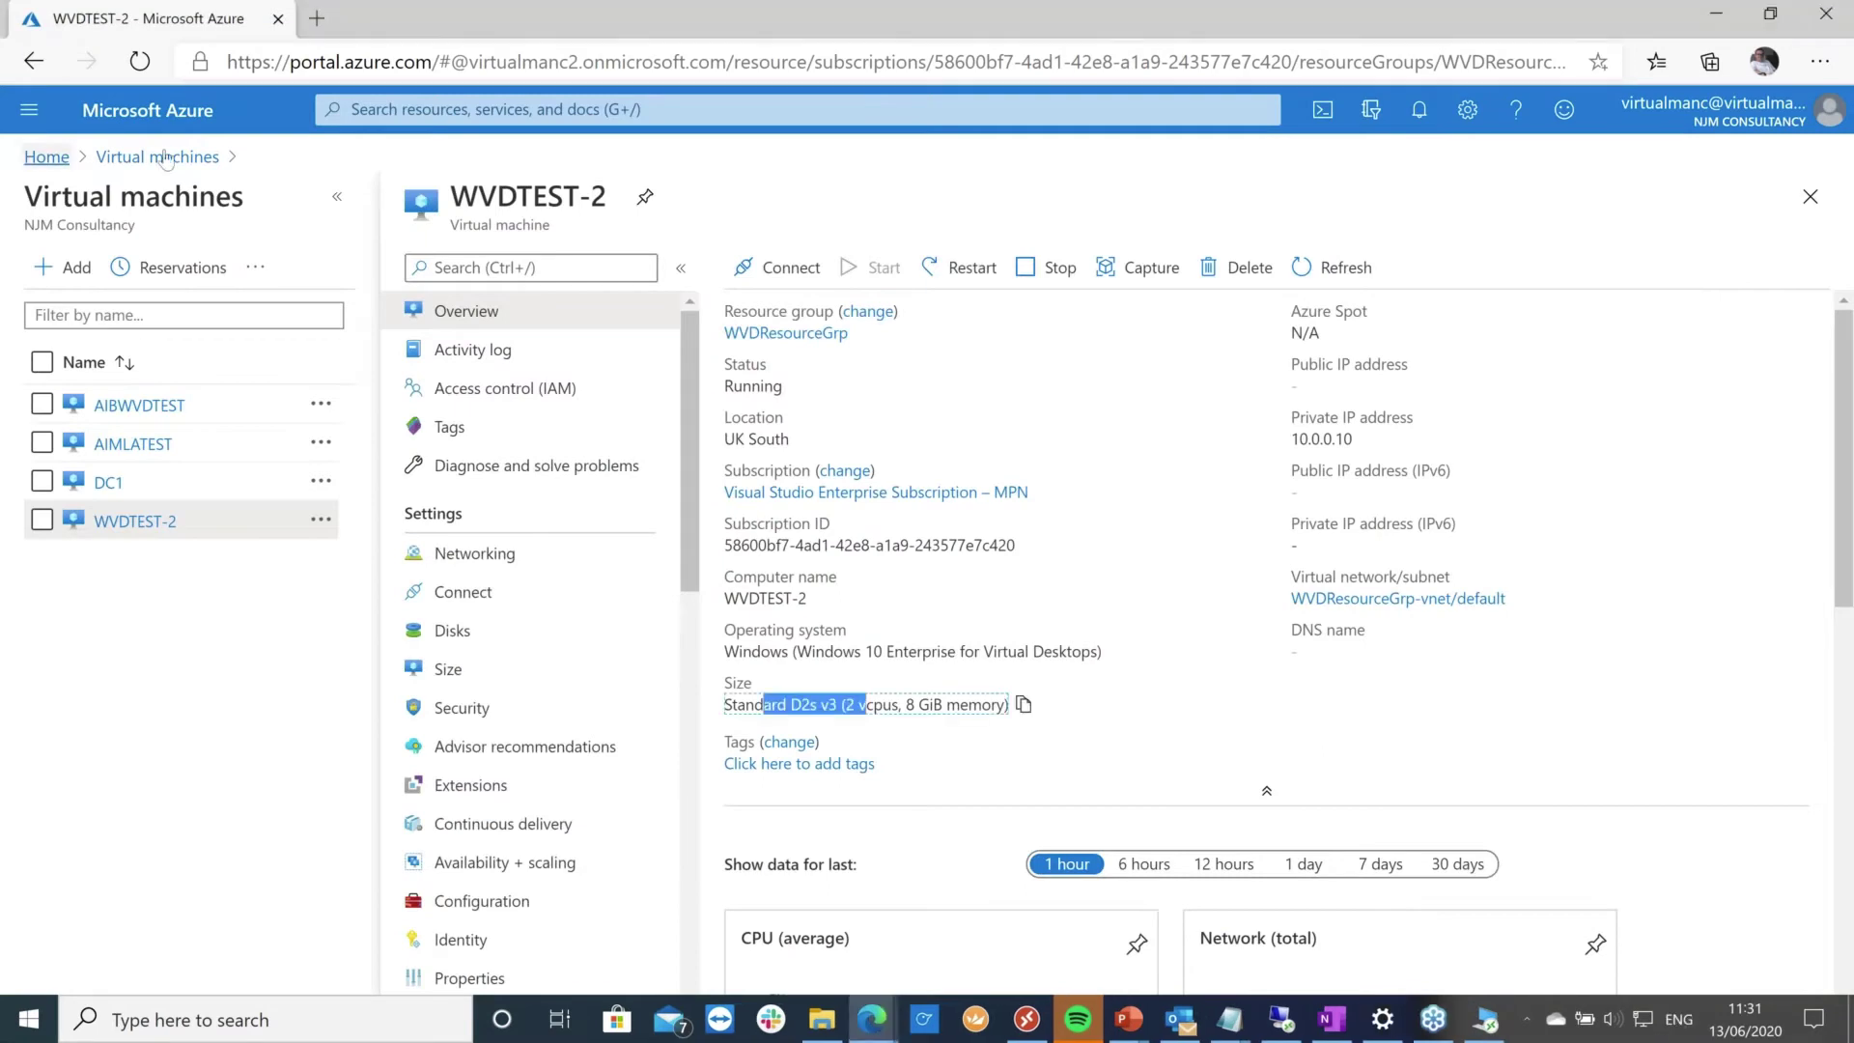
left_click(46, 157)
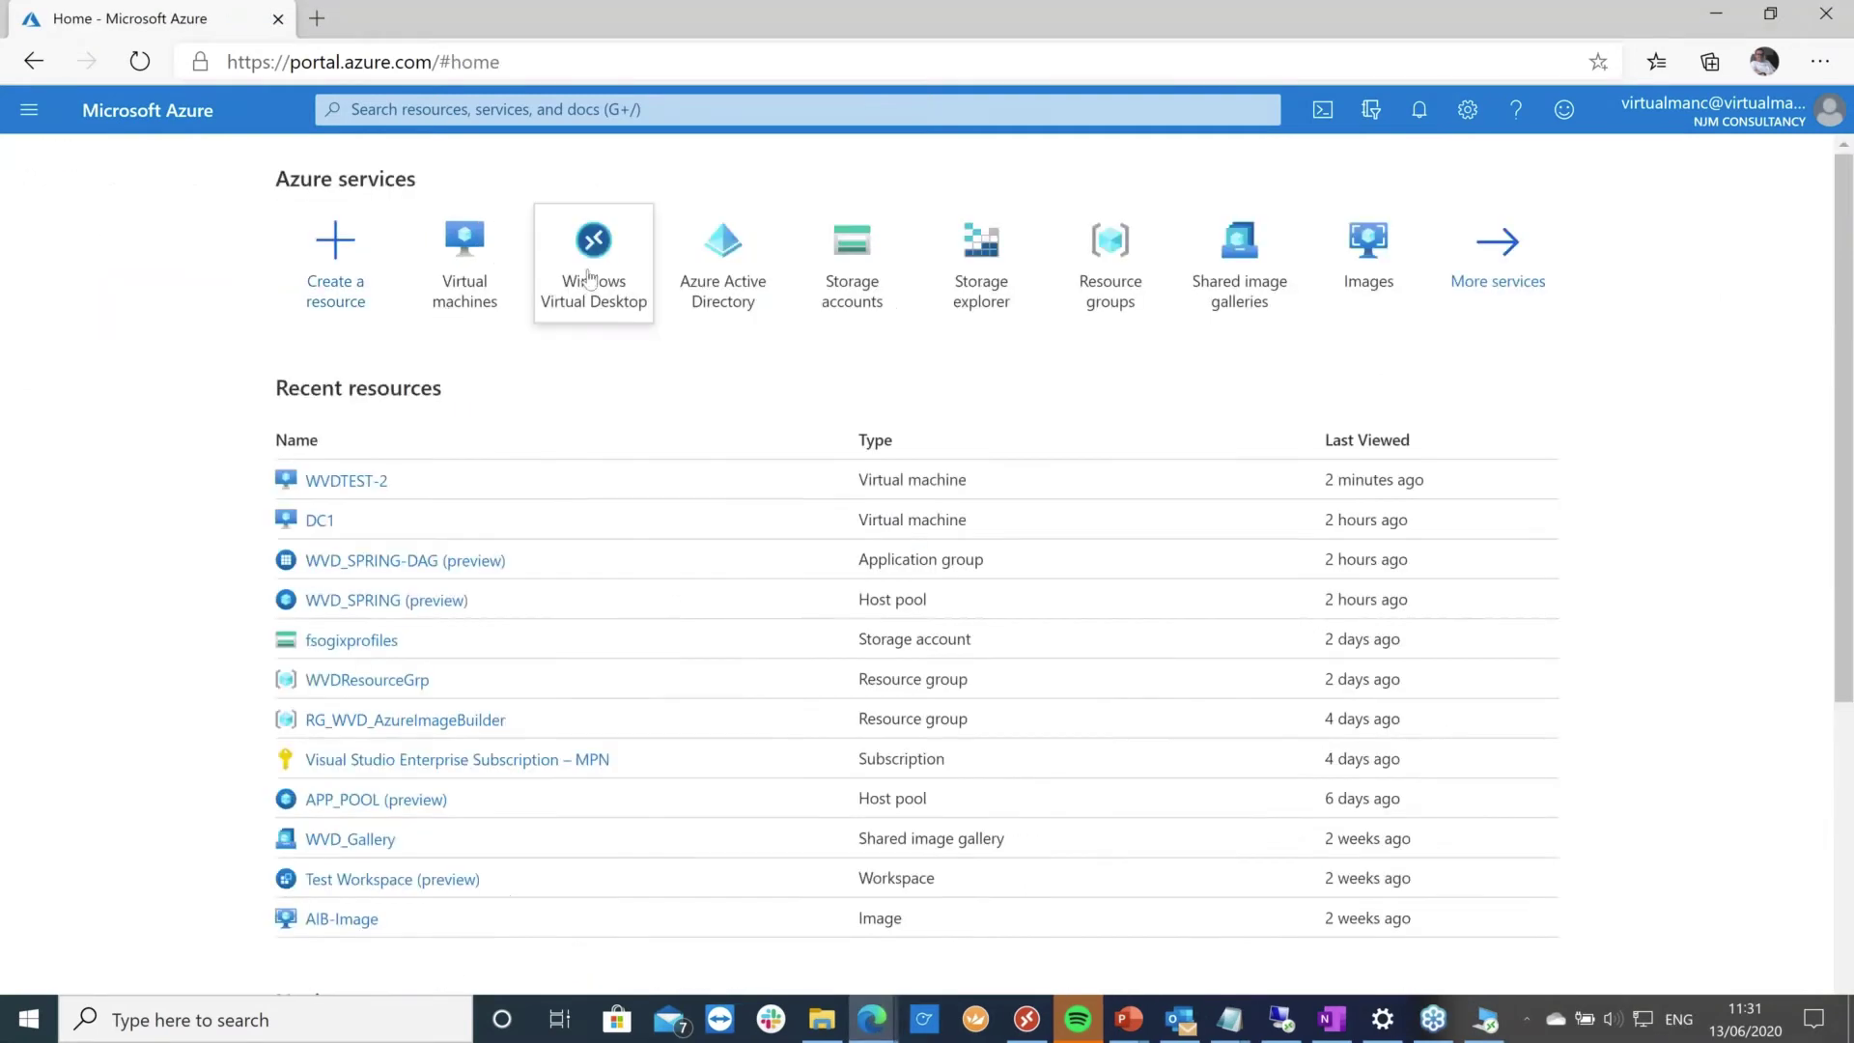
mouse_move(599, 268)
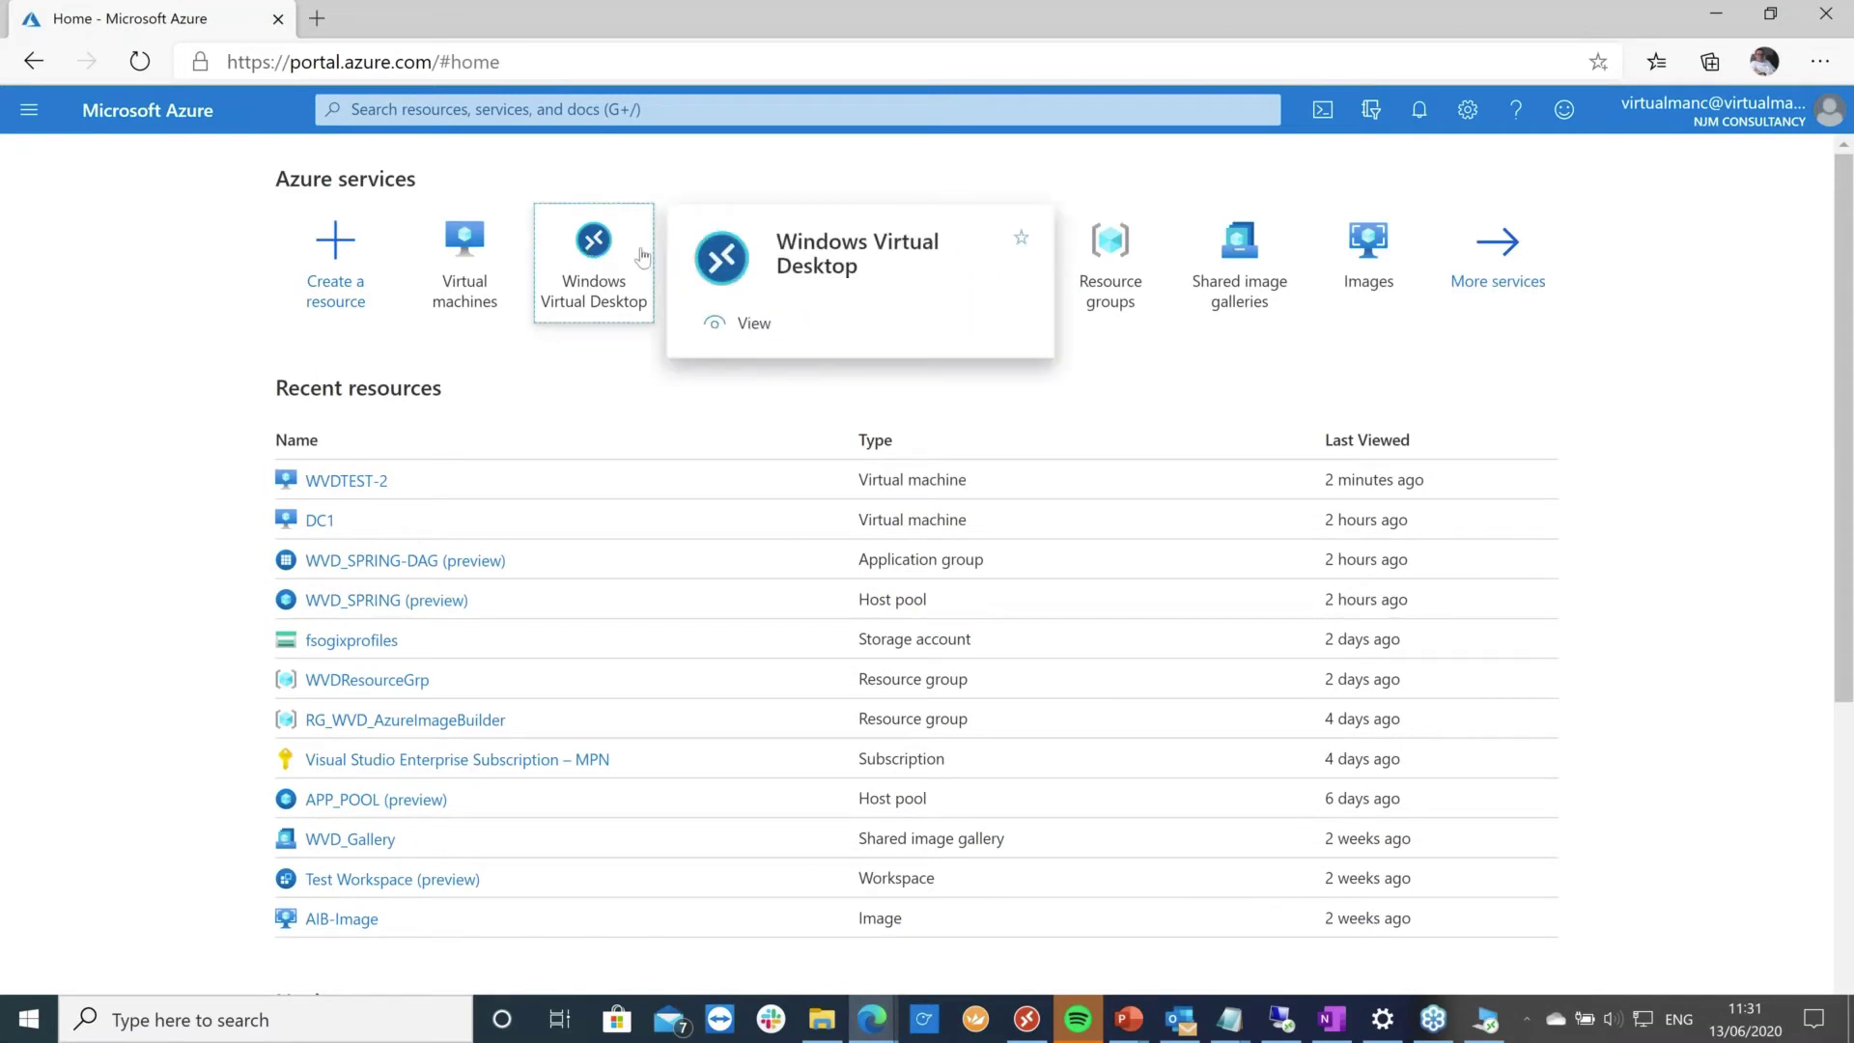
left_click(586, 253)
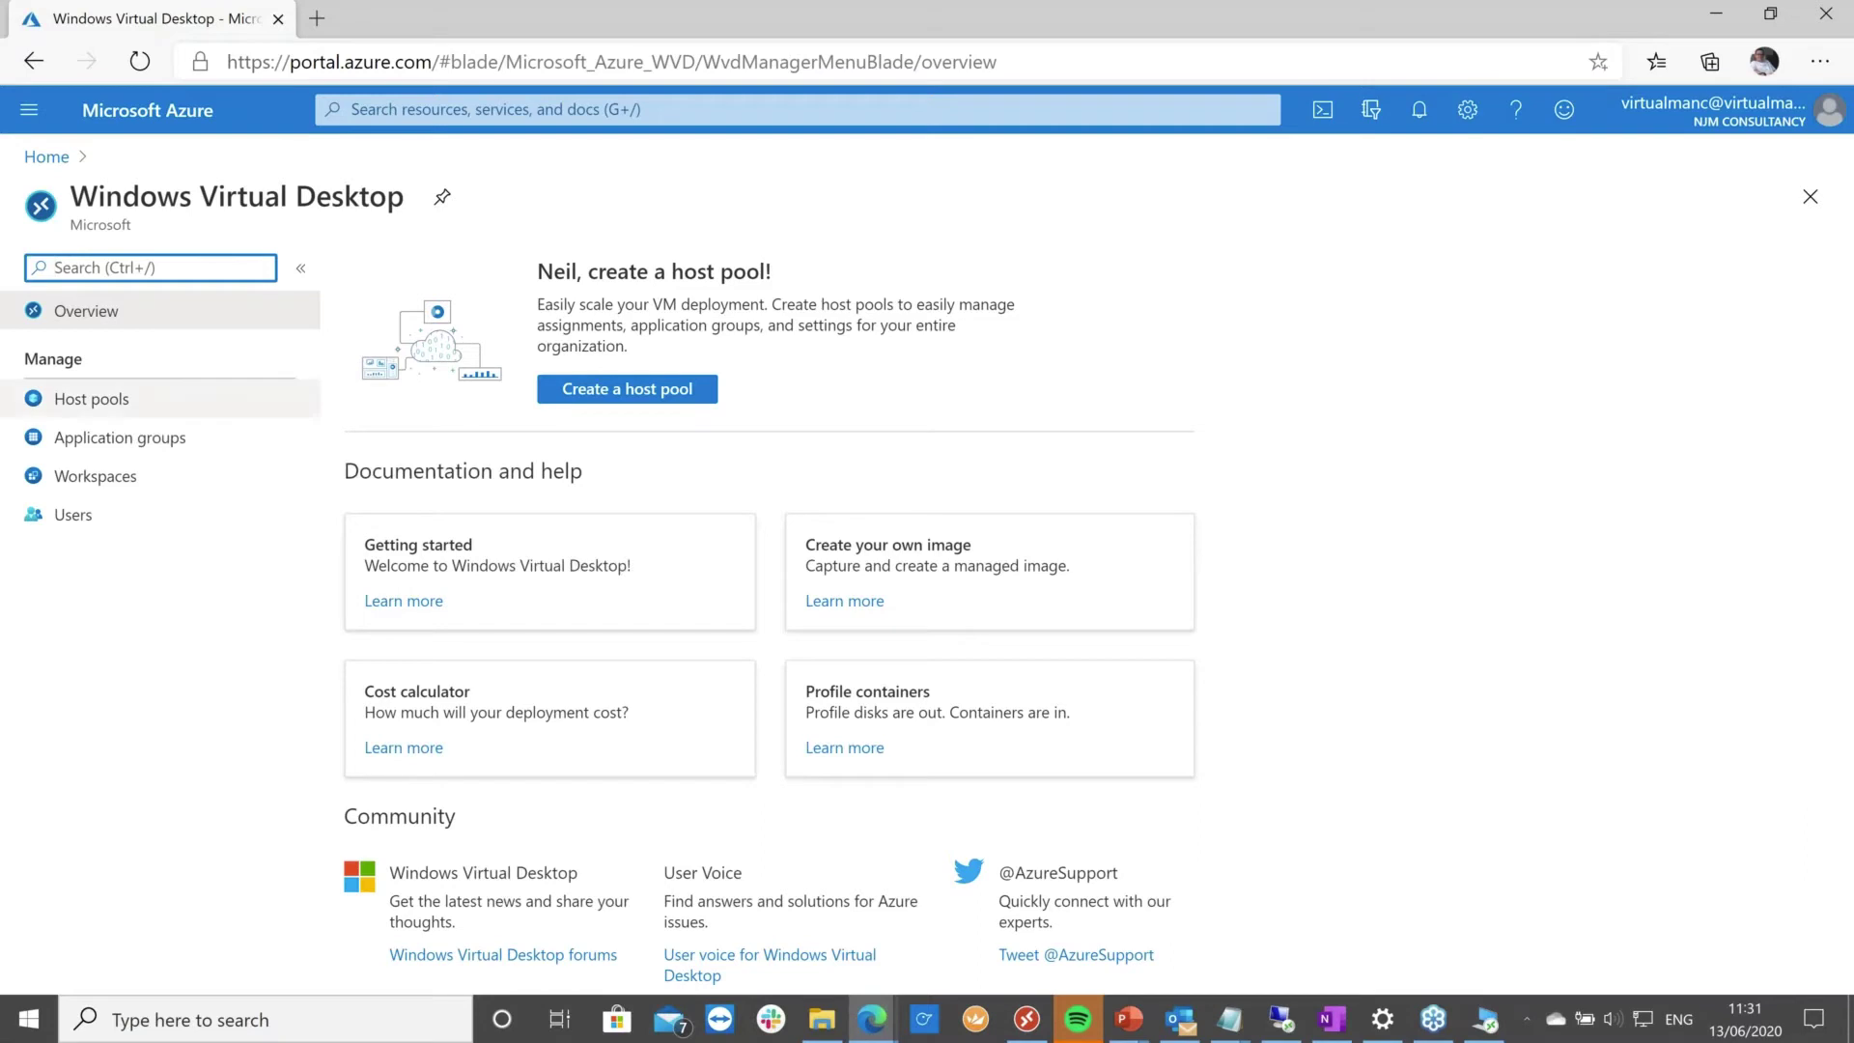
Look over the Windows Virtual Desktop users page, plus the activity log and access control of Test Workspace.
left_click(87, 516)
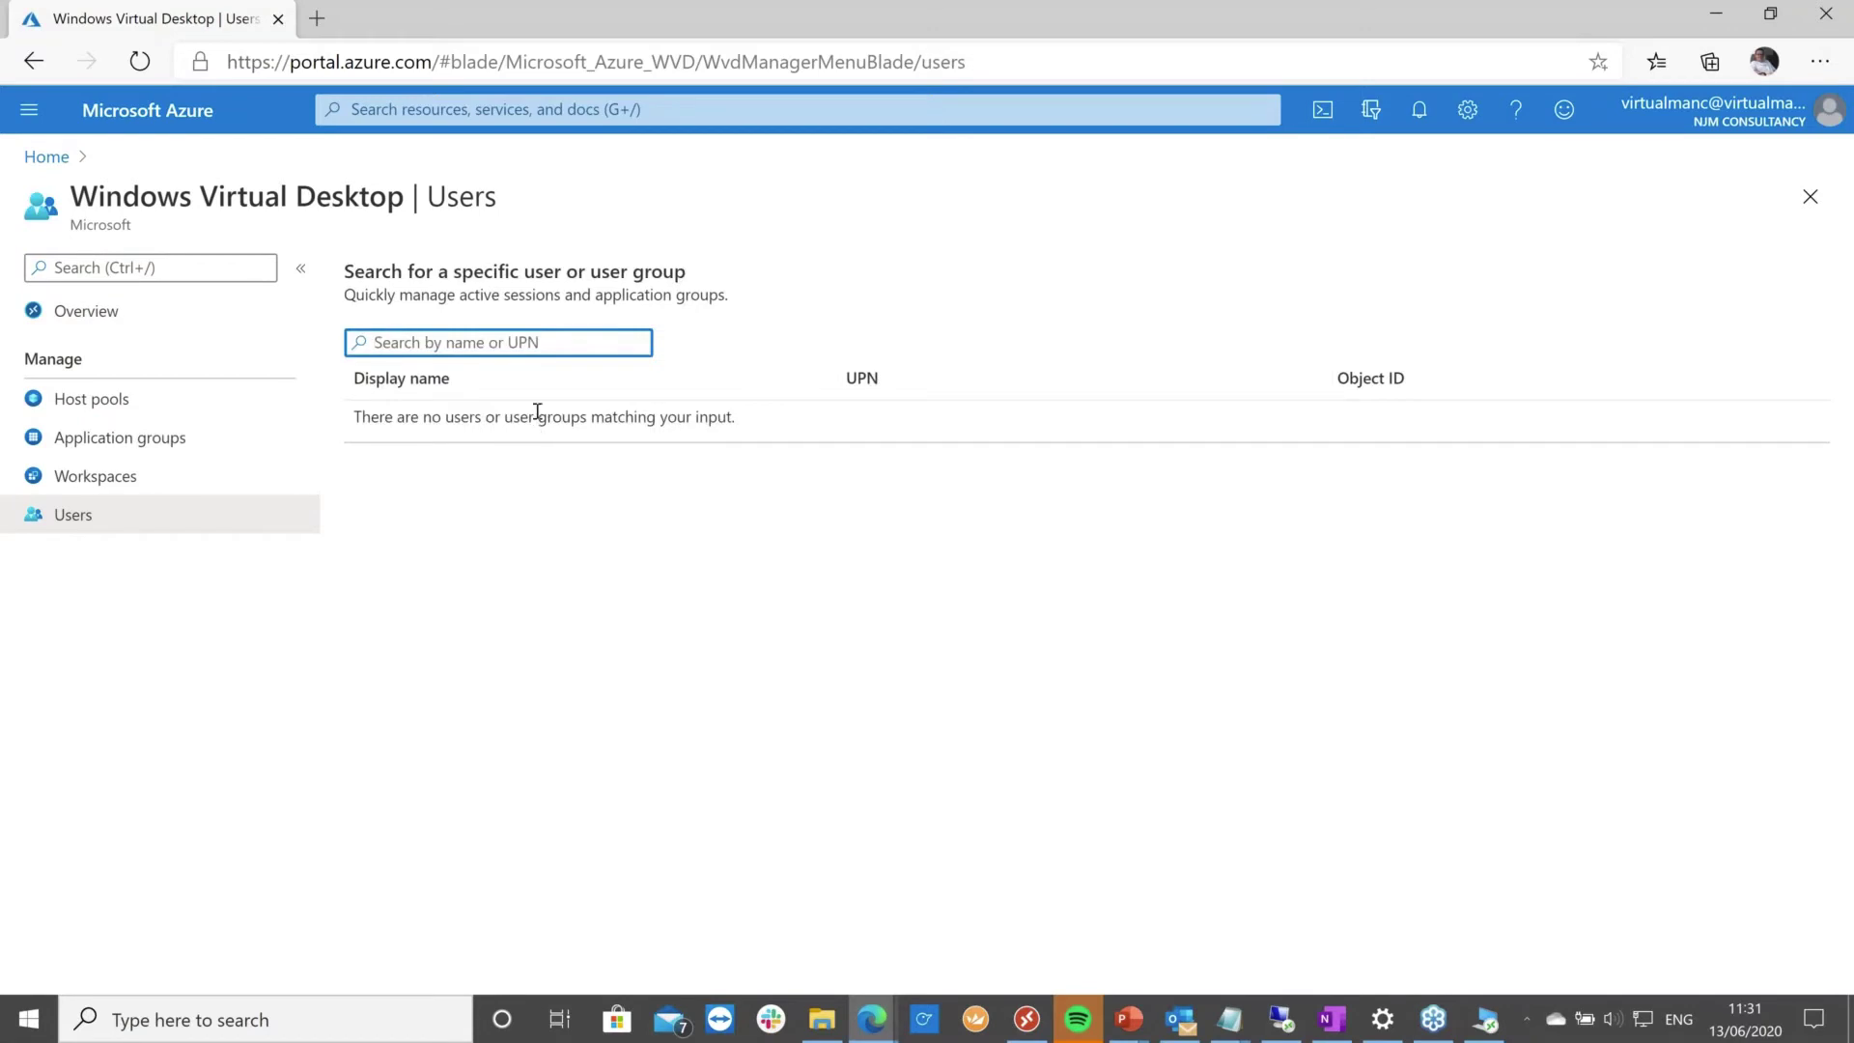
left_click(99, 519)
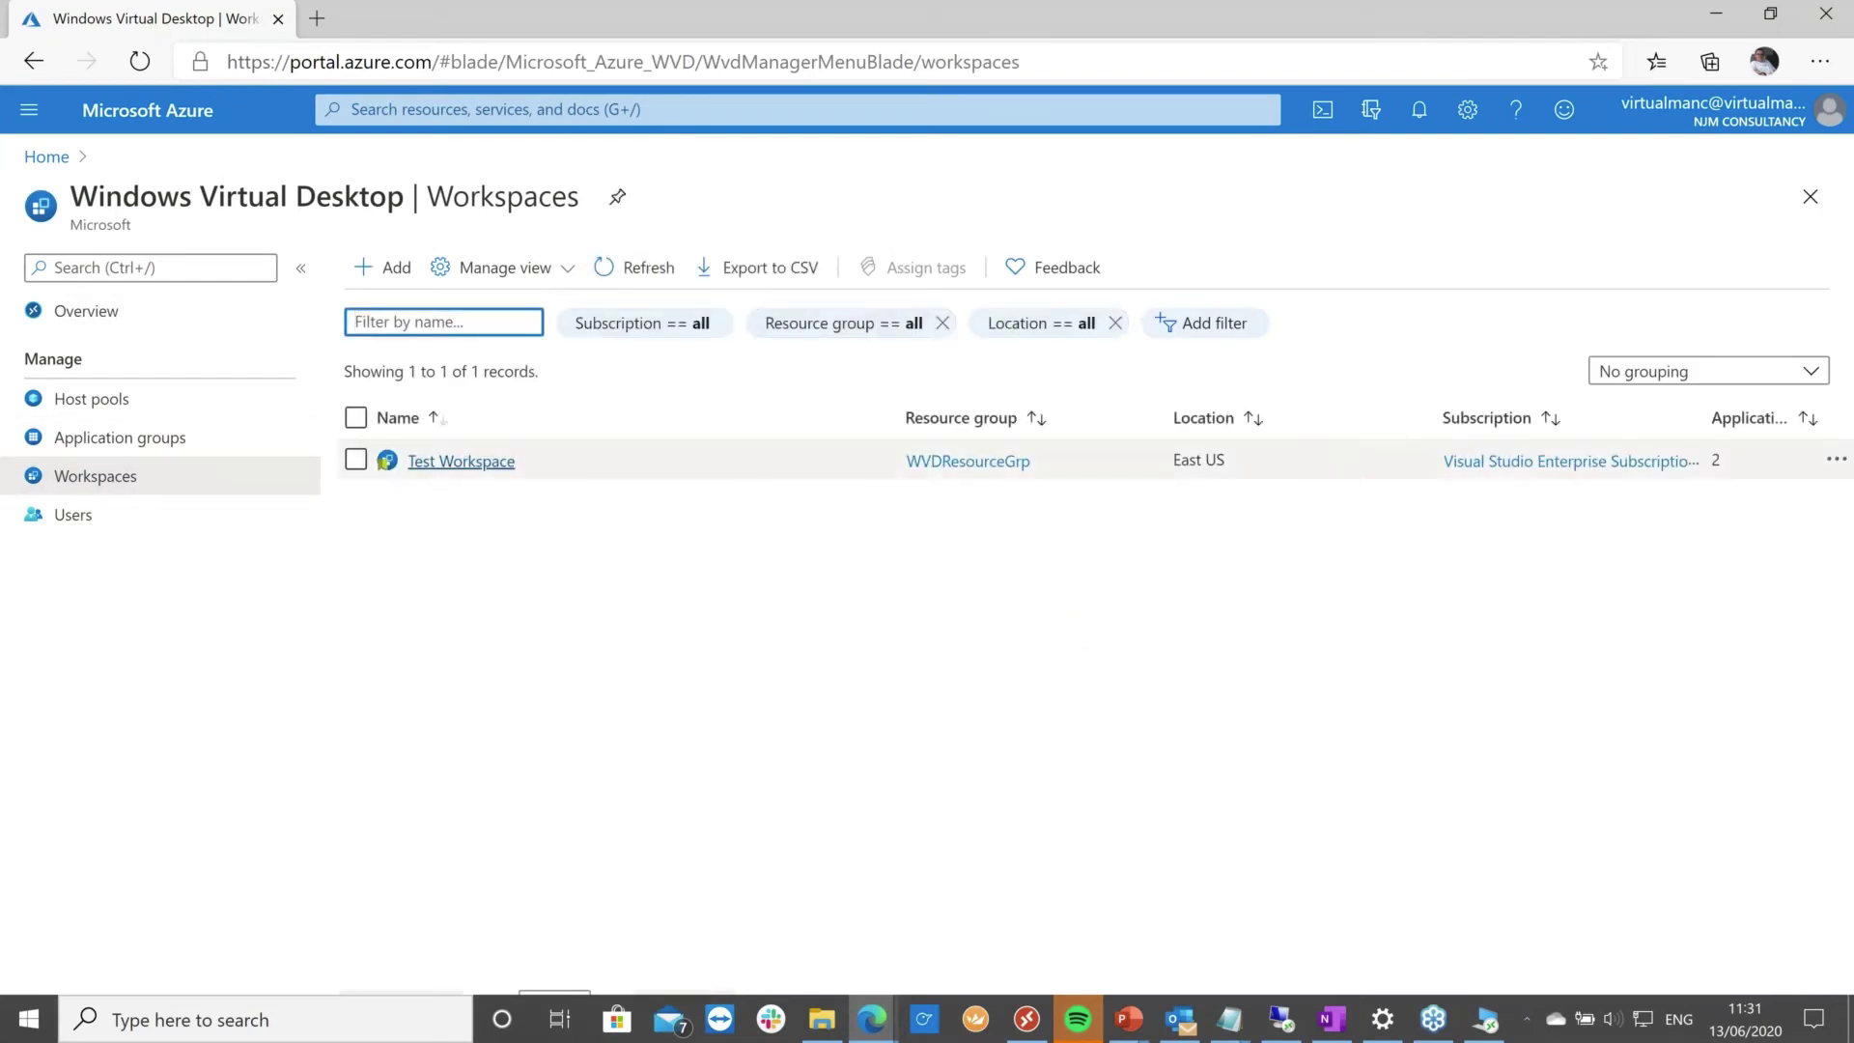
left_click(461, 460)
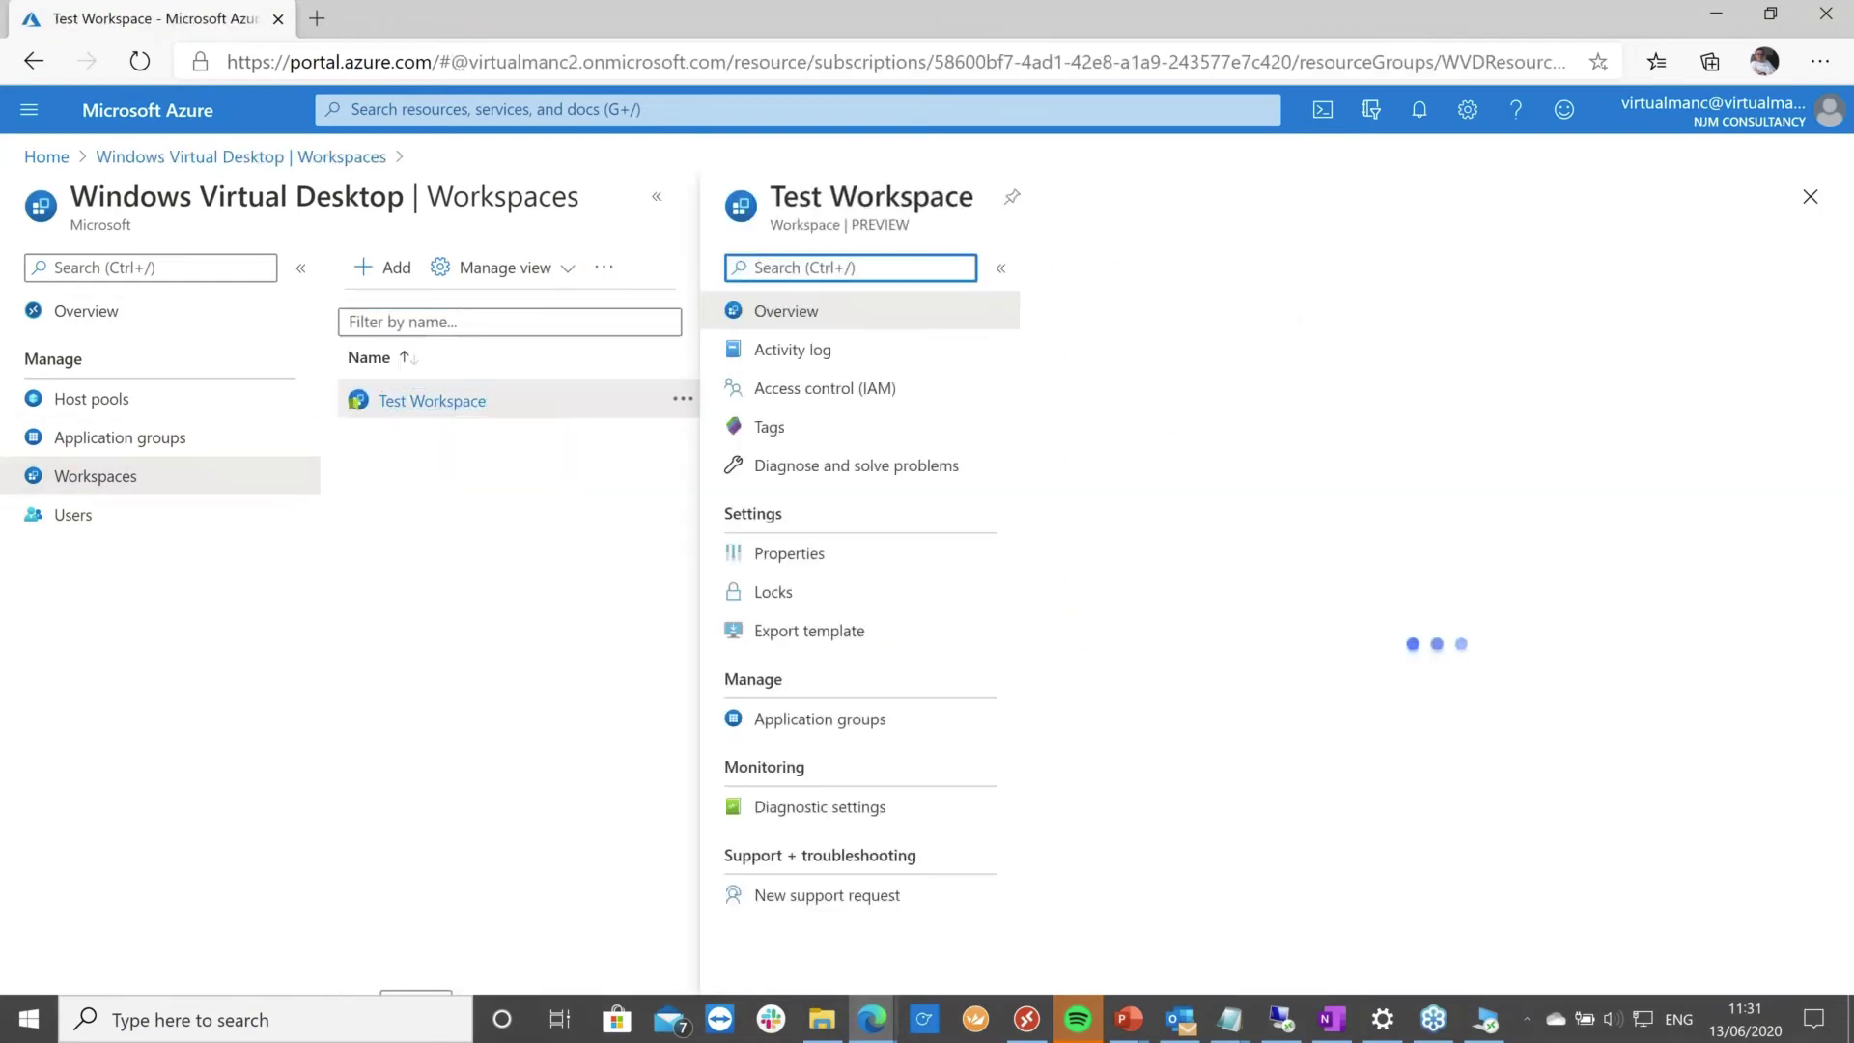
left_click(820, 350)
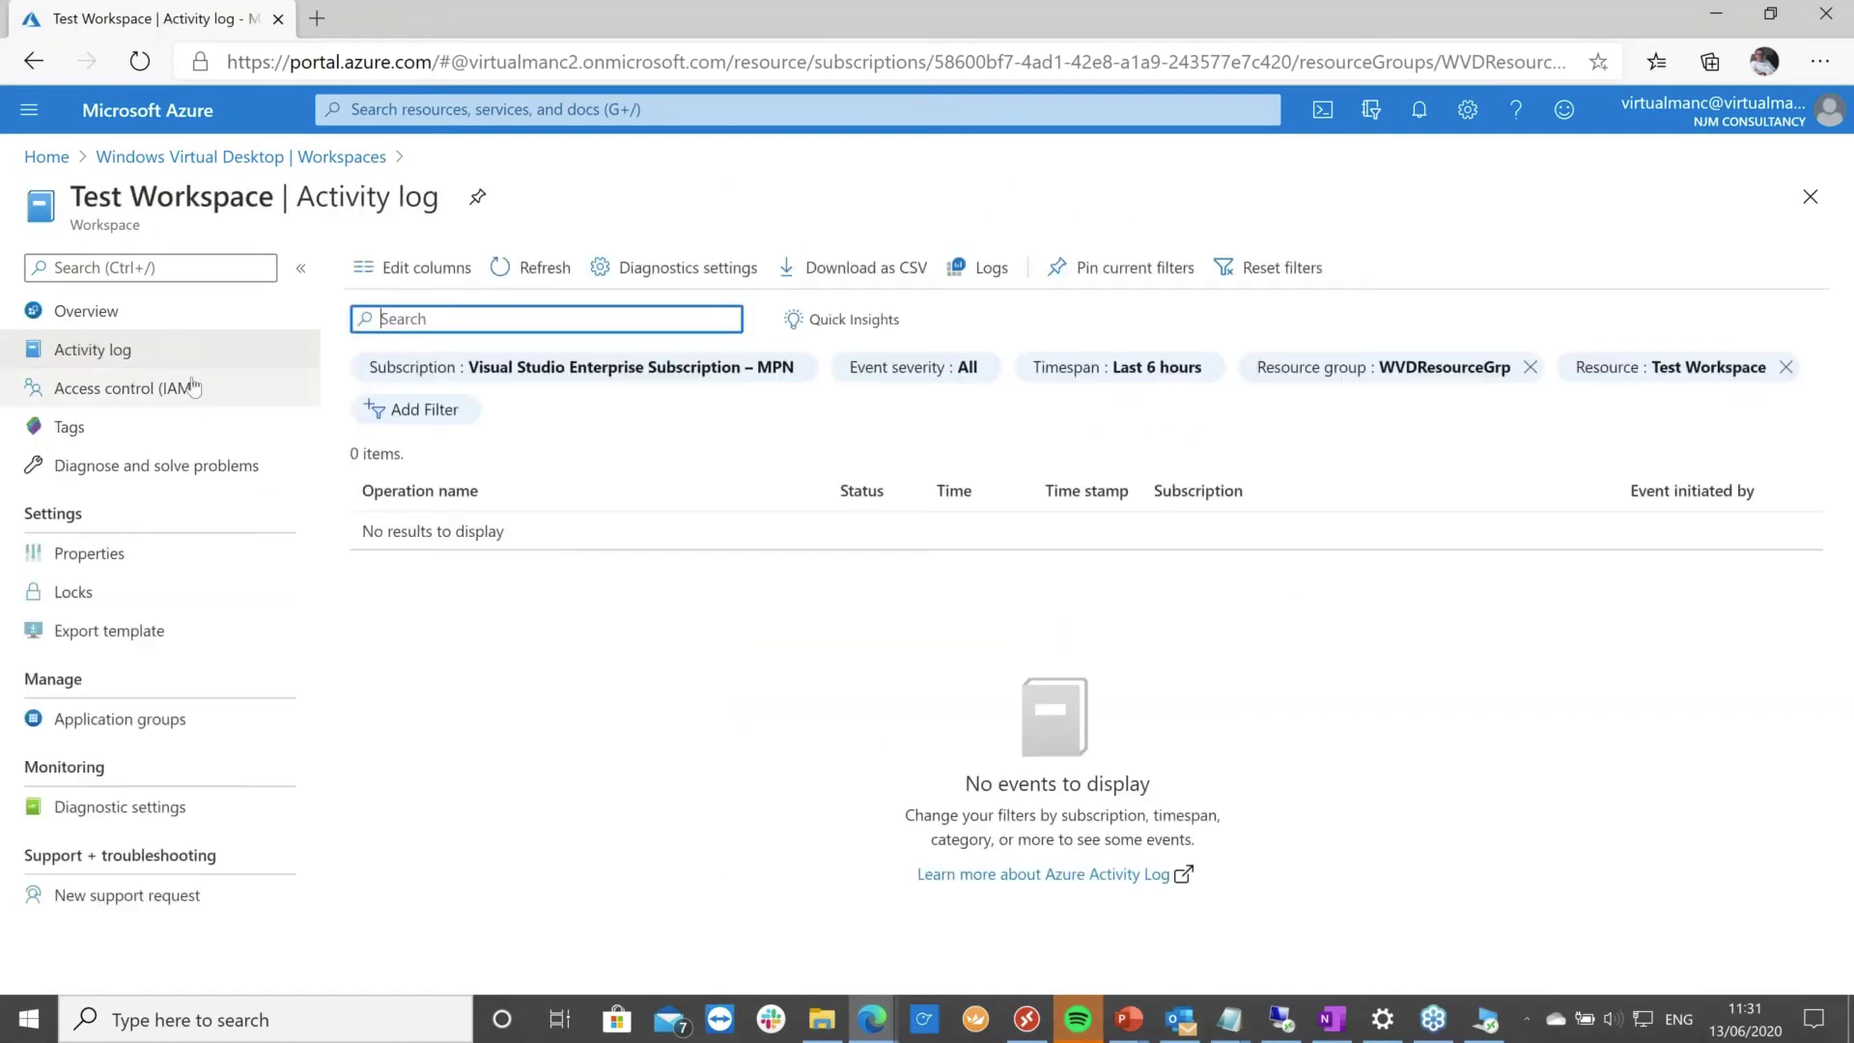
left_click(193, 388)
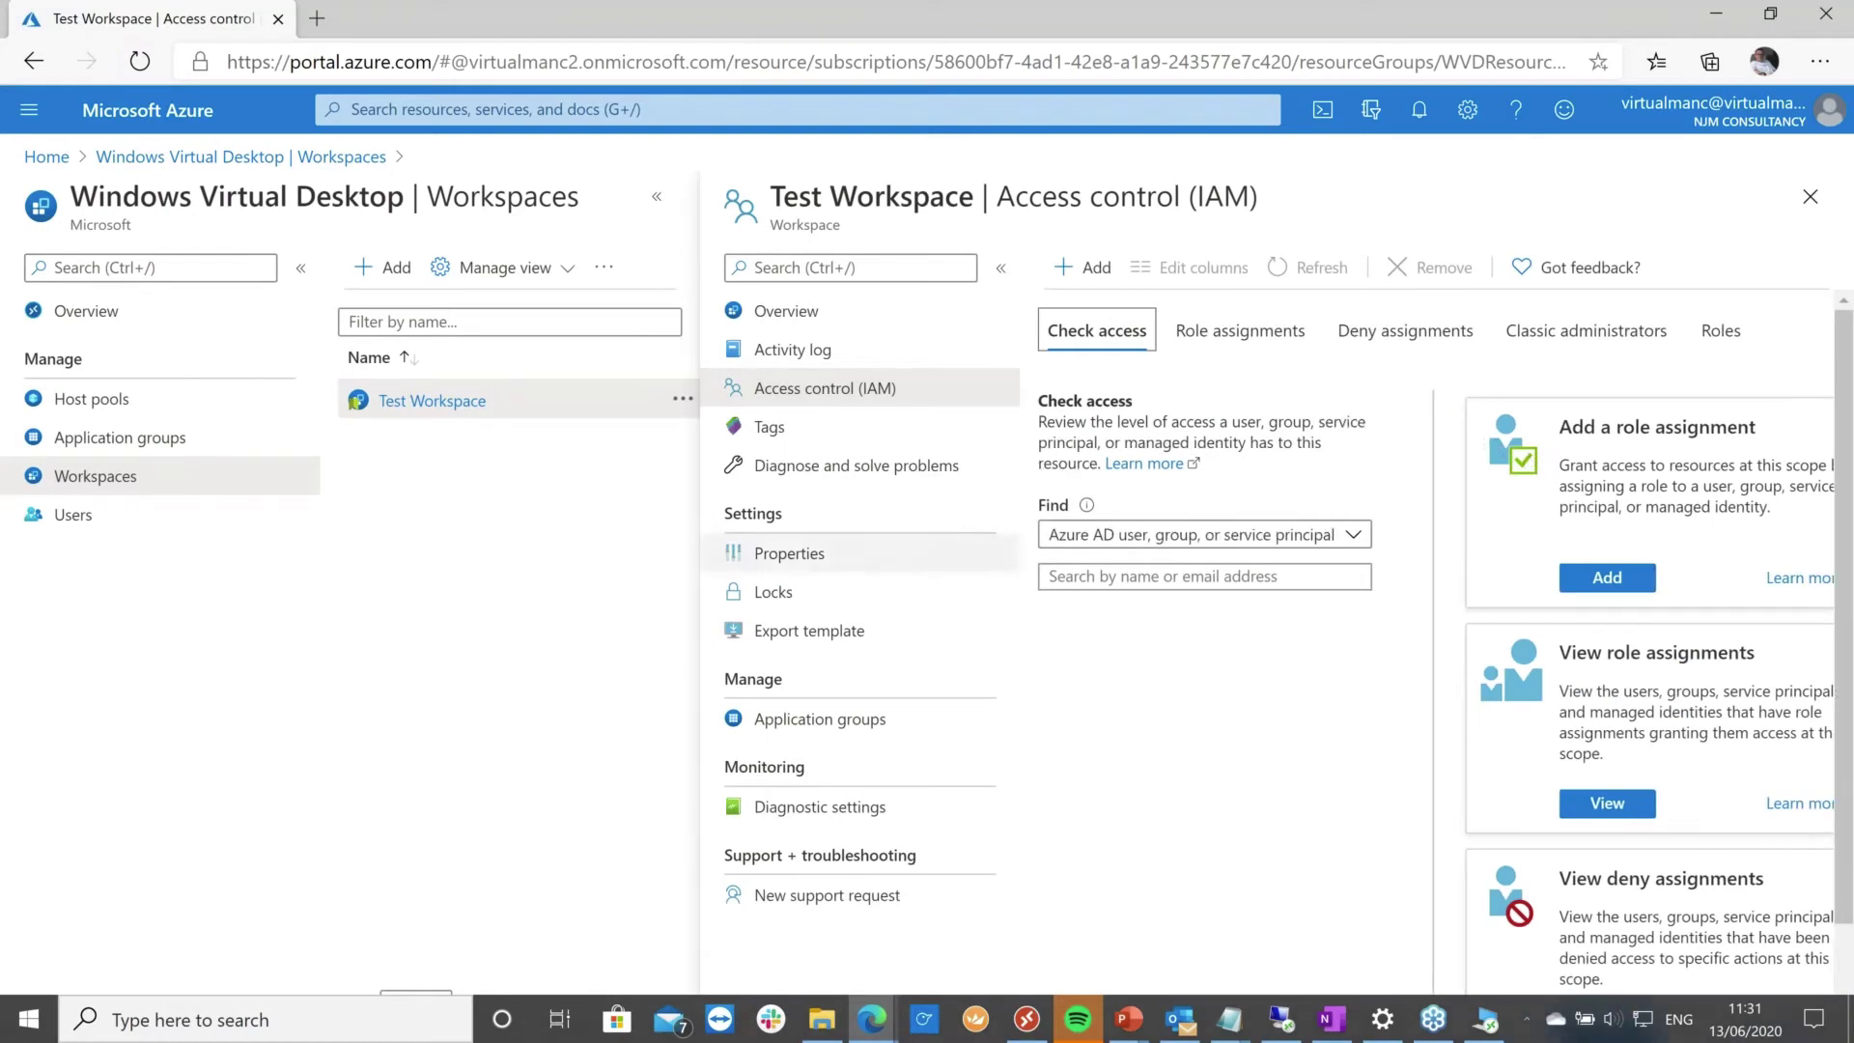
Review the Windows Virtual Desktop application groups and host pools, then switch to the Remote Desktop client.
left_click(119, 442)
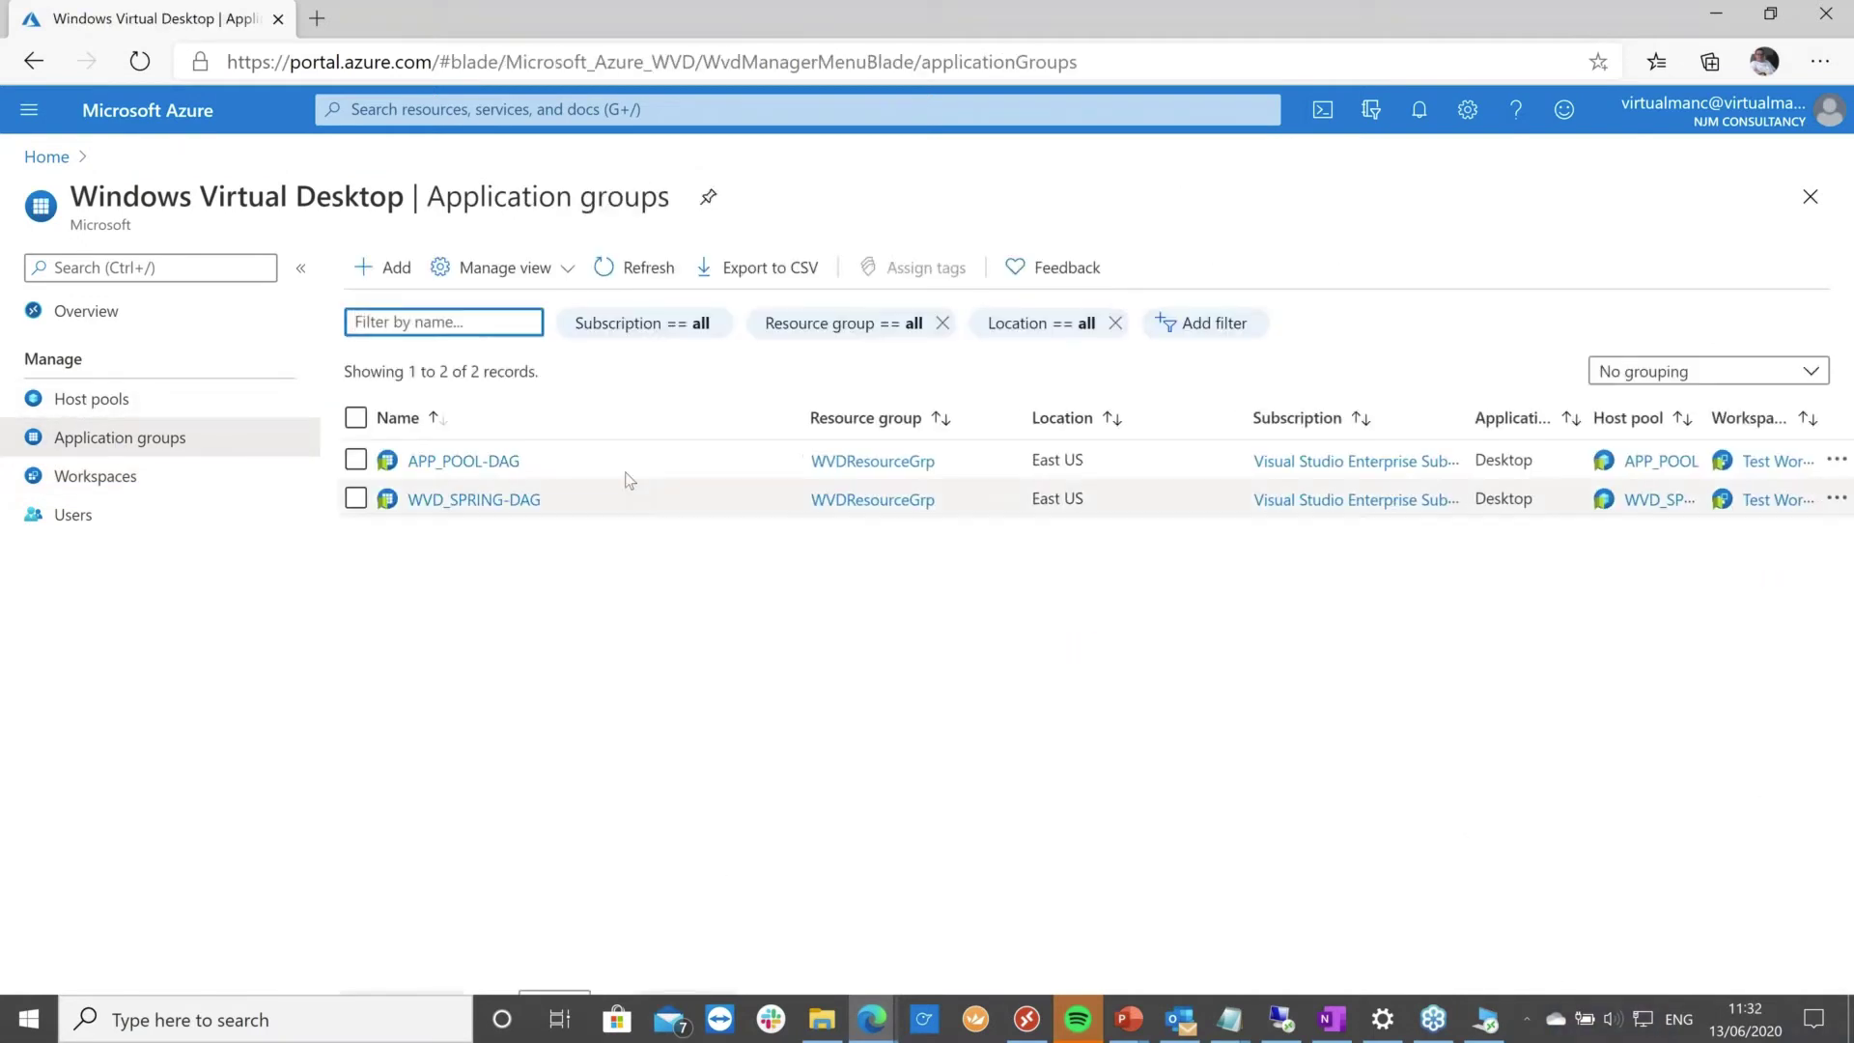
left_click(81, 403)
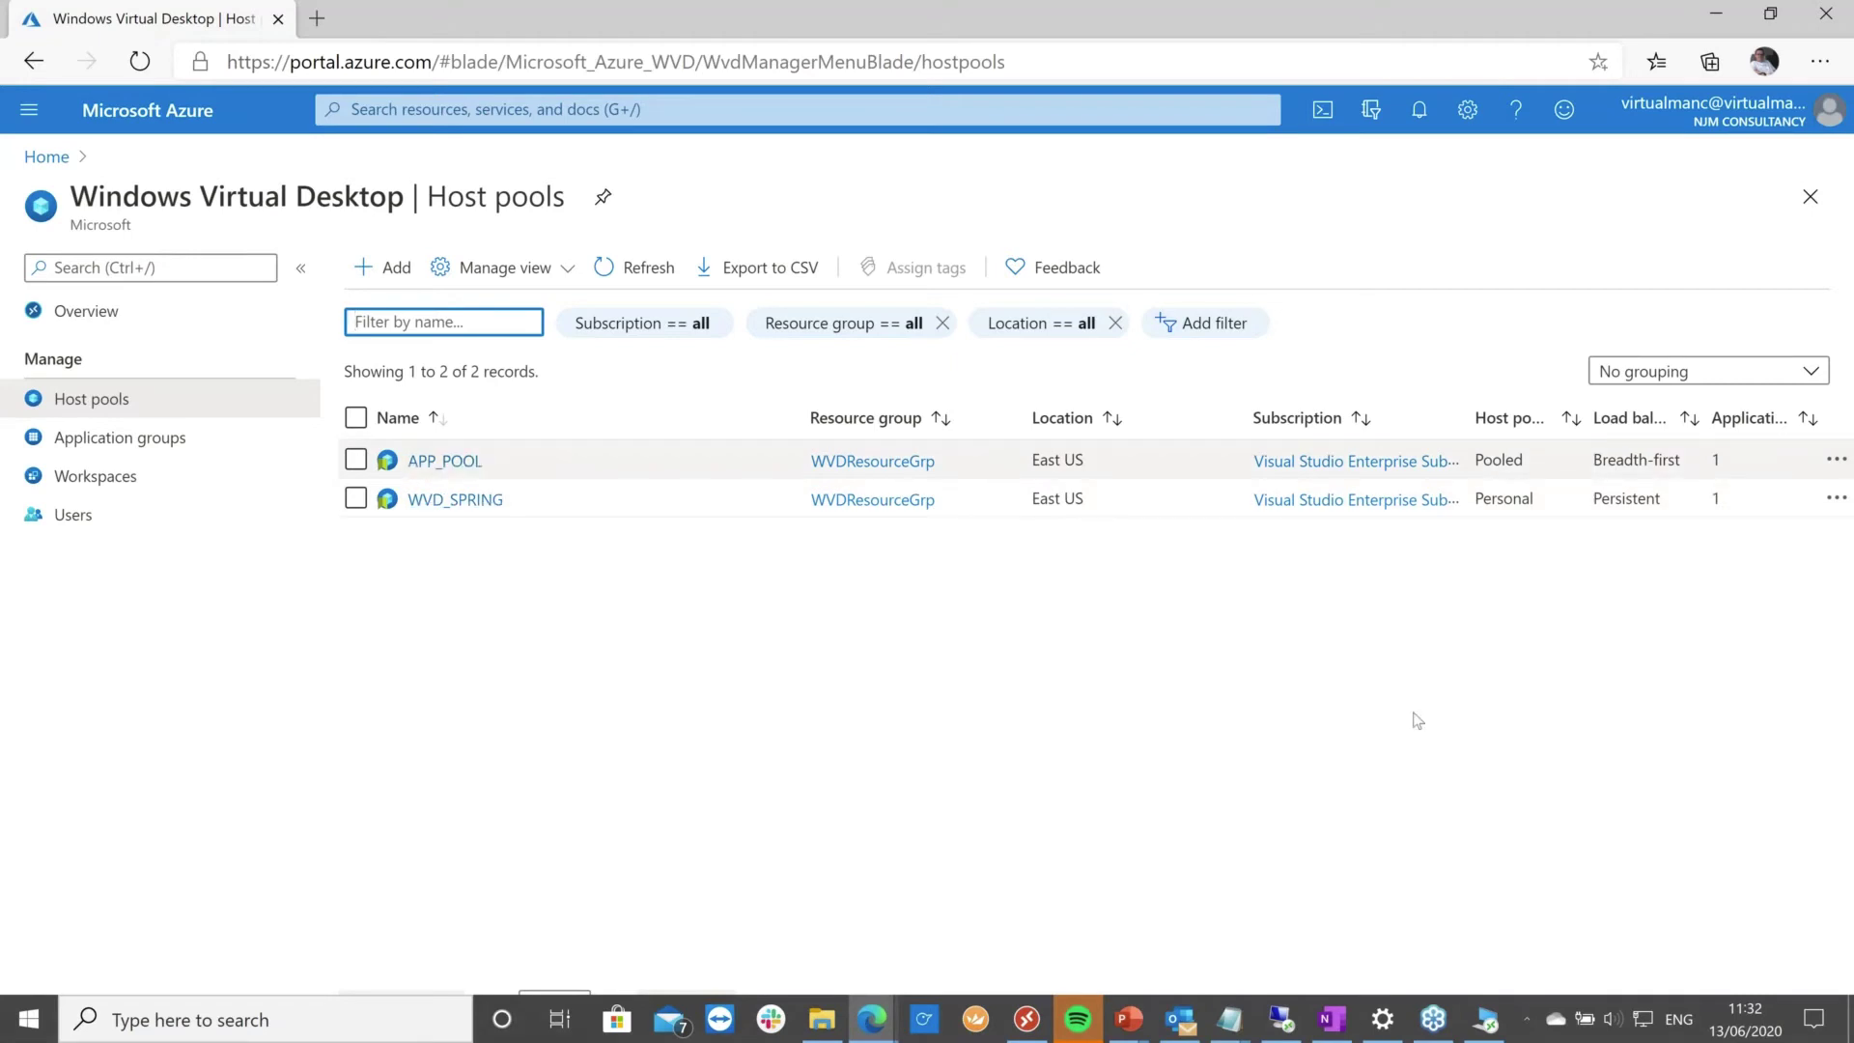
left_click(1026, 1018)
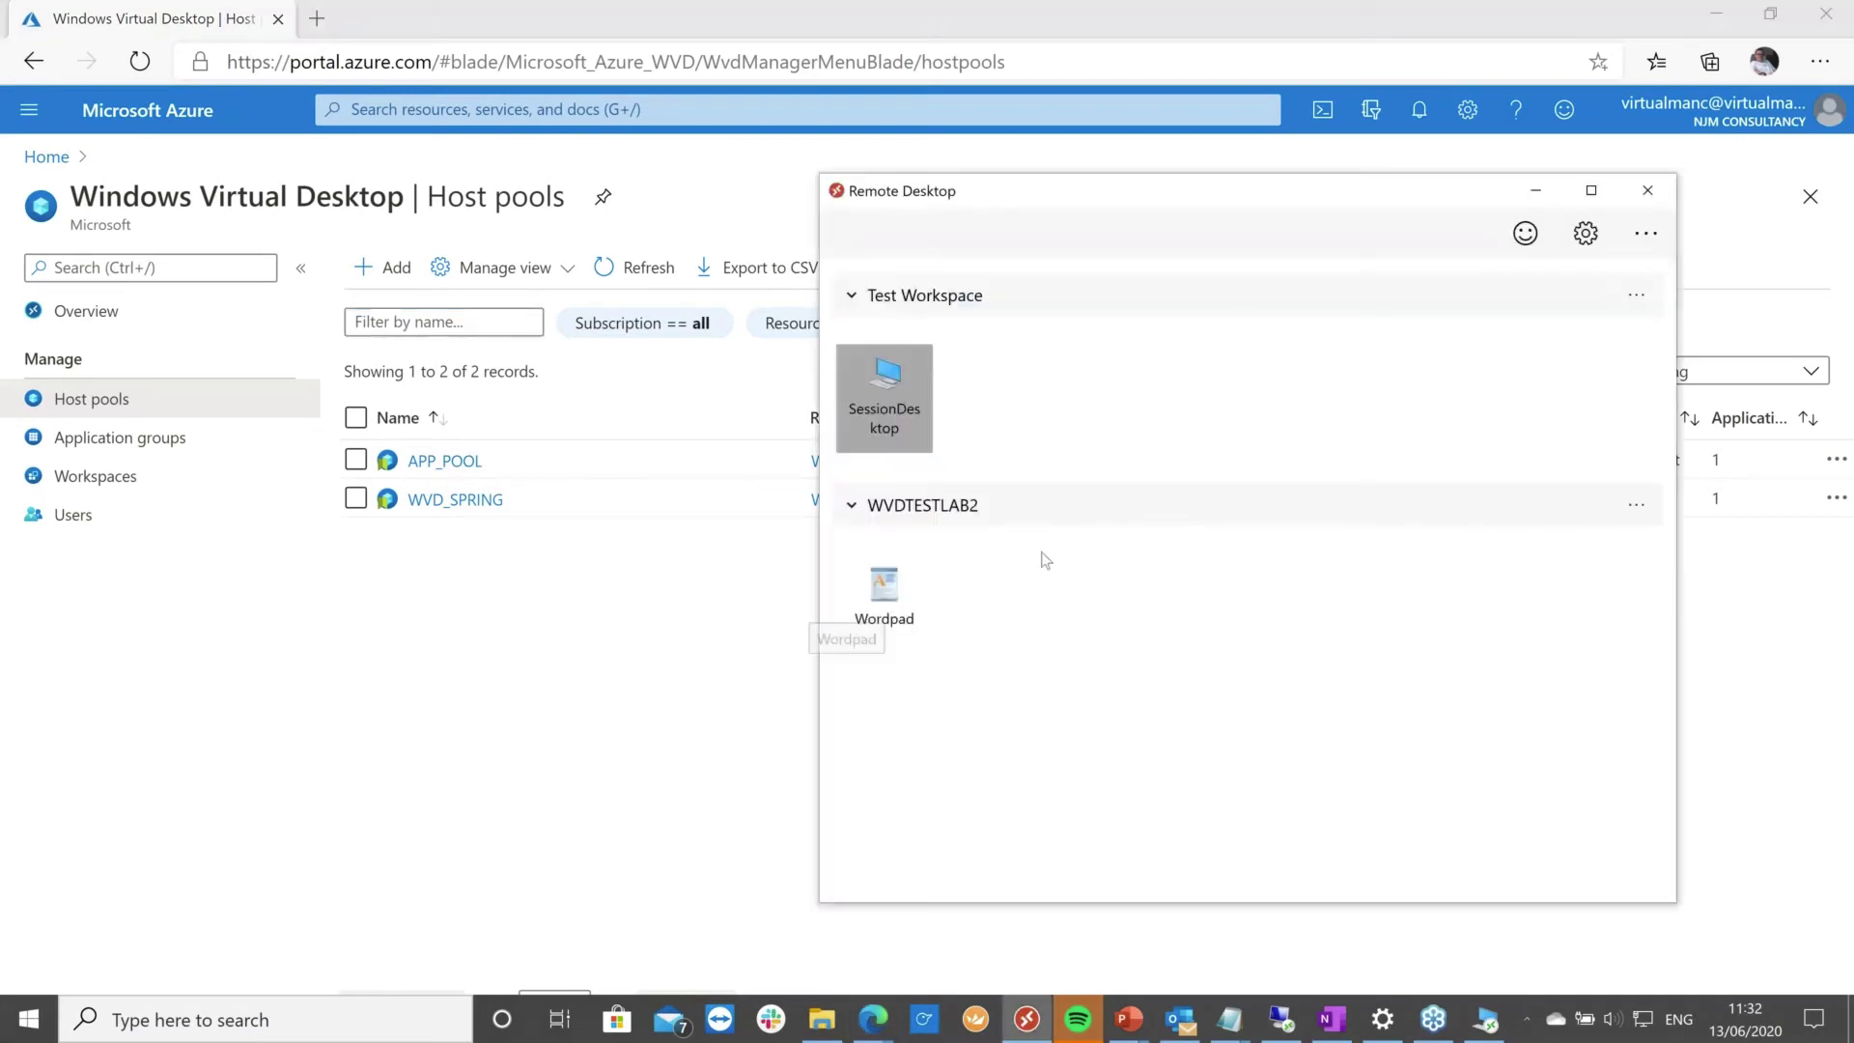
Try to launch the Wordpad remote app from the WVDTESTLAB2 workspace.
left_click(893, 594)
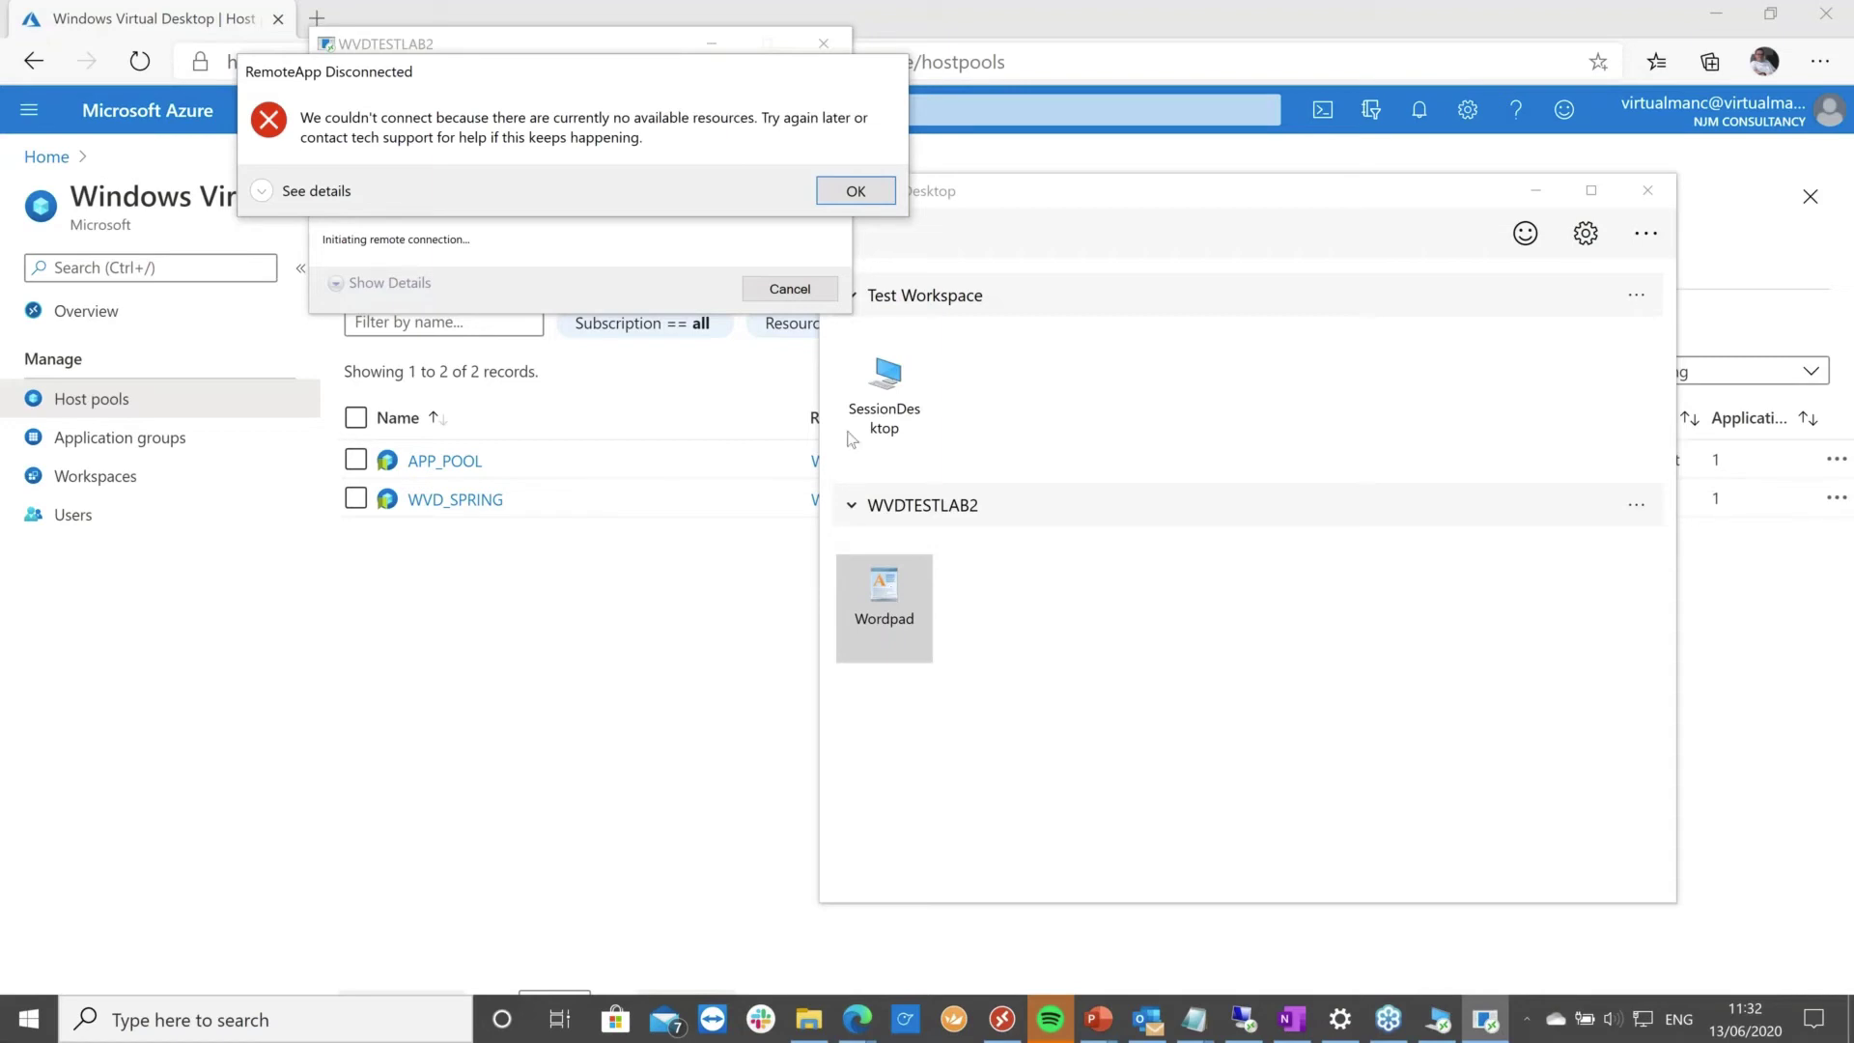
left_click(853, 190)
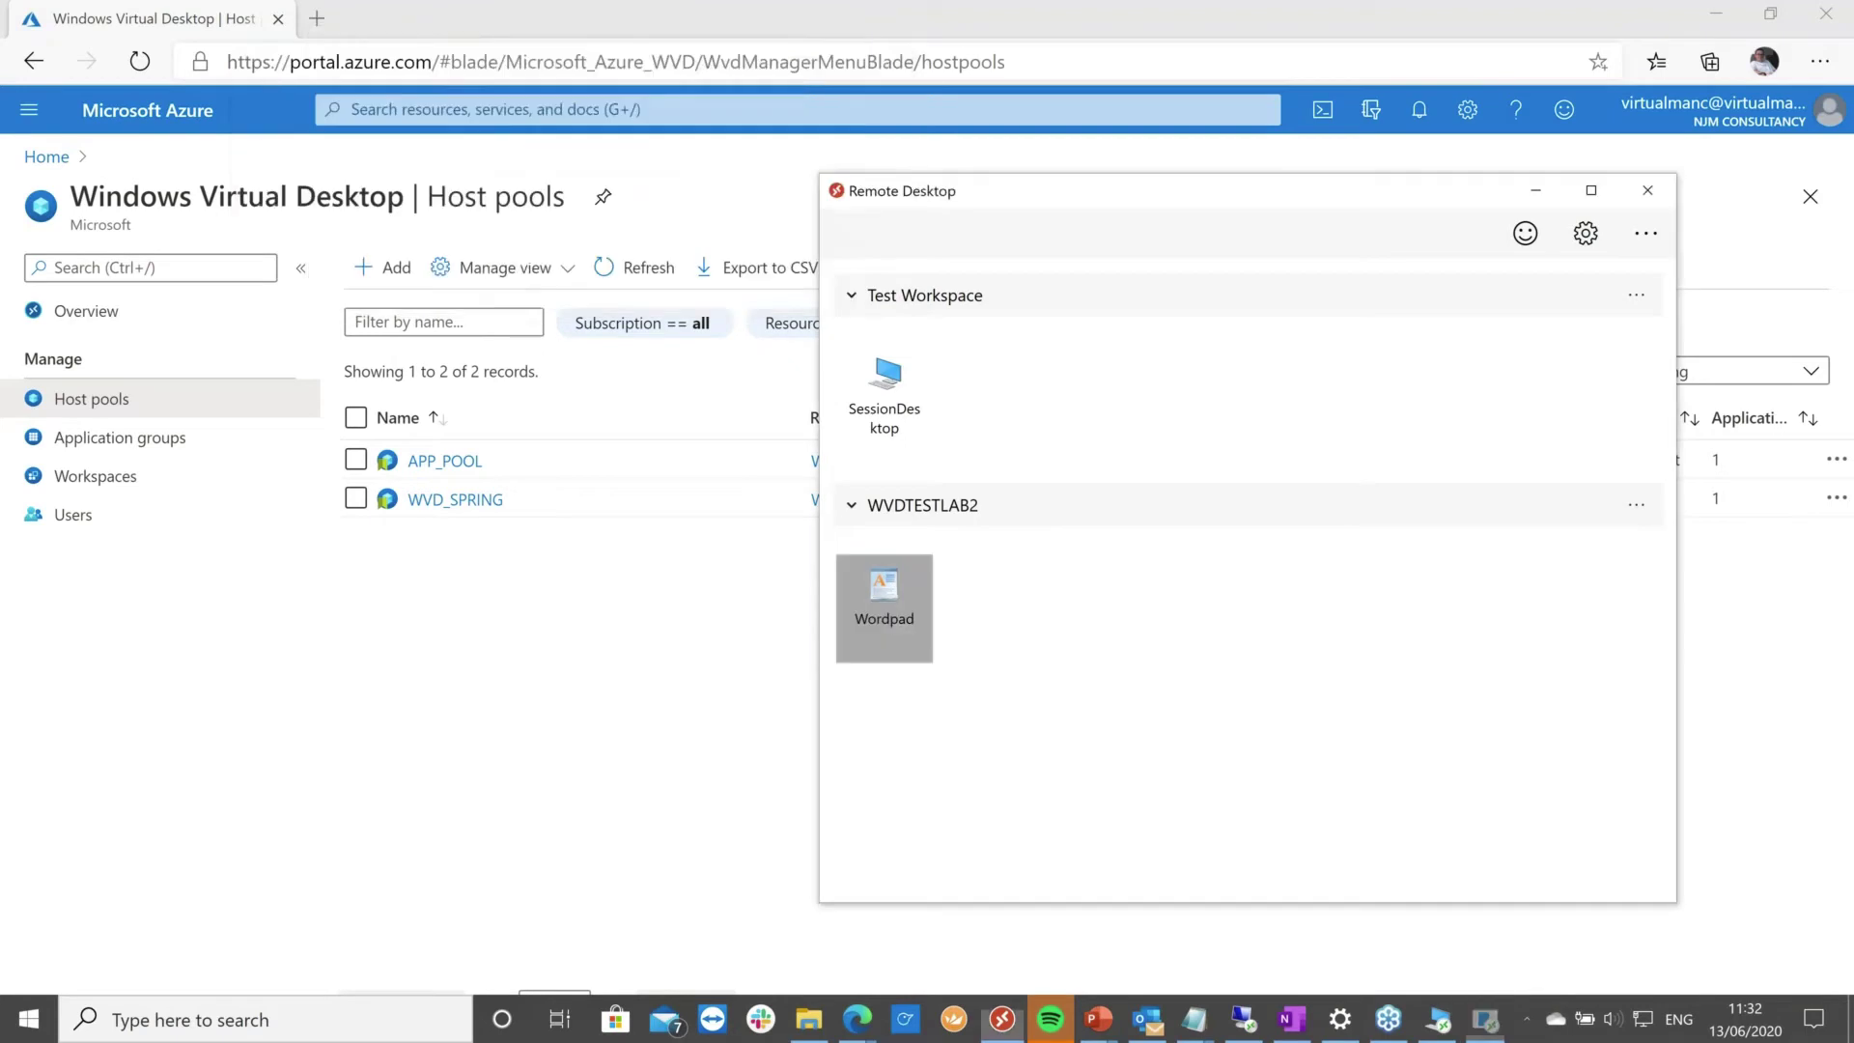
Switch to the Azure portal and review the overview and properties of the WVD_SPRING host pool.
left_click(479, 507)
left_click(454, 499)
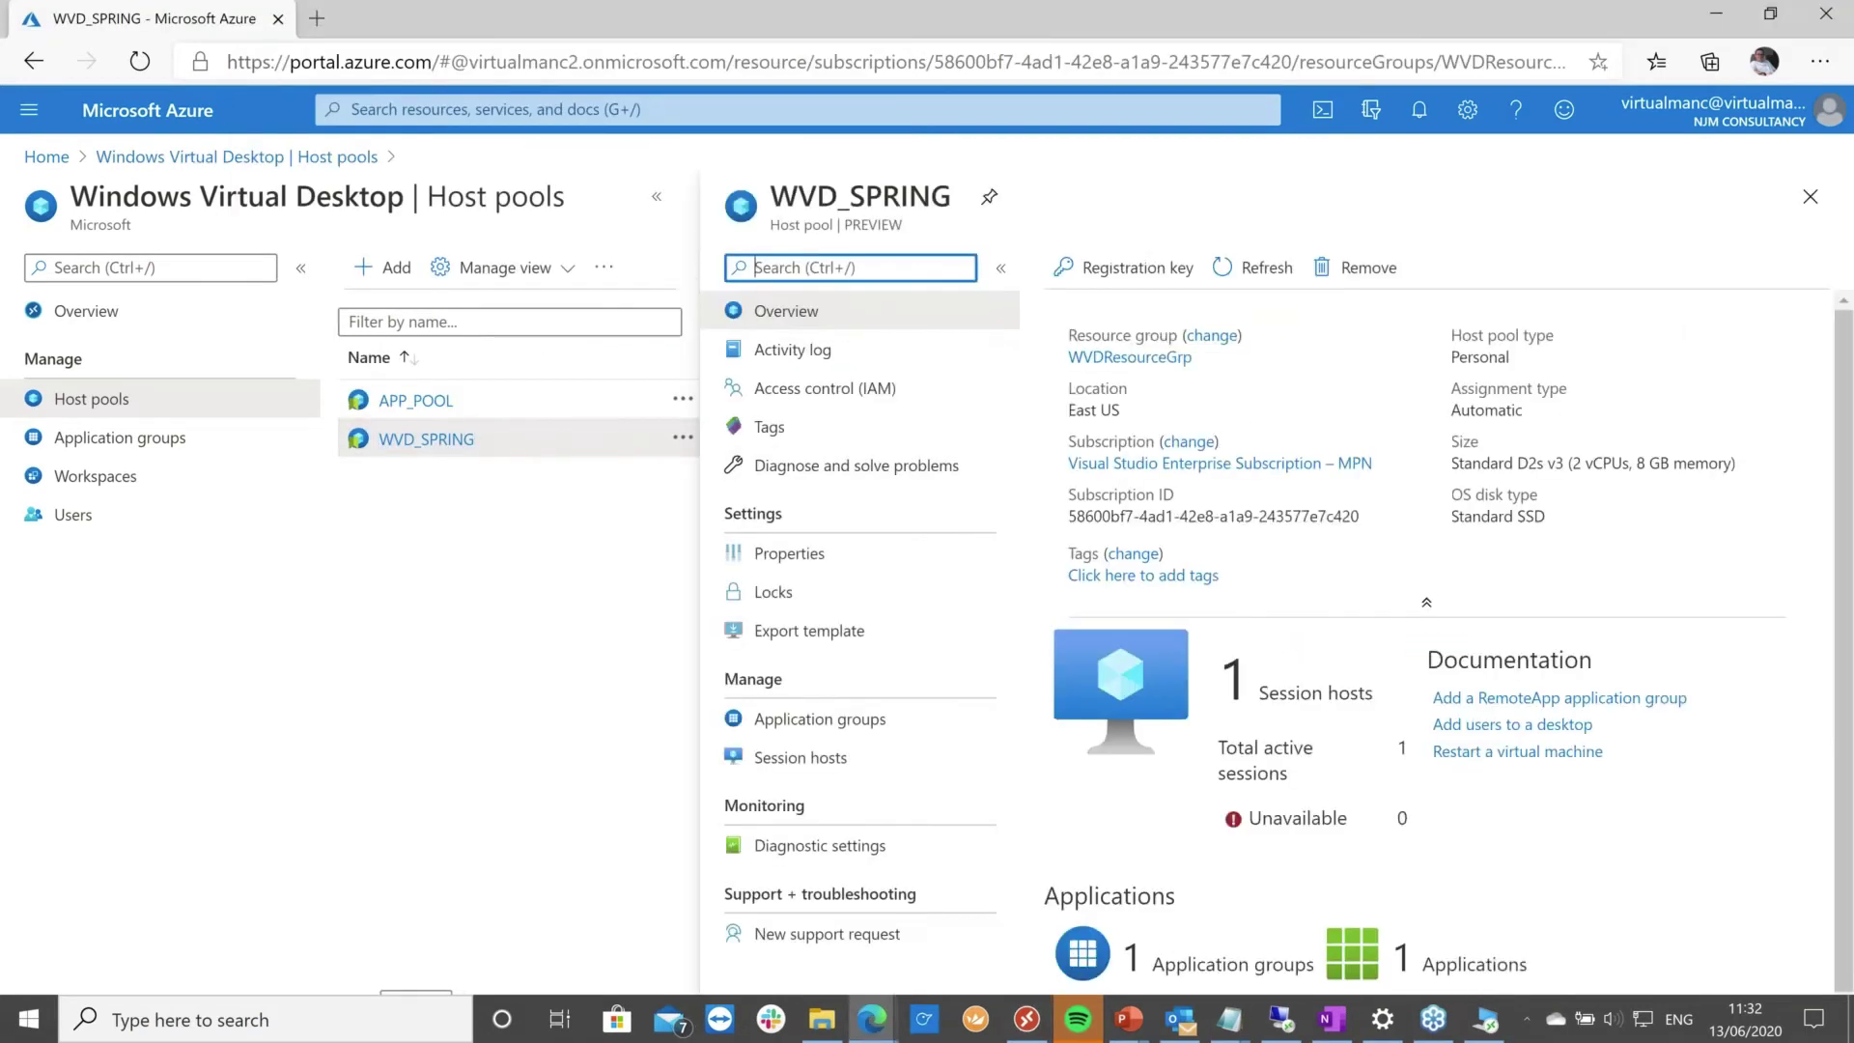
scroll(1342, 718, "down", 2)
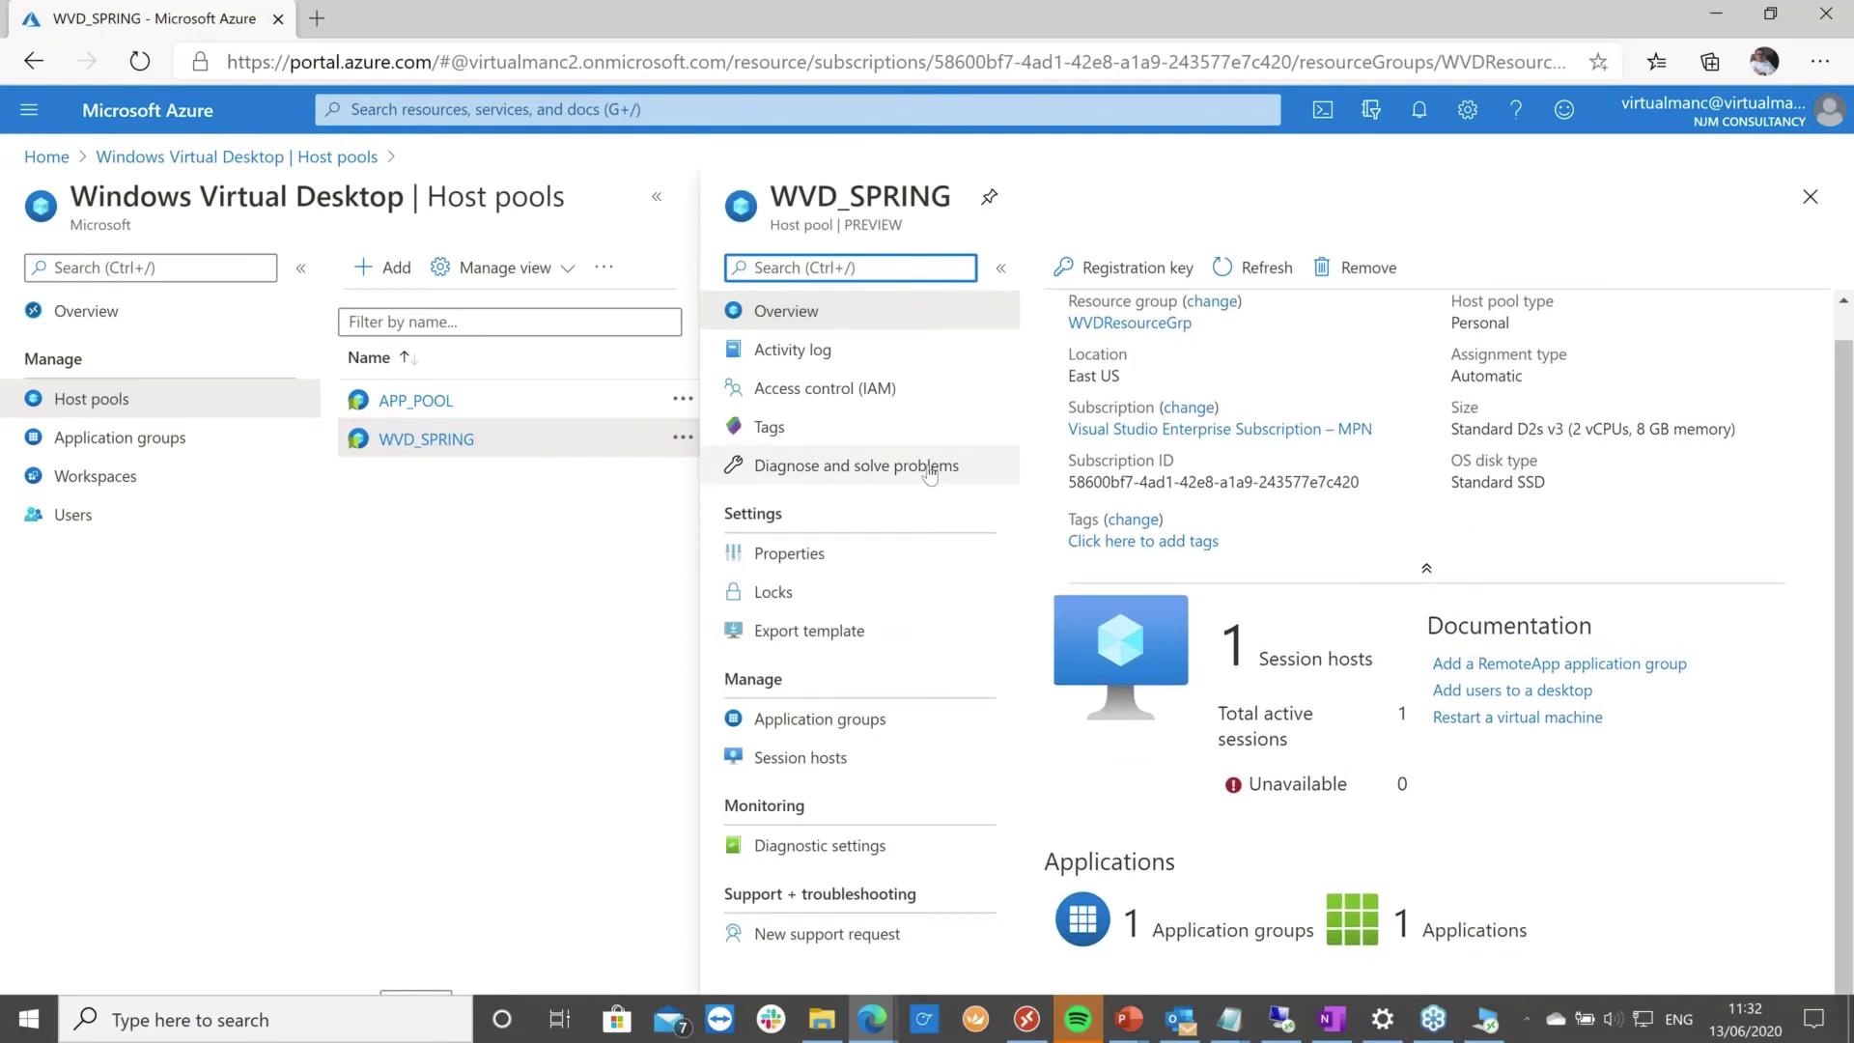
left_click(825, 567)
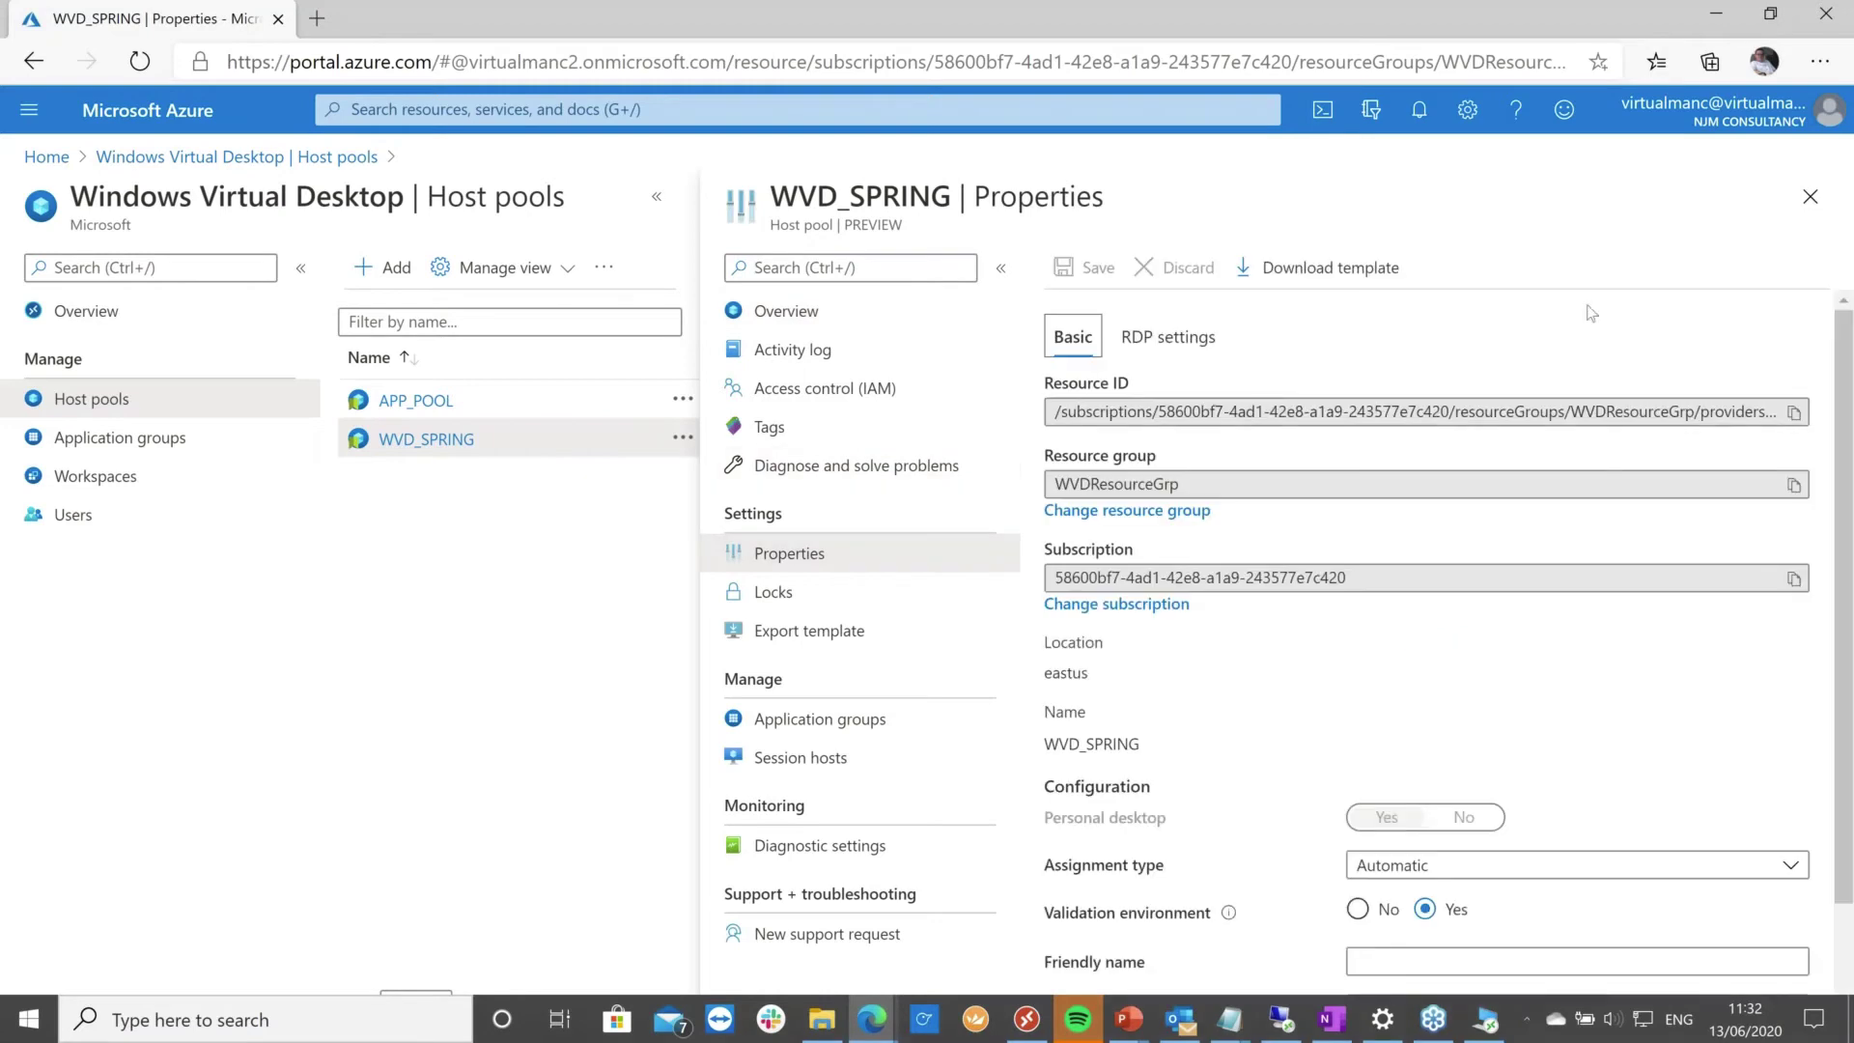
scroll(1429, 676, "down", 2)
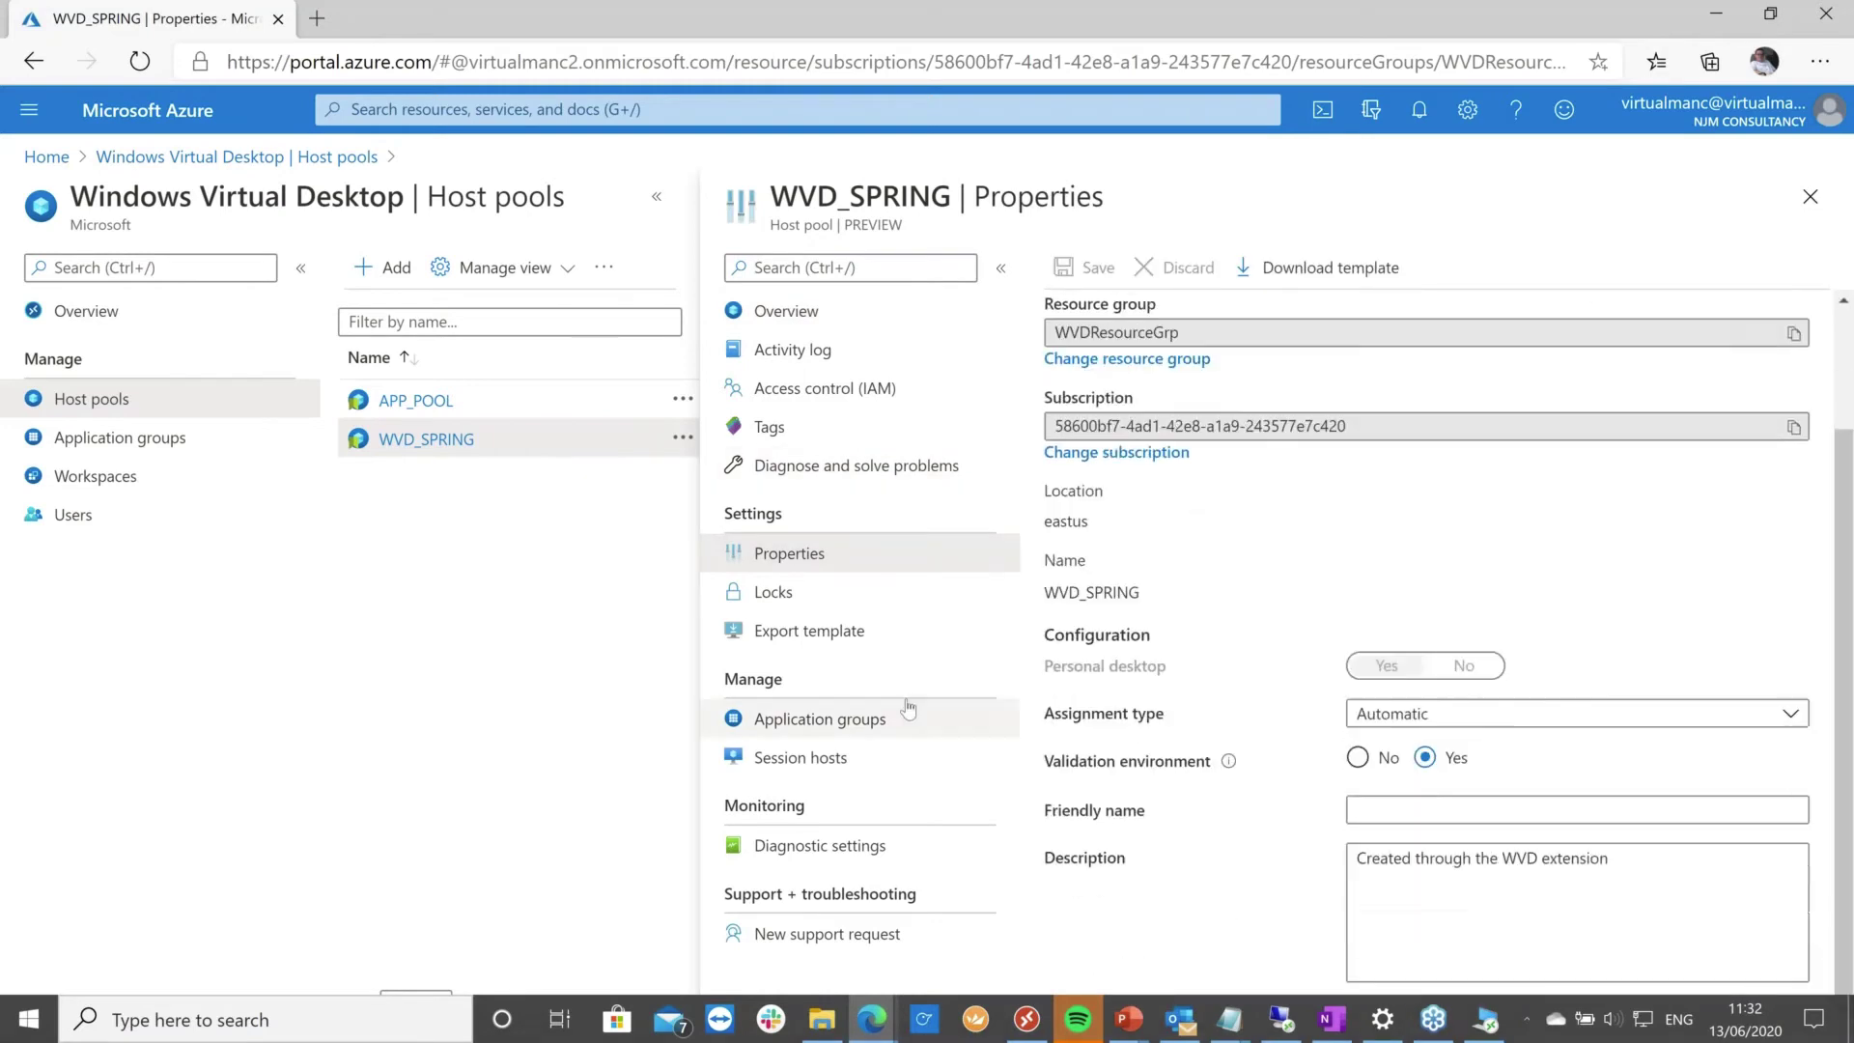
Review the WVD_SPRING session hosts list across all its columns, then look over the details of session host WVDTEST-2.
left_click(852, 758)
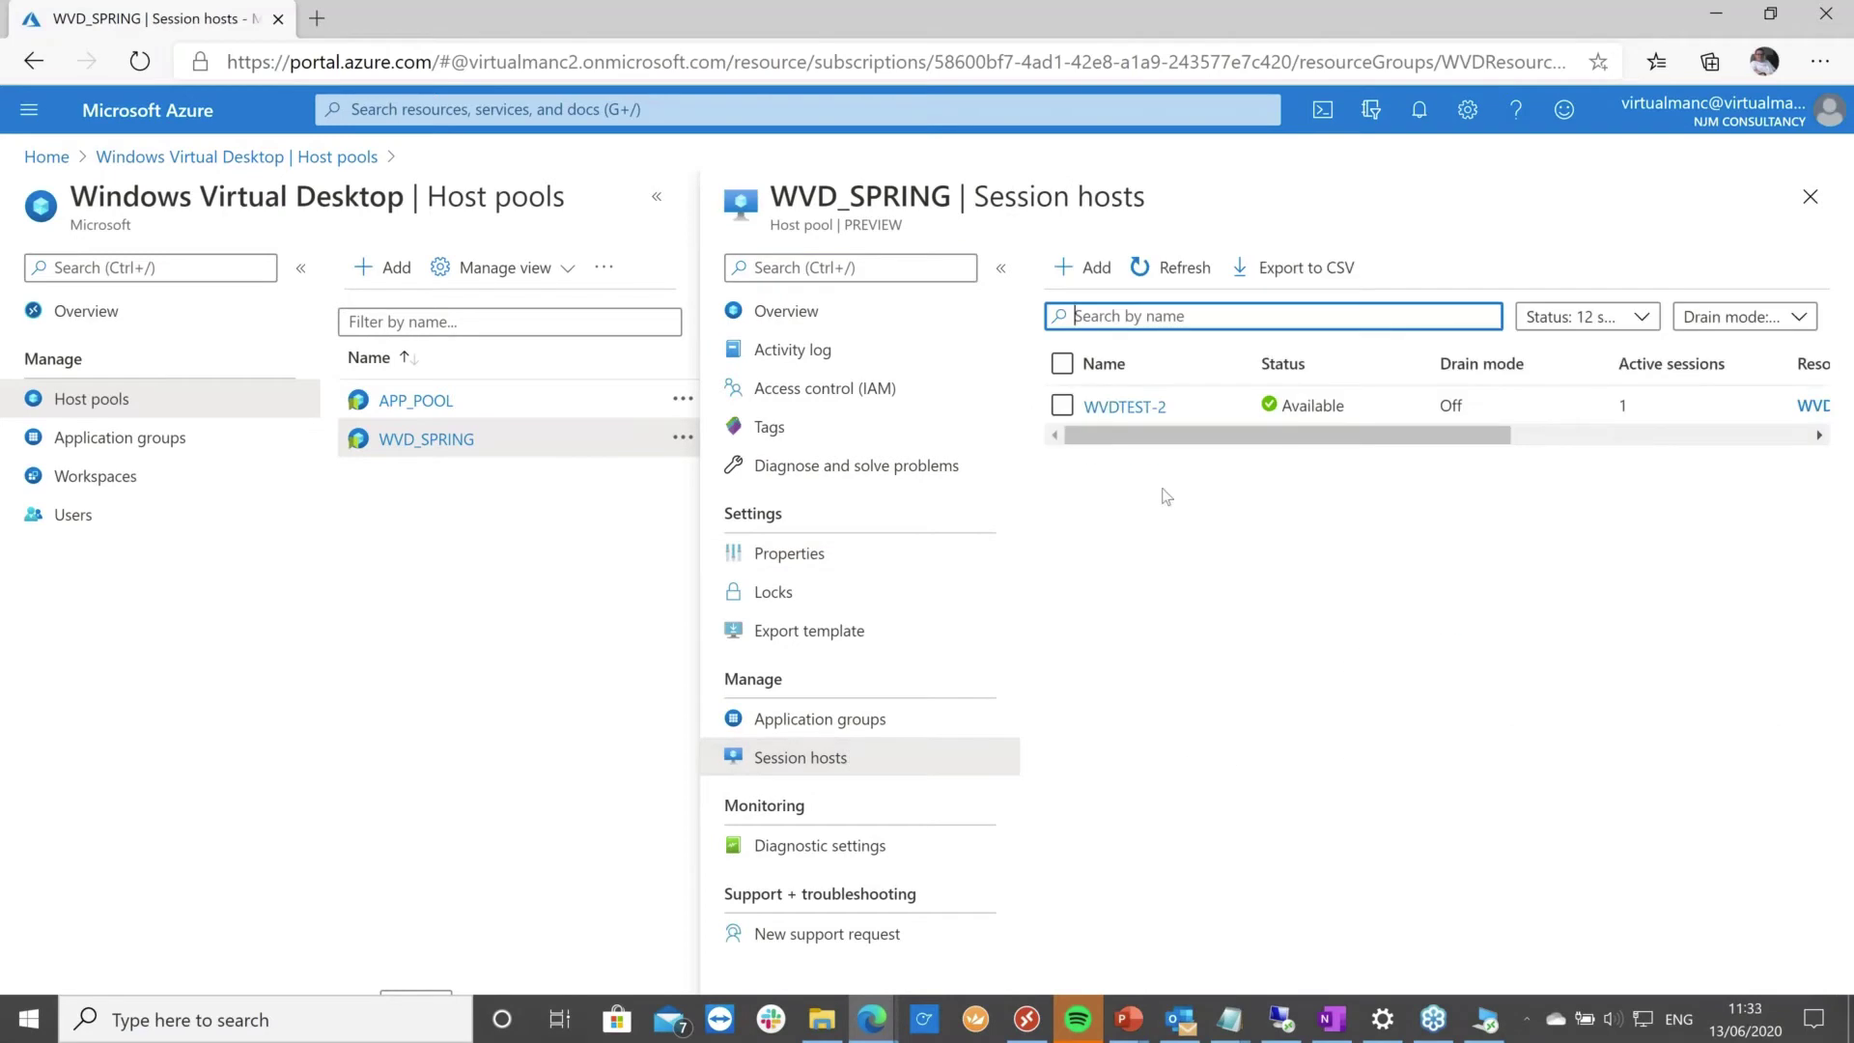
left_click(1286, 448)
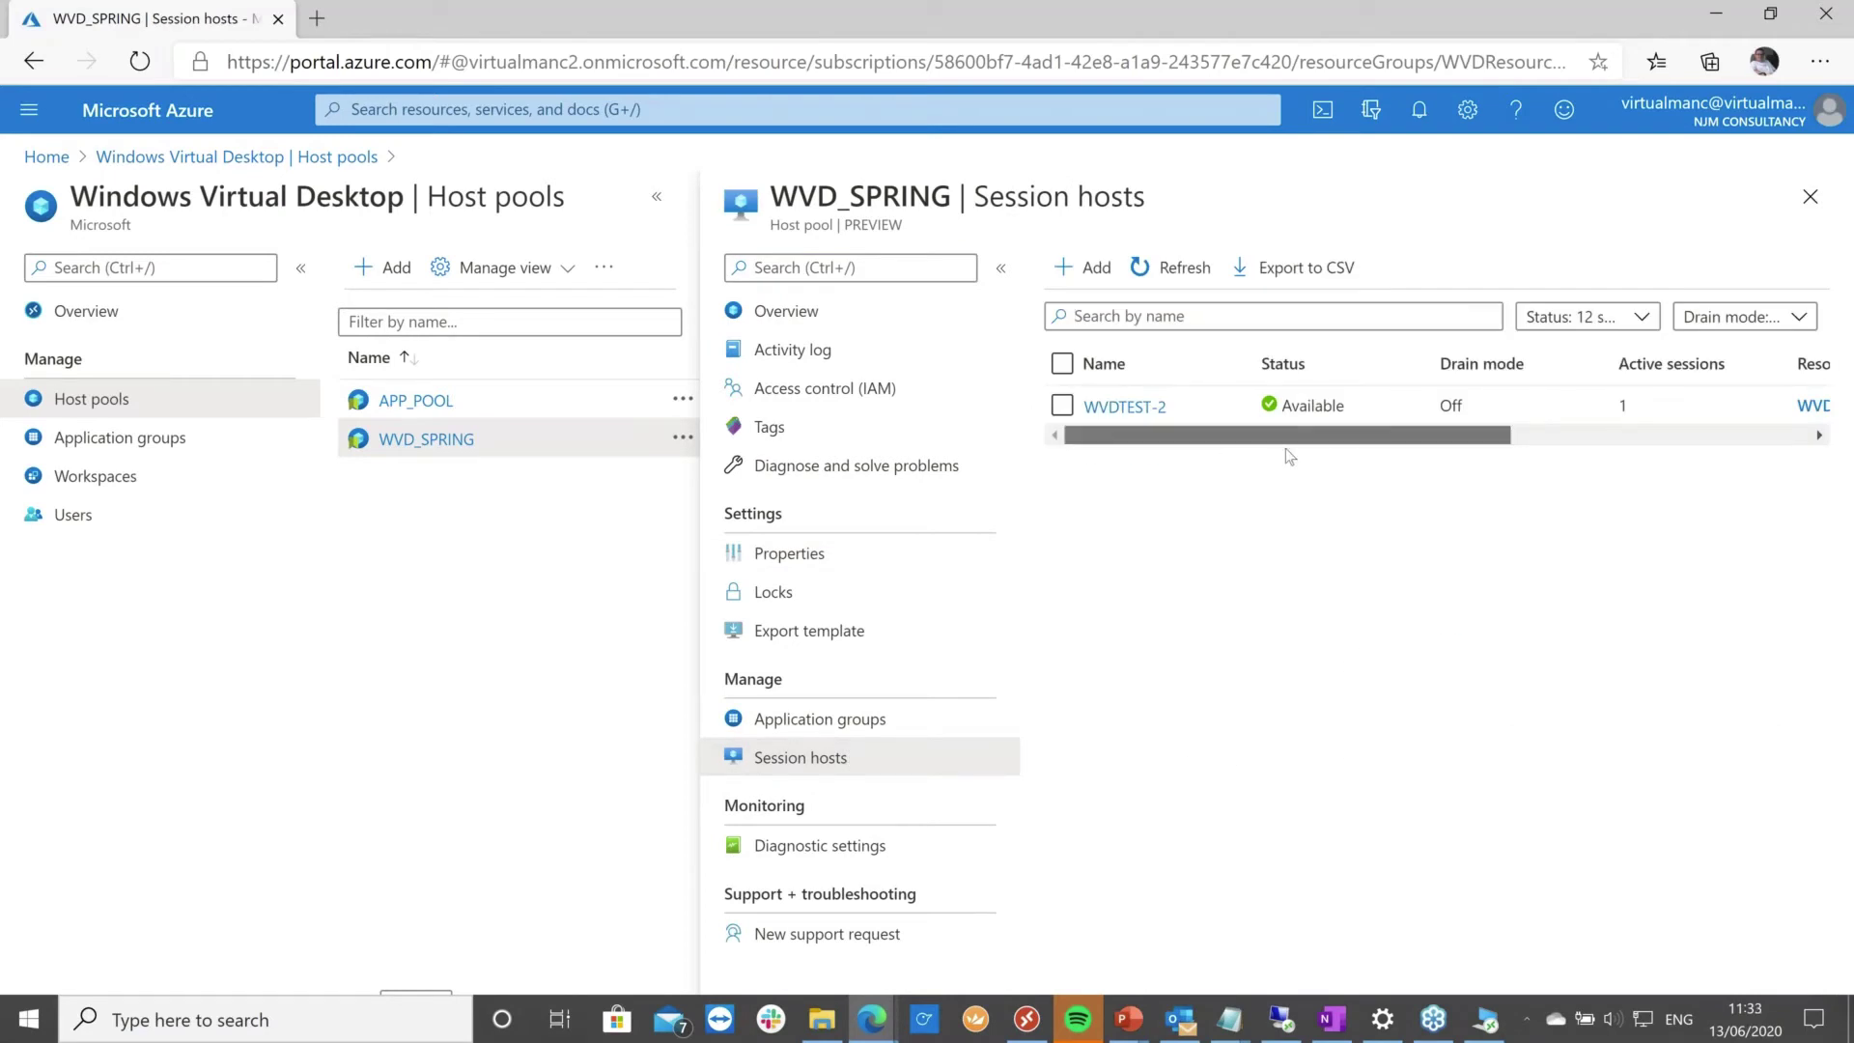
scroll(1284, 448, "right", 5)
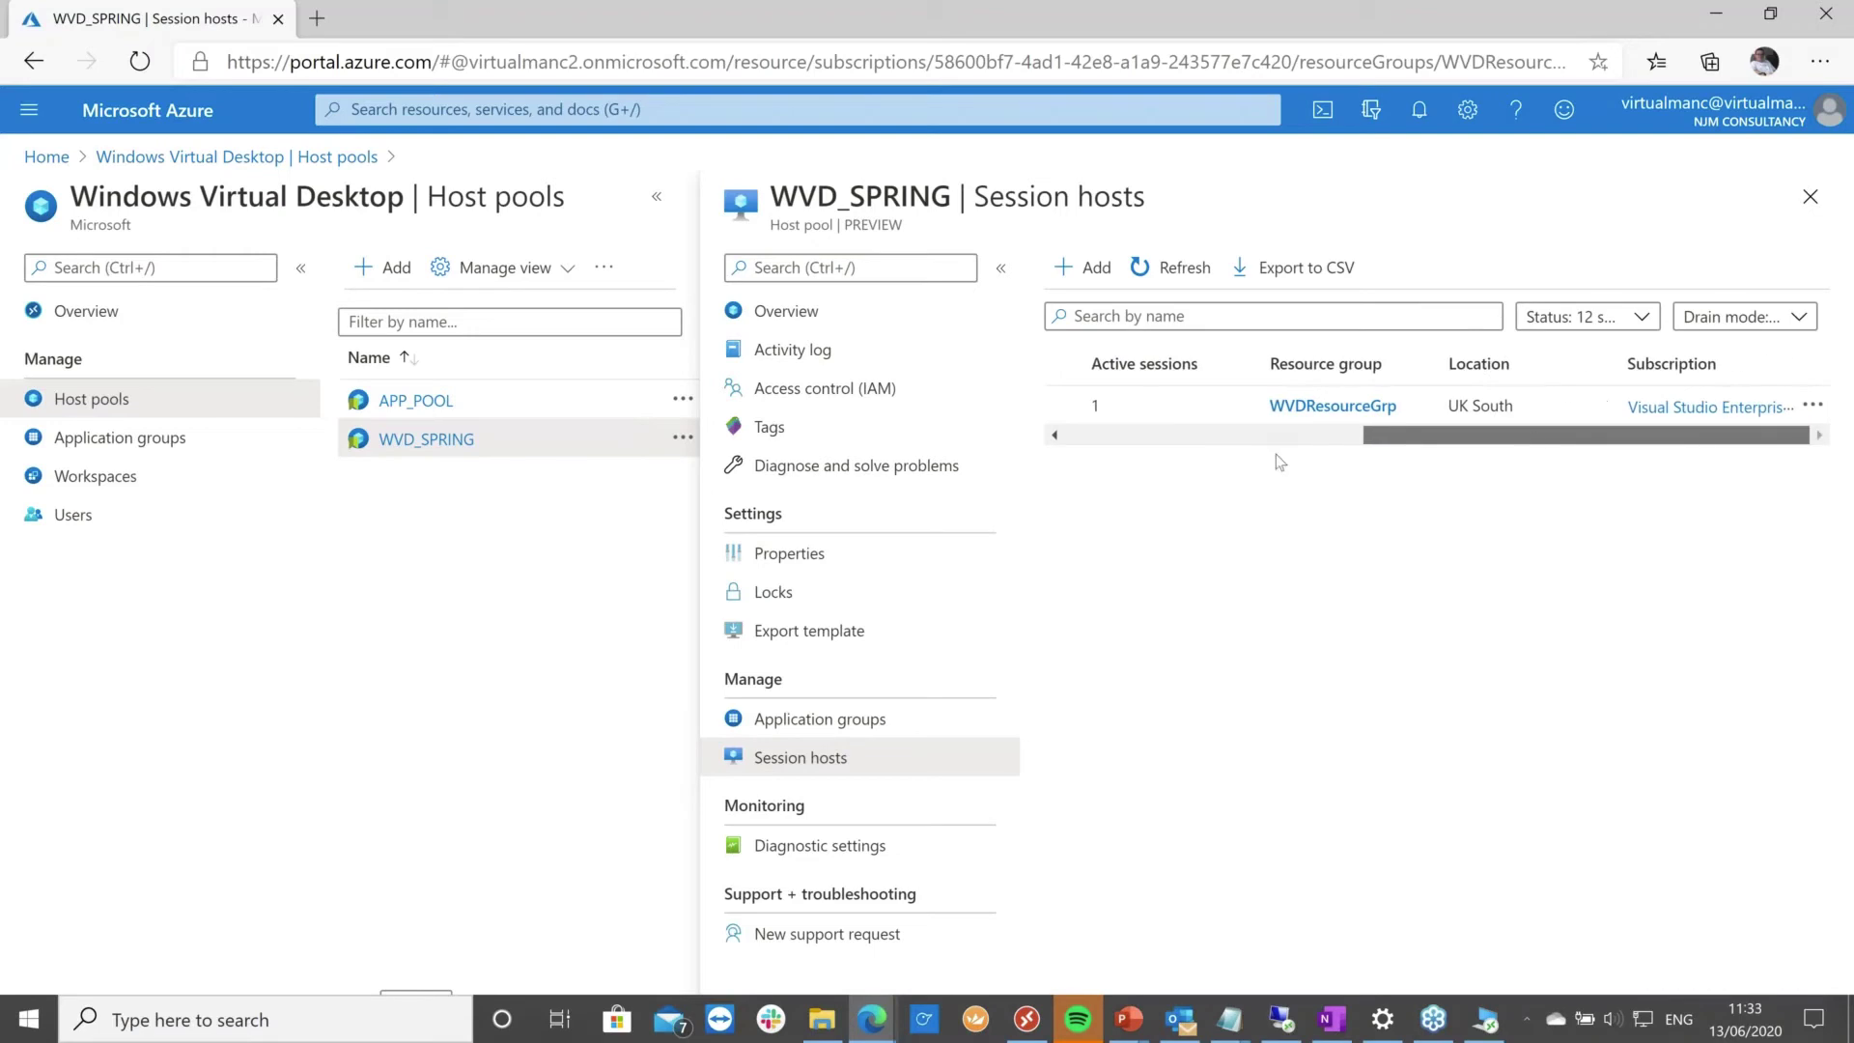
scroll(1277, 454, "left", 3)
scroll(1107, 449, "left", 2)
left_click(1124, 406)
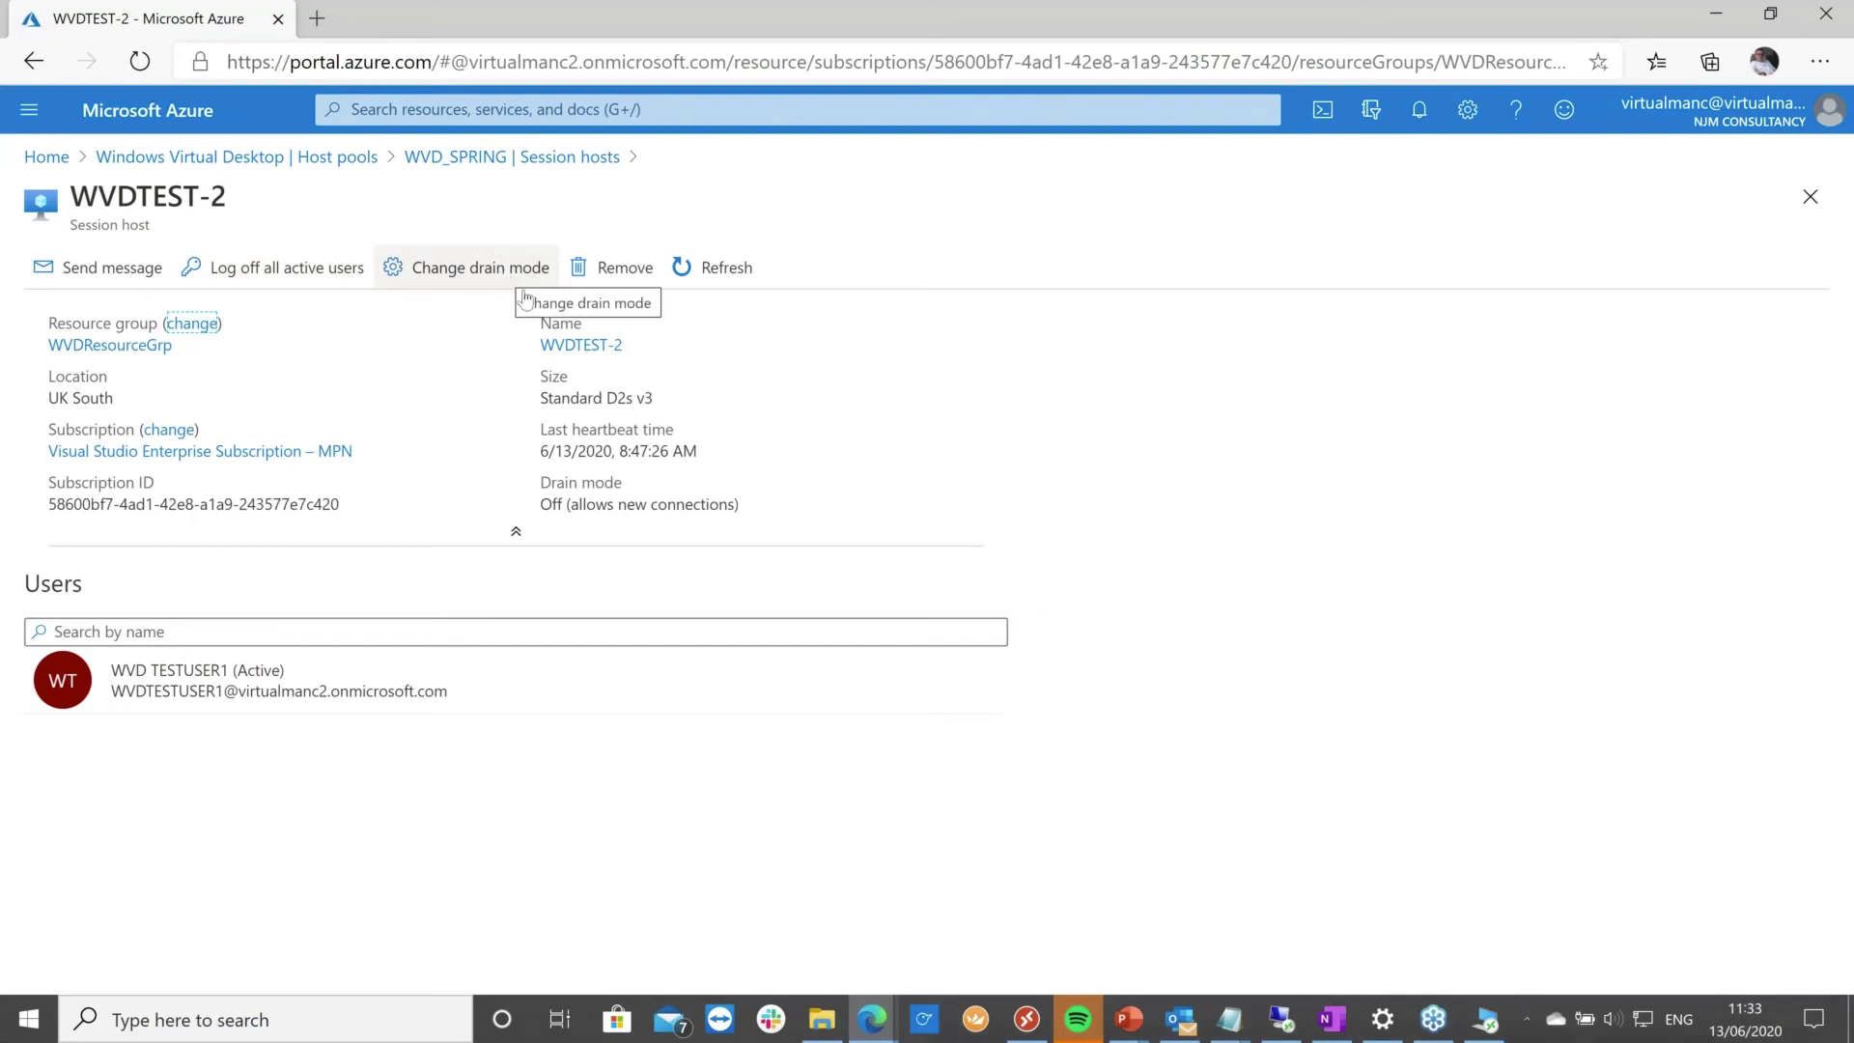
Return to the host pools list, reopen the session hosts of WVD_SPRING, and try to add a session host.
left_click(236, 156)
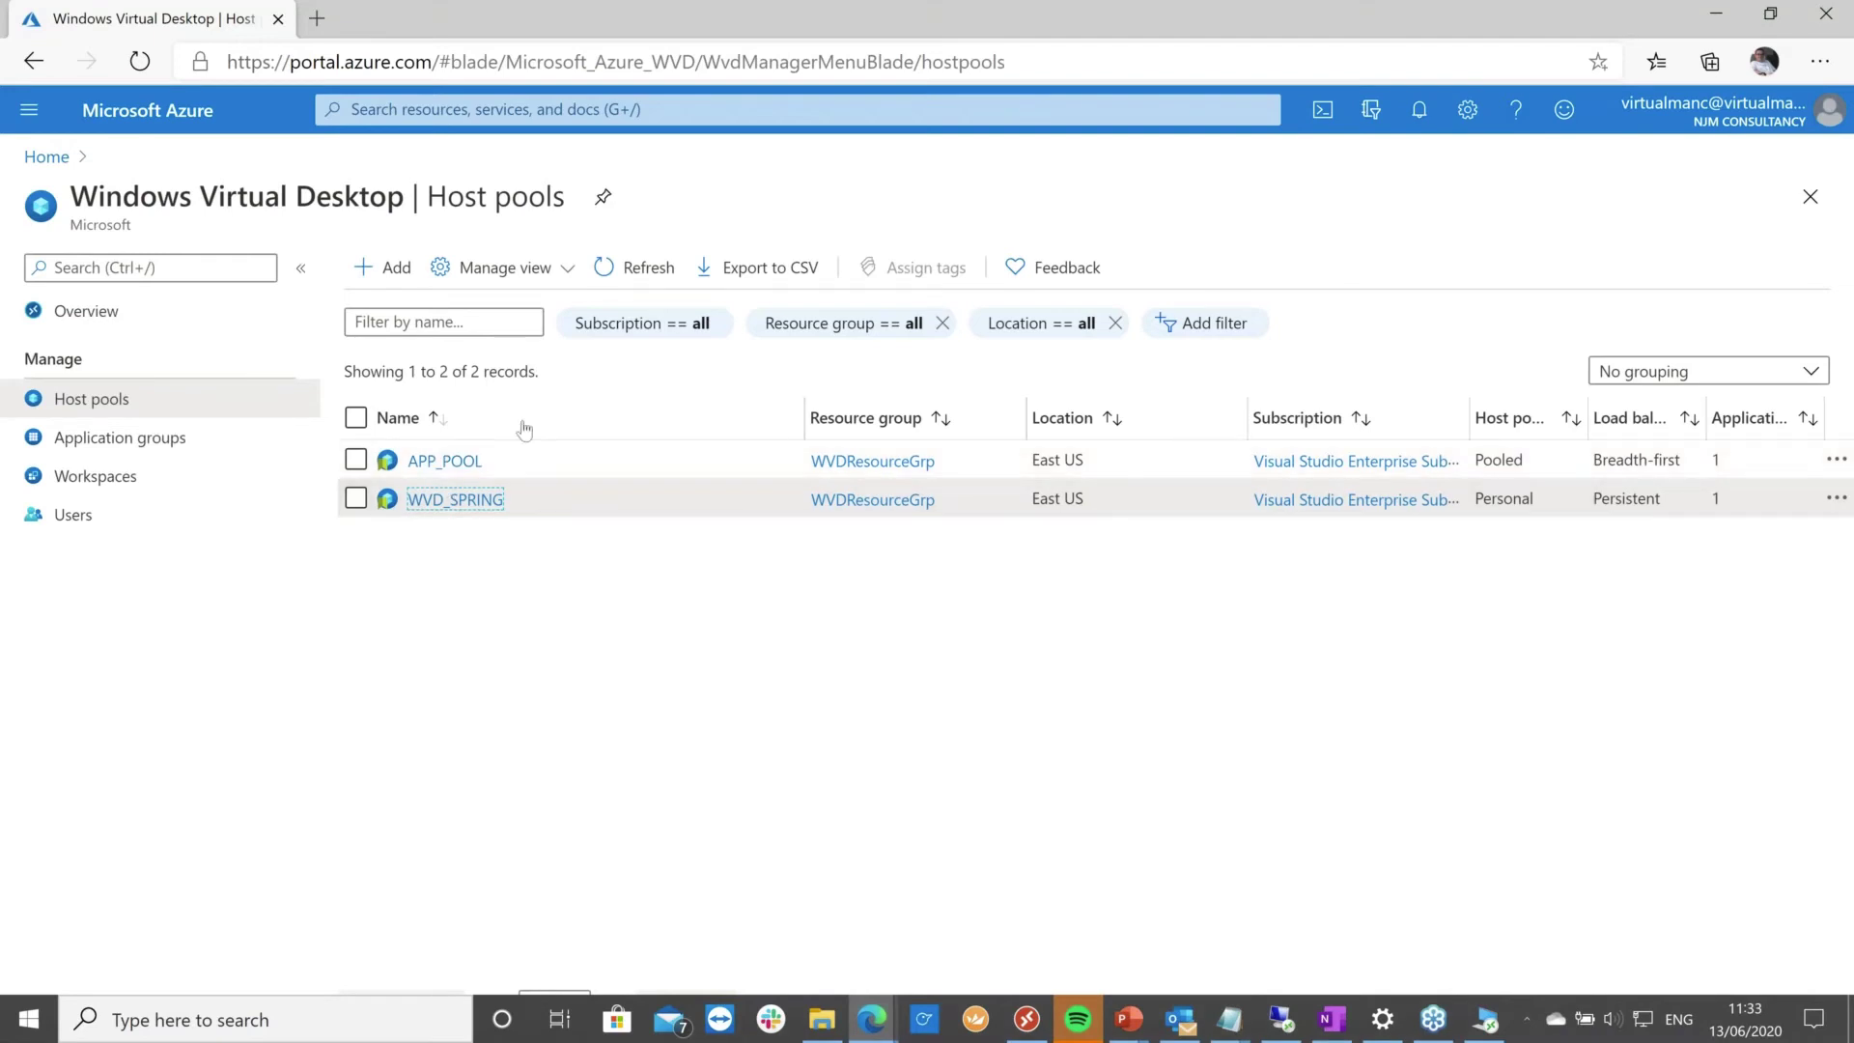
left_click(480, 501)
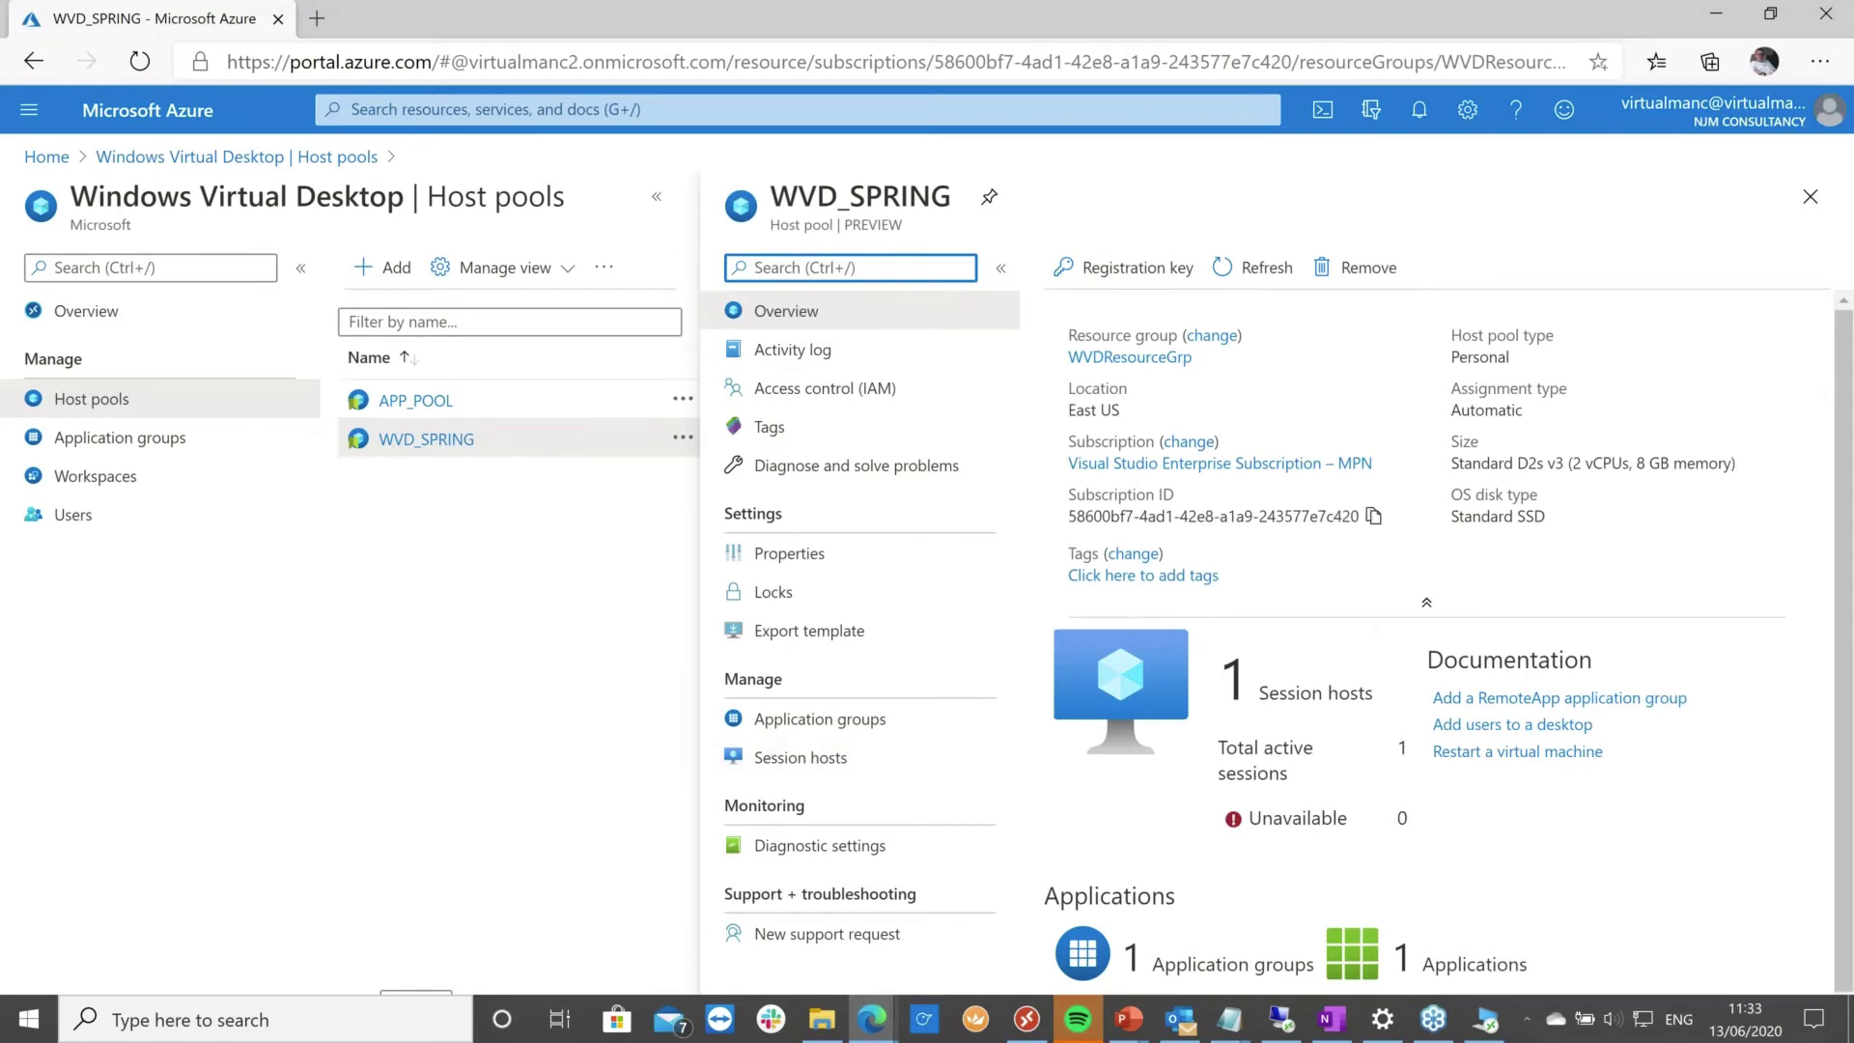
left_click(789, 759)
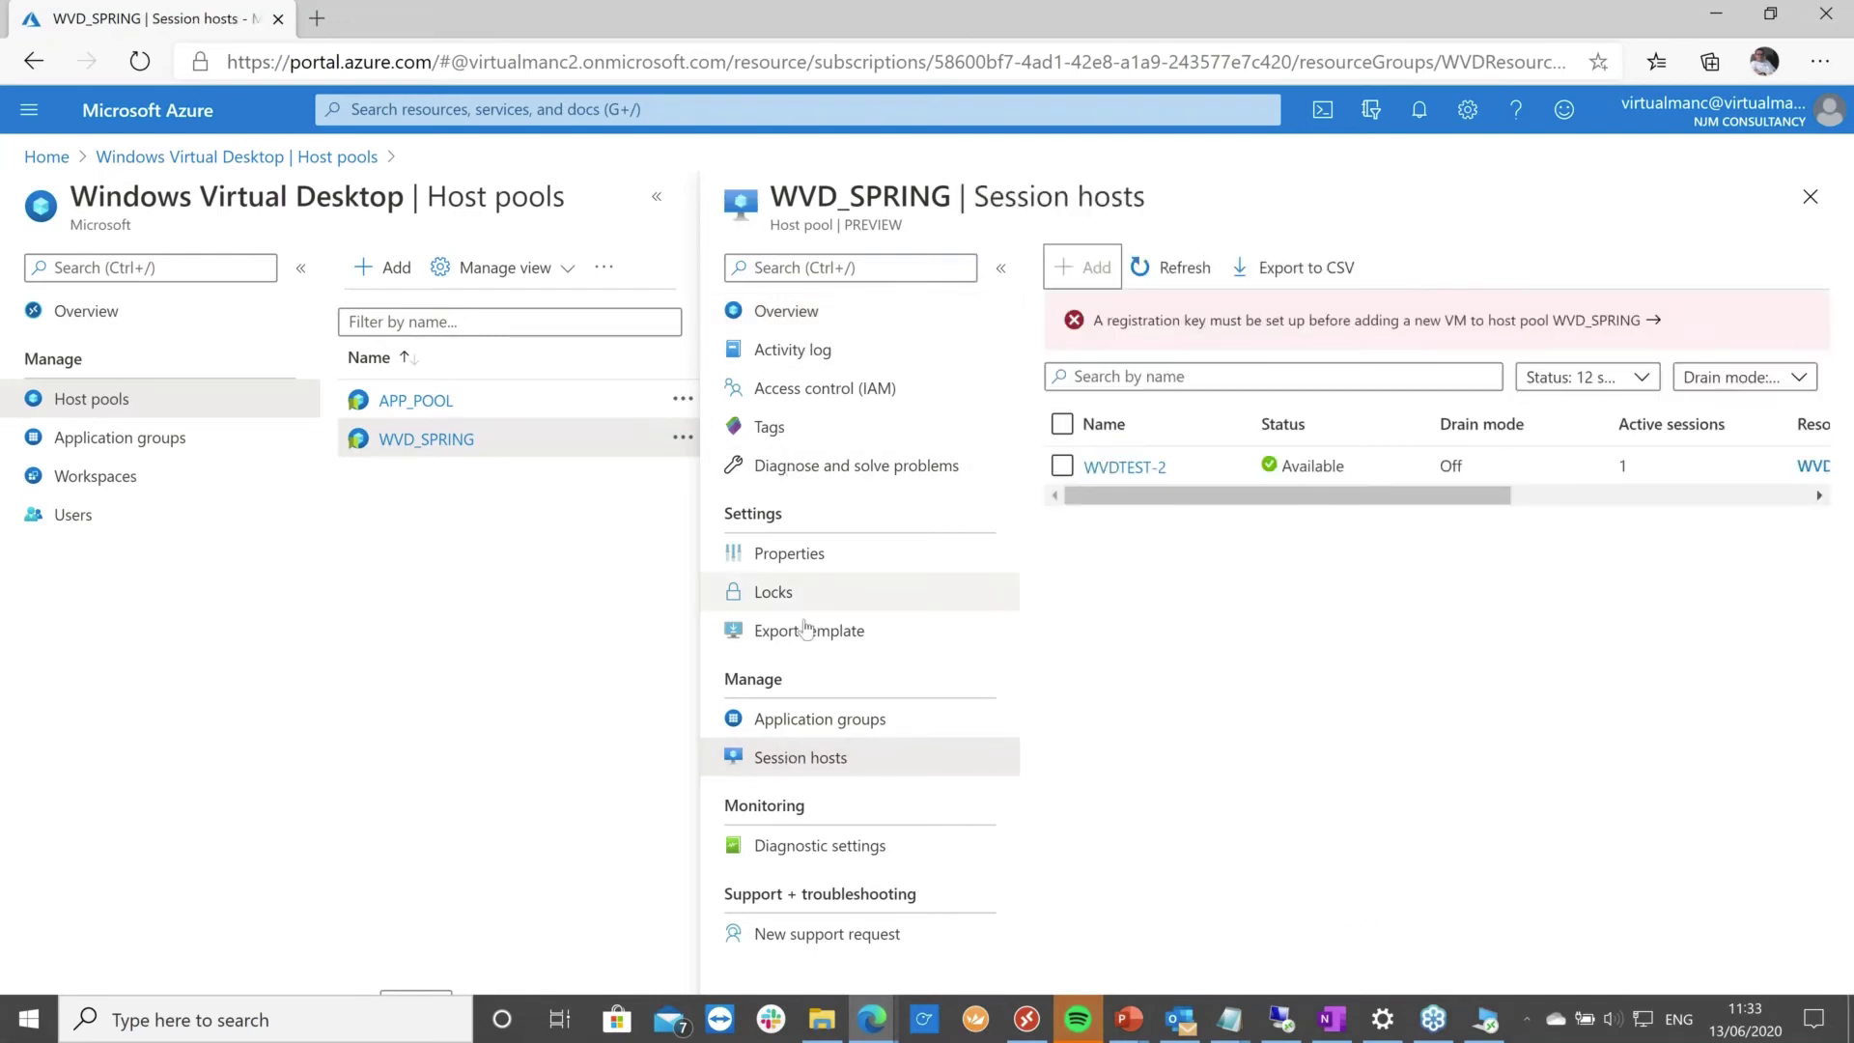
Start generating a new registration key from the WVD_SPRING overview, with 06/13/2020 as its expiration date.
left_click(801, 312)
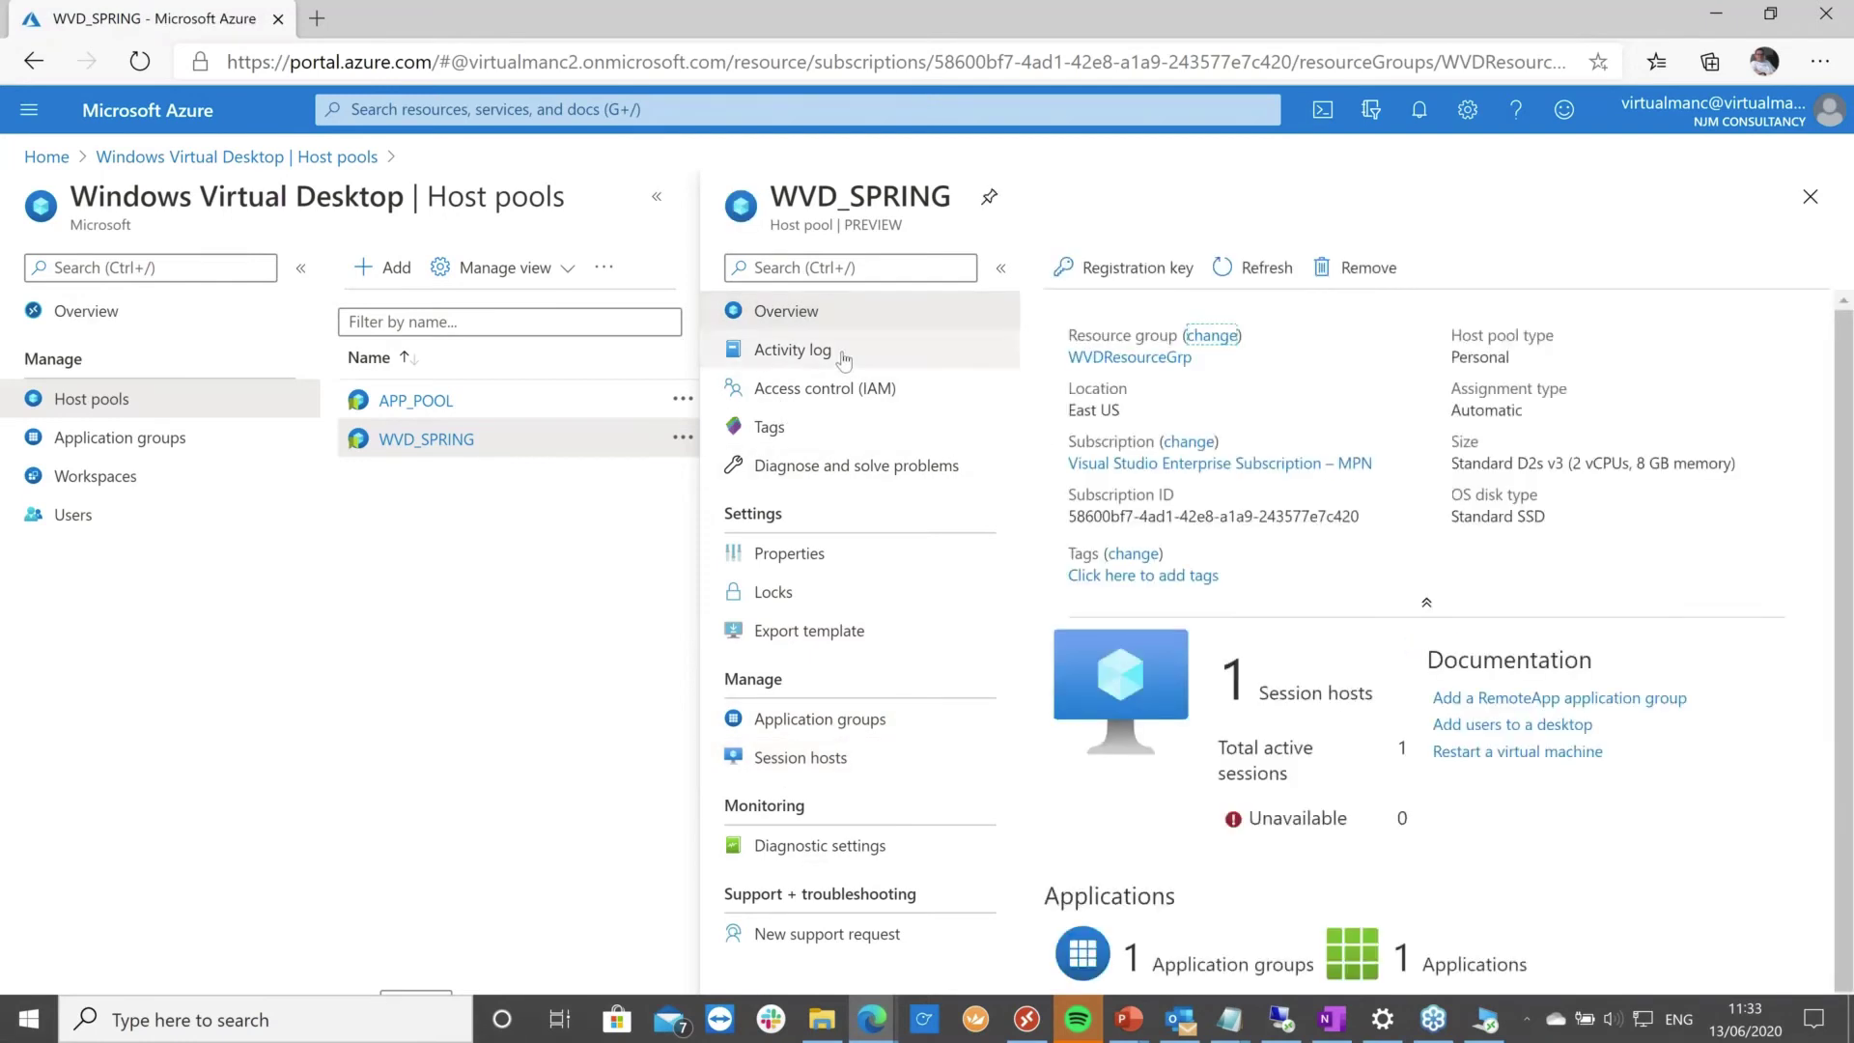
key("shift+Tab")
key("Return")
left_click(1218, 243)
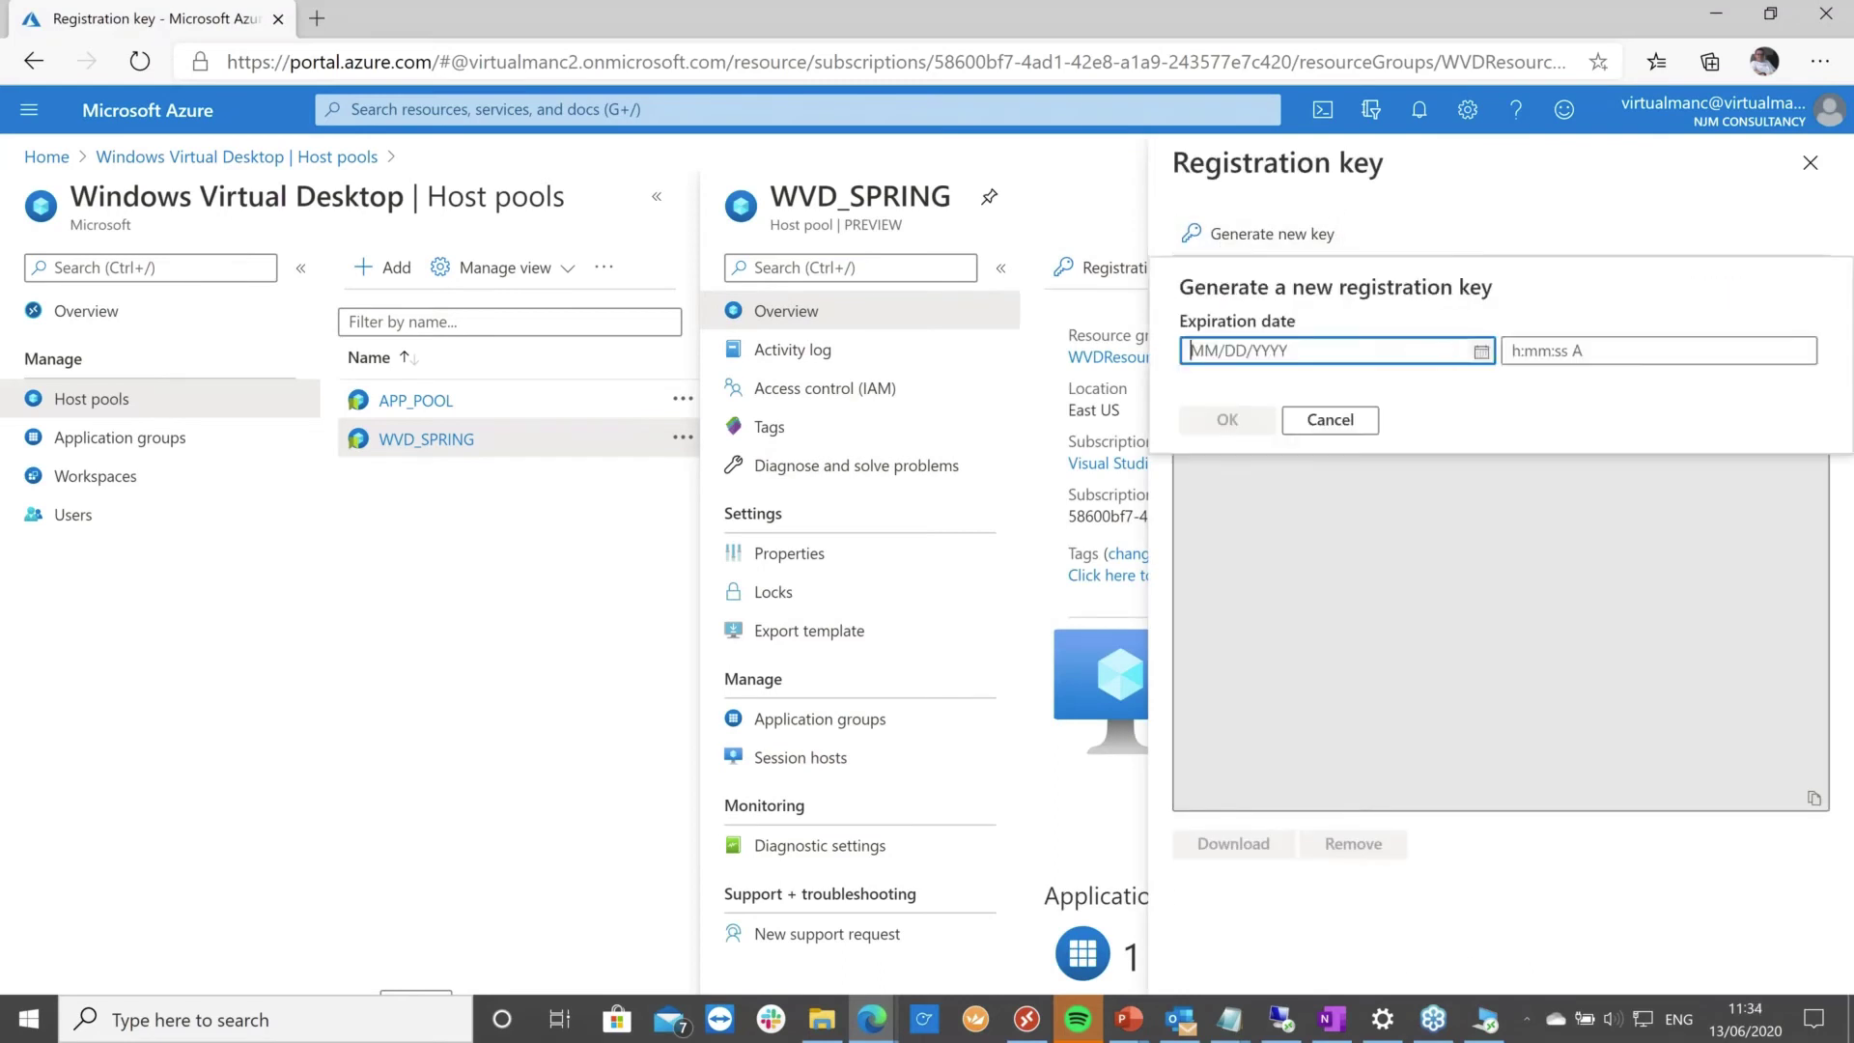
key("alt+Down")
key("Return")
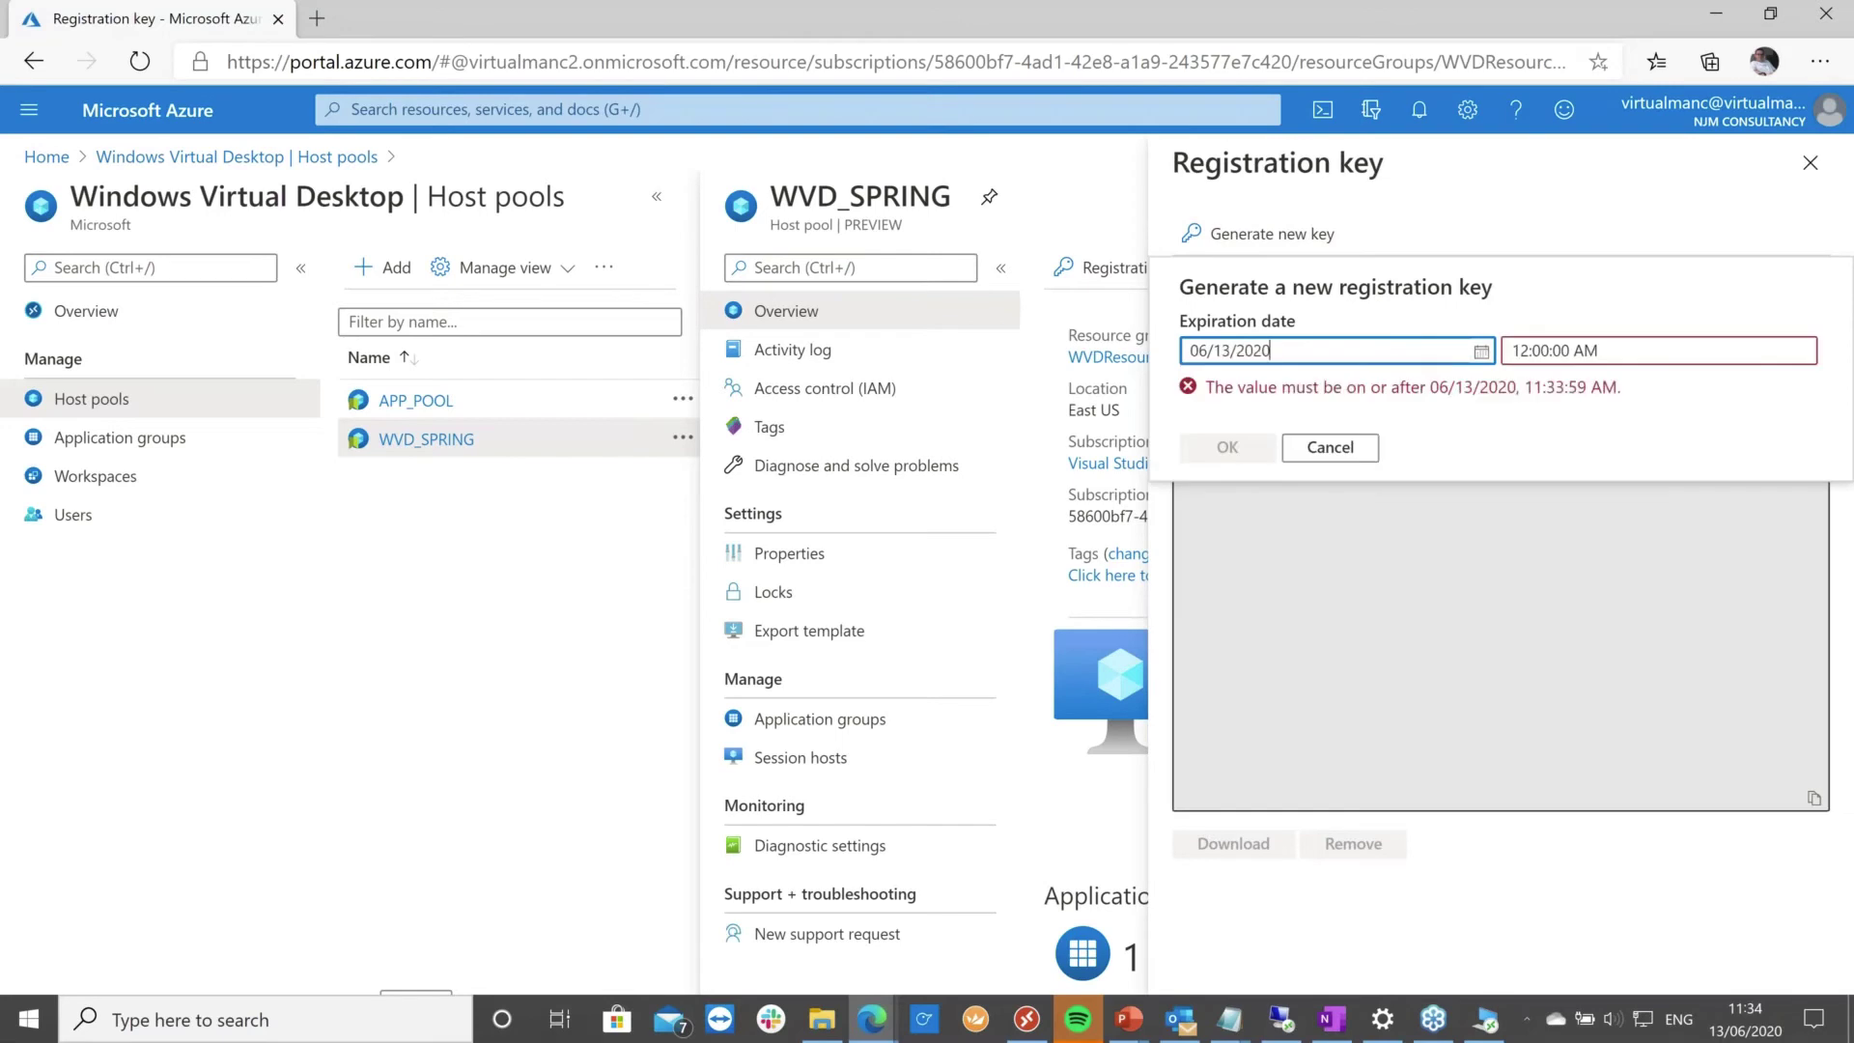
Try to set the registration key's expiration time to 11:58.
left_click(1516, 357)
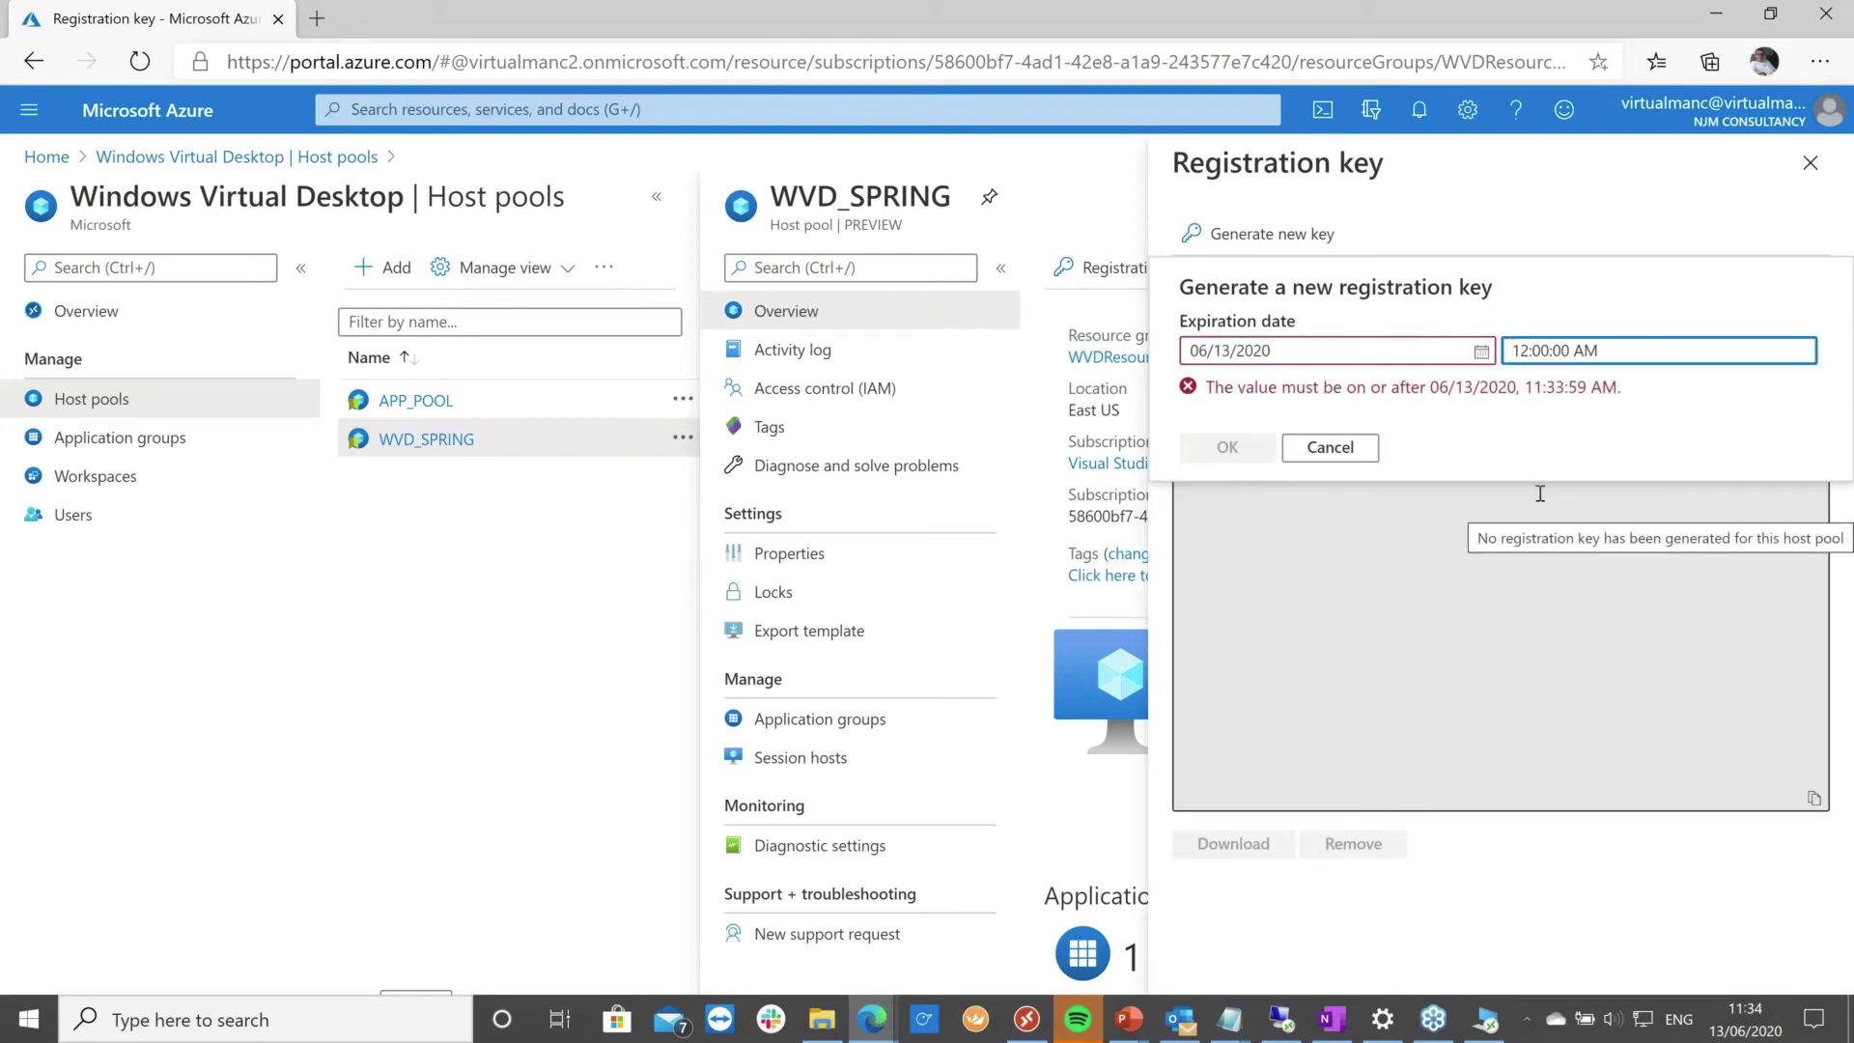
type("11")
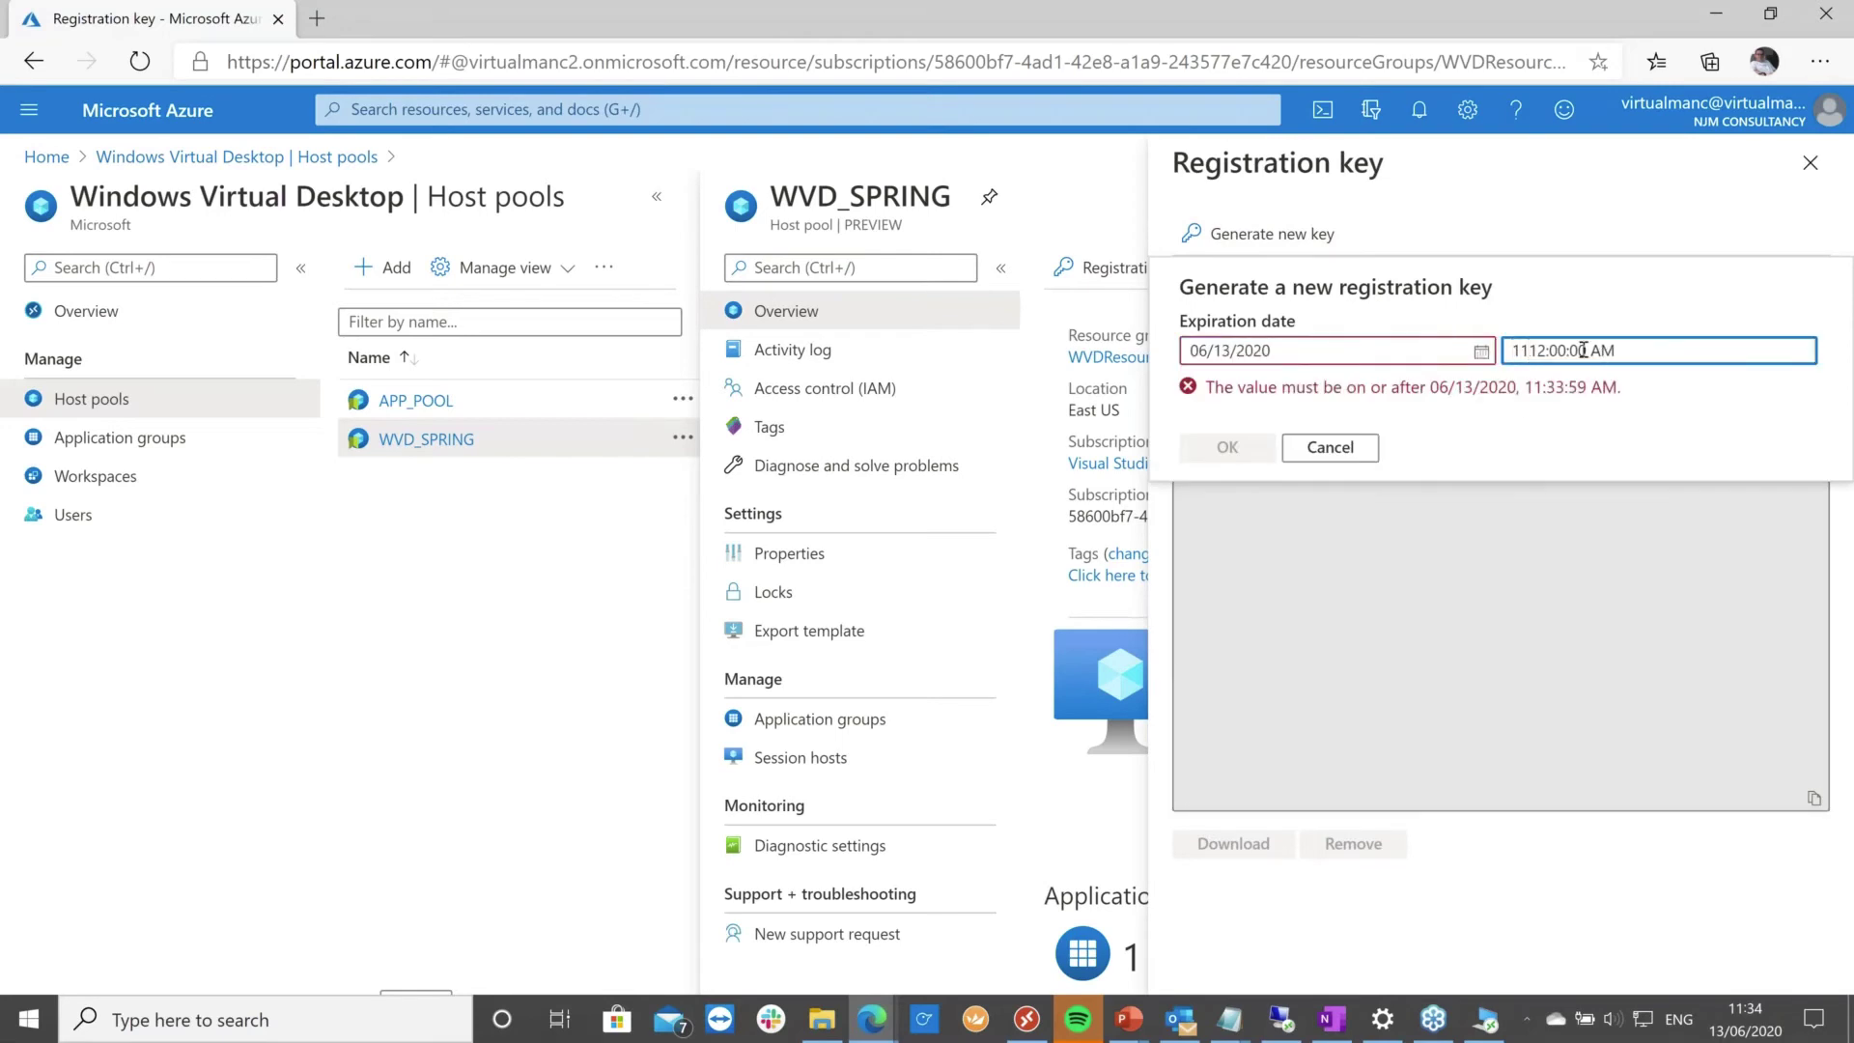
left_click_drag(1622, 348, 1437, 364)
type("11")
type(":58")
key("Tab")
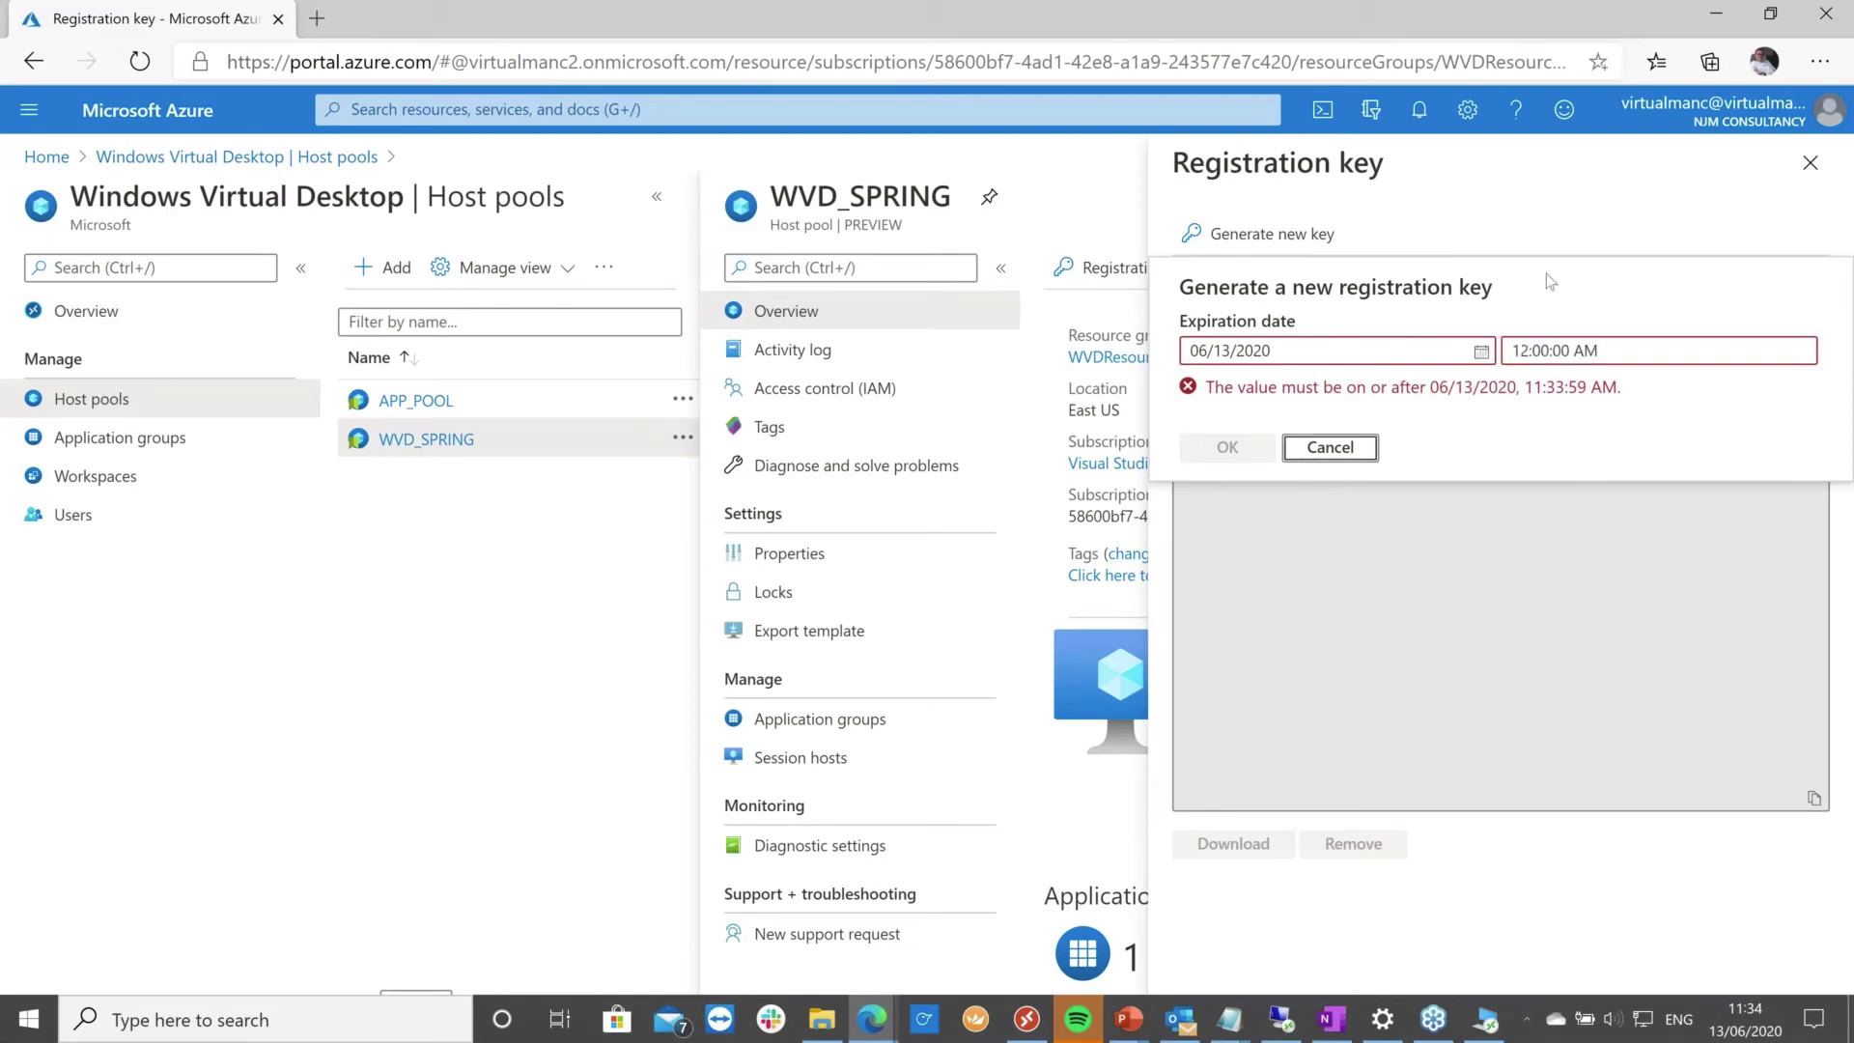
Set the registration key's expiration time to 11:45:00 AM and generate the key.
left_click(1521, 351)
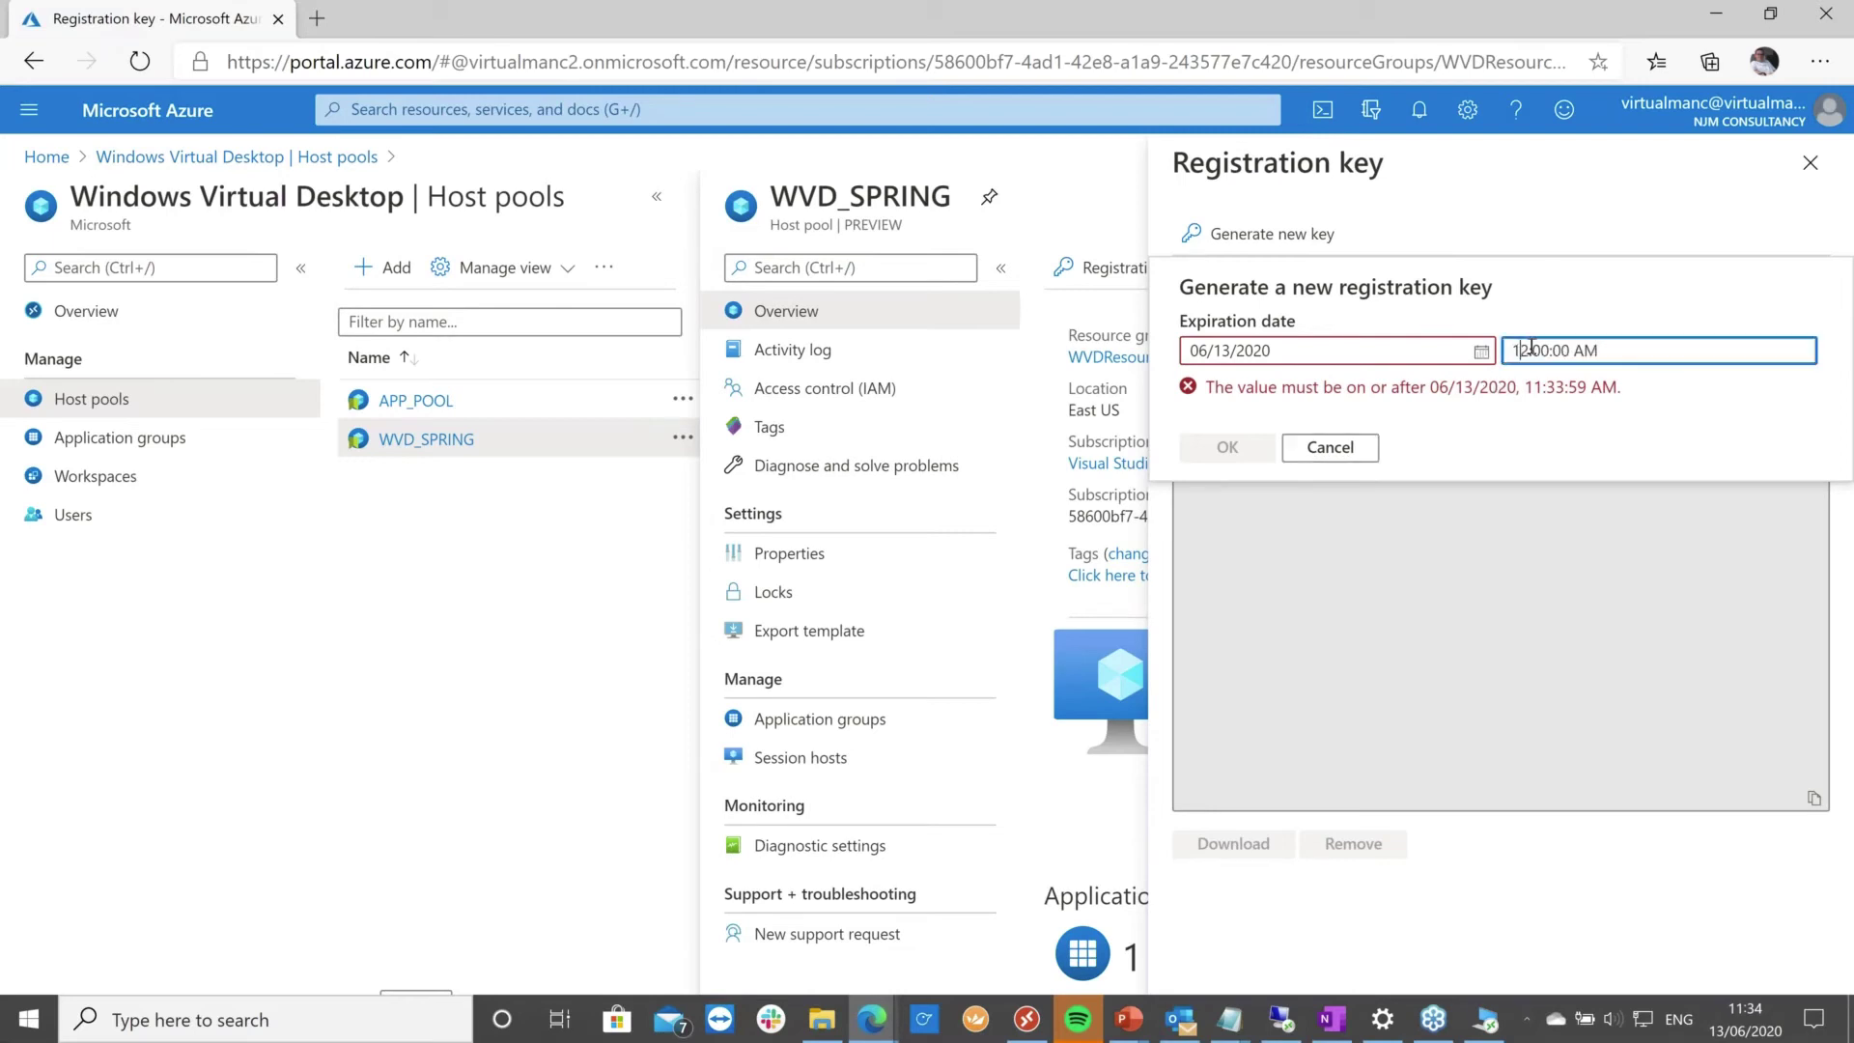
key("BackSpace")
type("1")
key("Delete")
key("Delete")
type("45")
key("Tab")
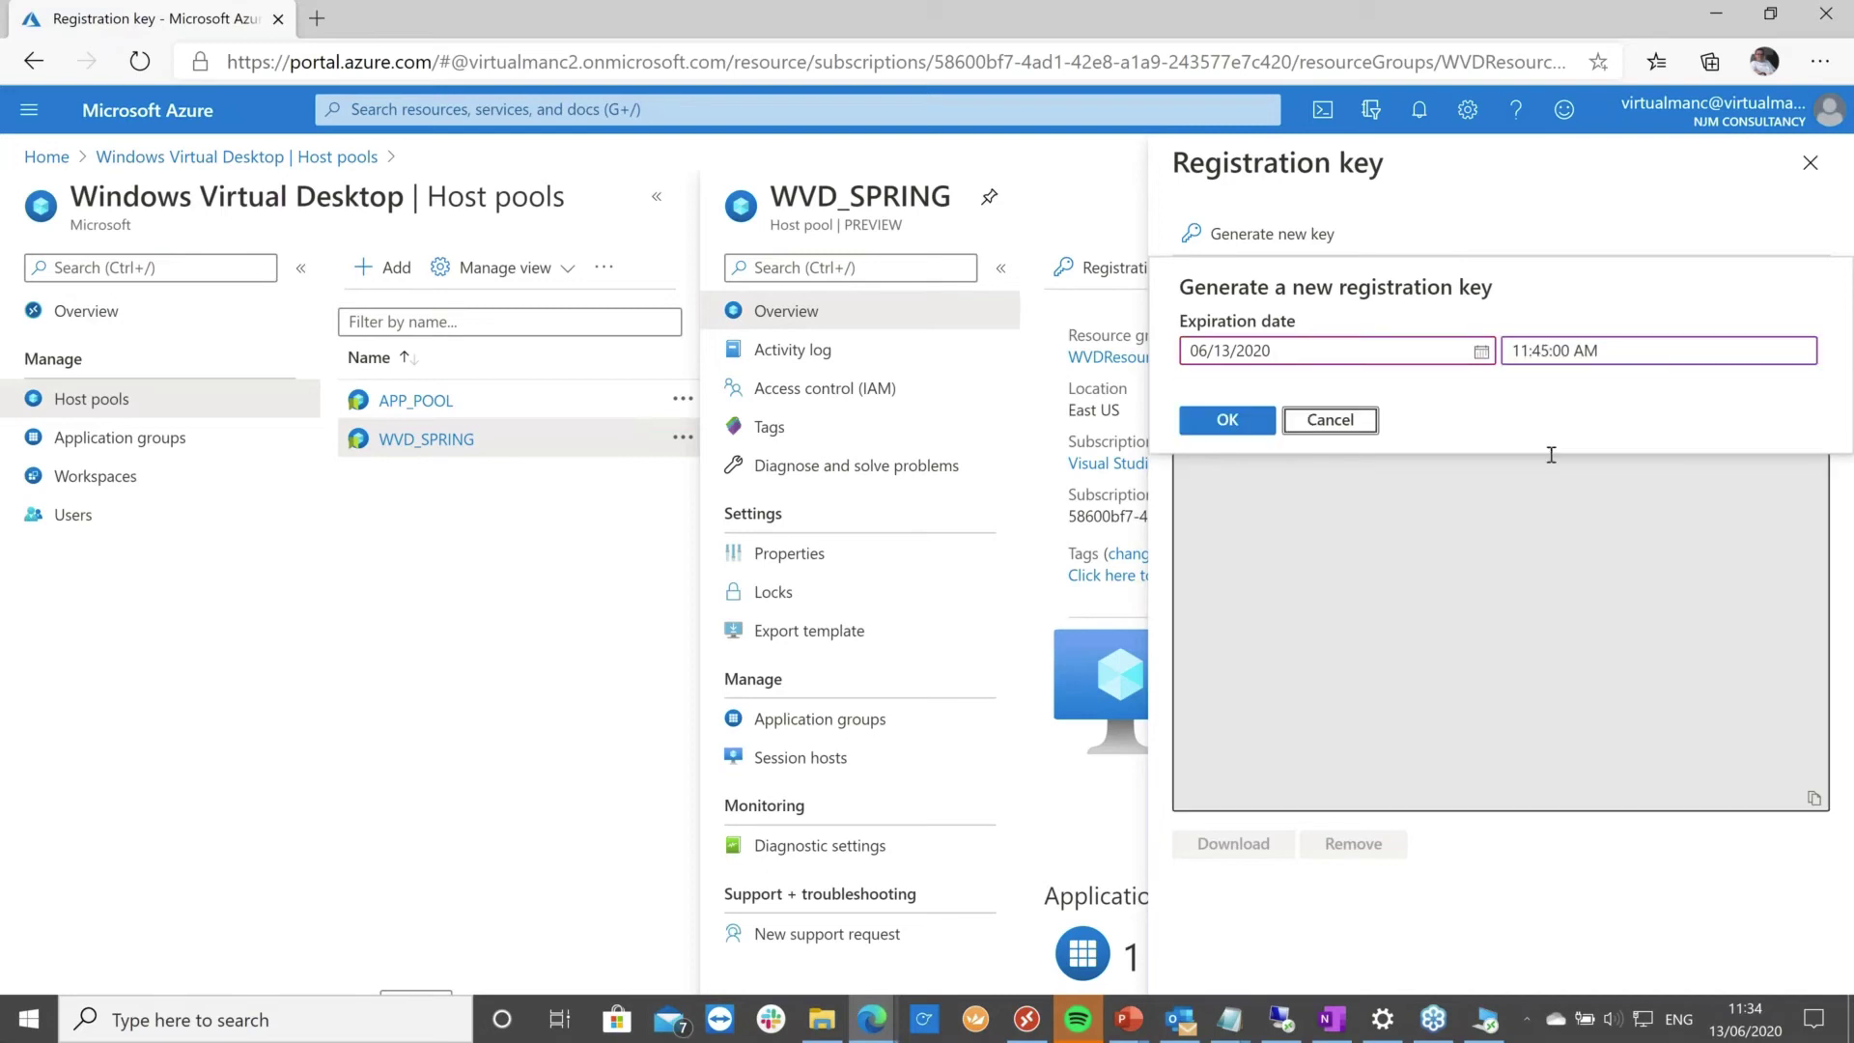
left_click(1227, 419)
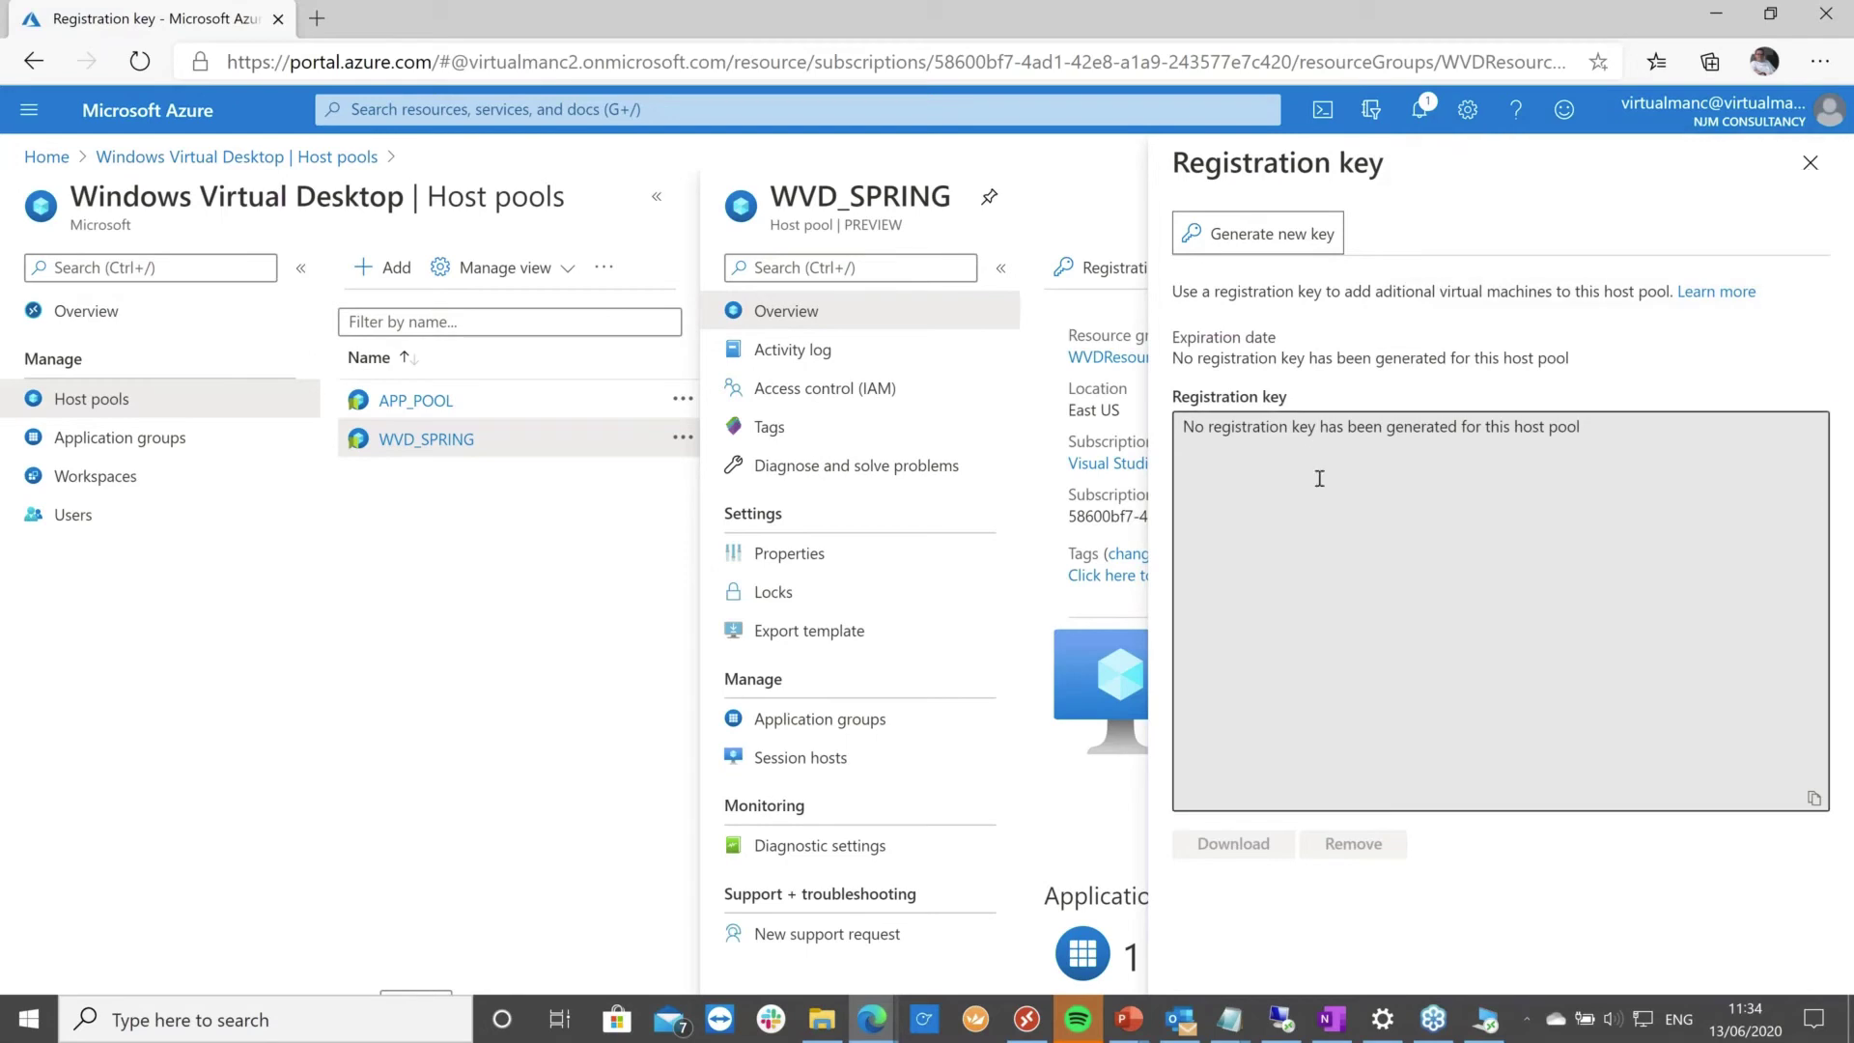
Check the registration key field, the portal notifications and the activity log for the key's creation.
left_click(1312, 442)
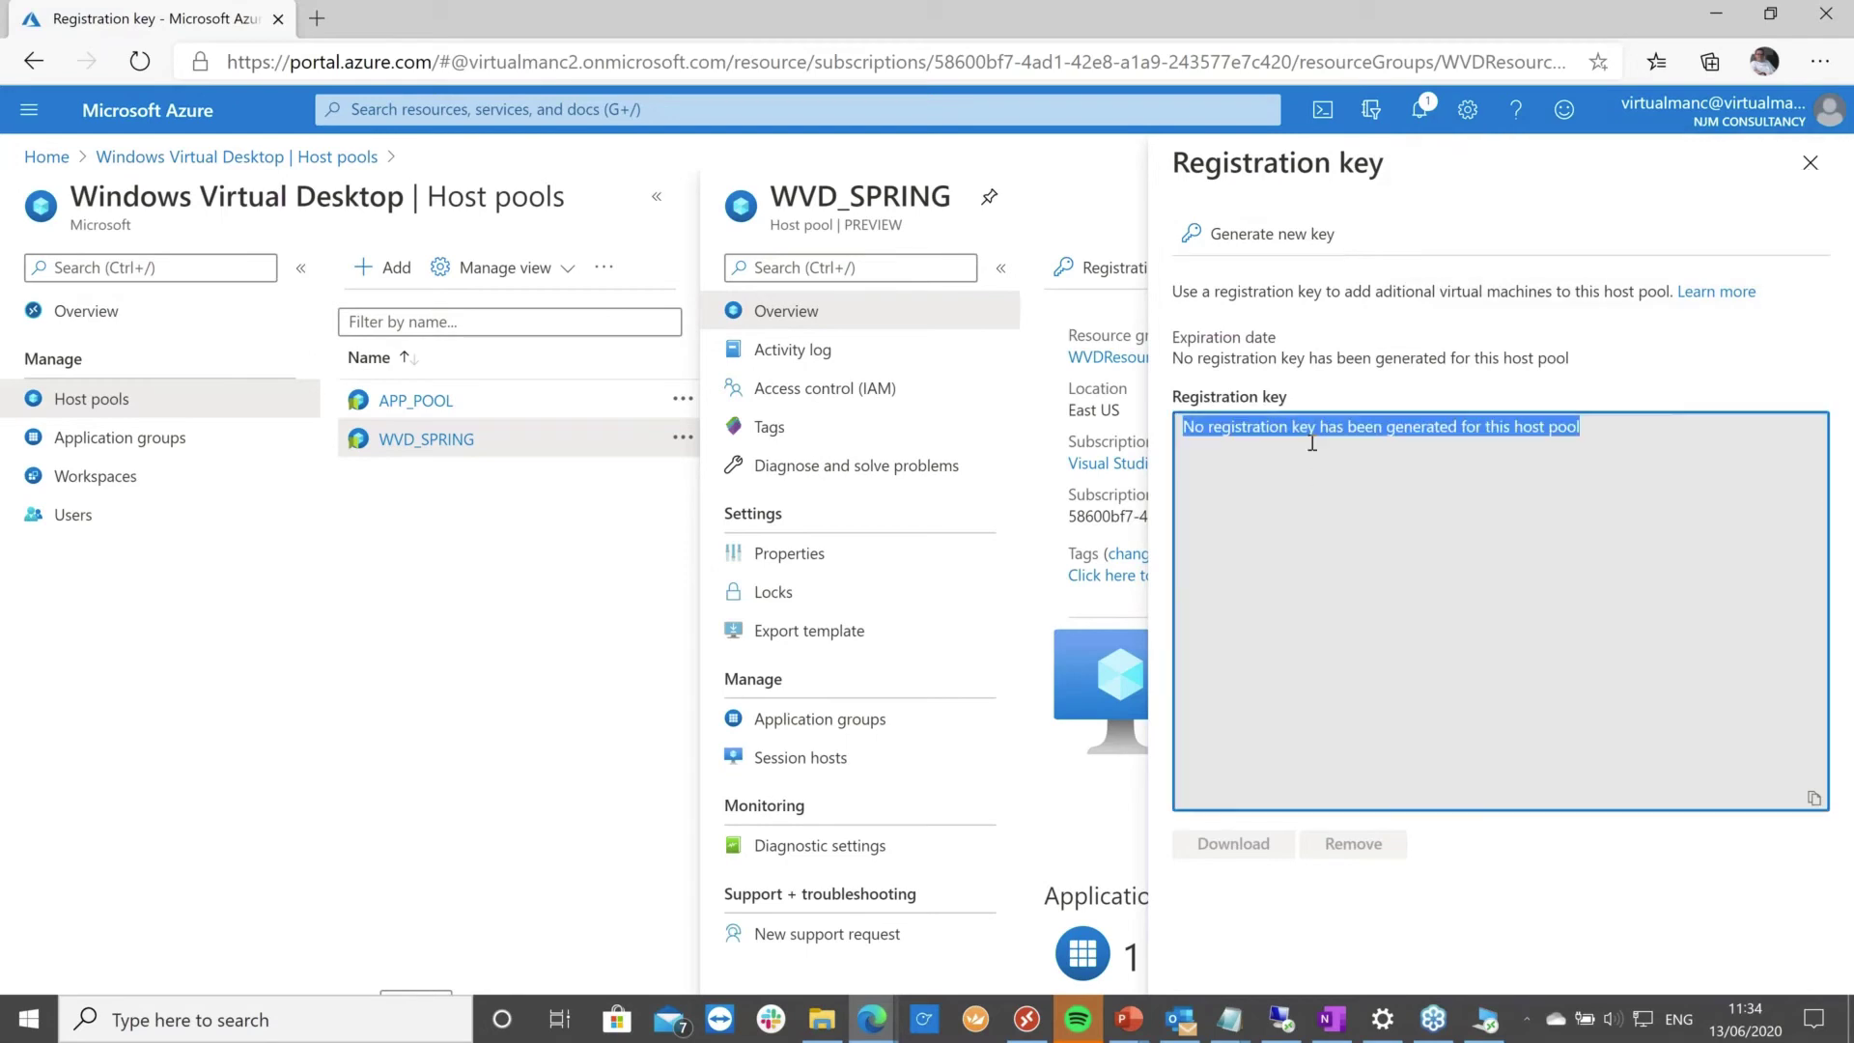
left_click(1433, 147)
left_click(1419, 109)
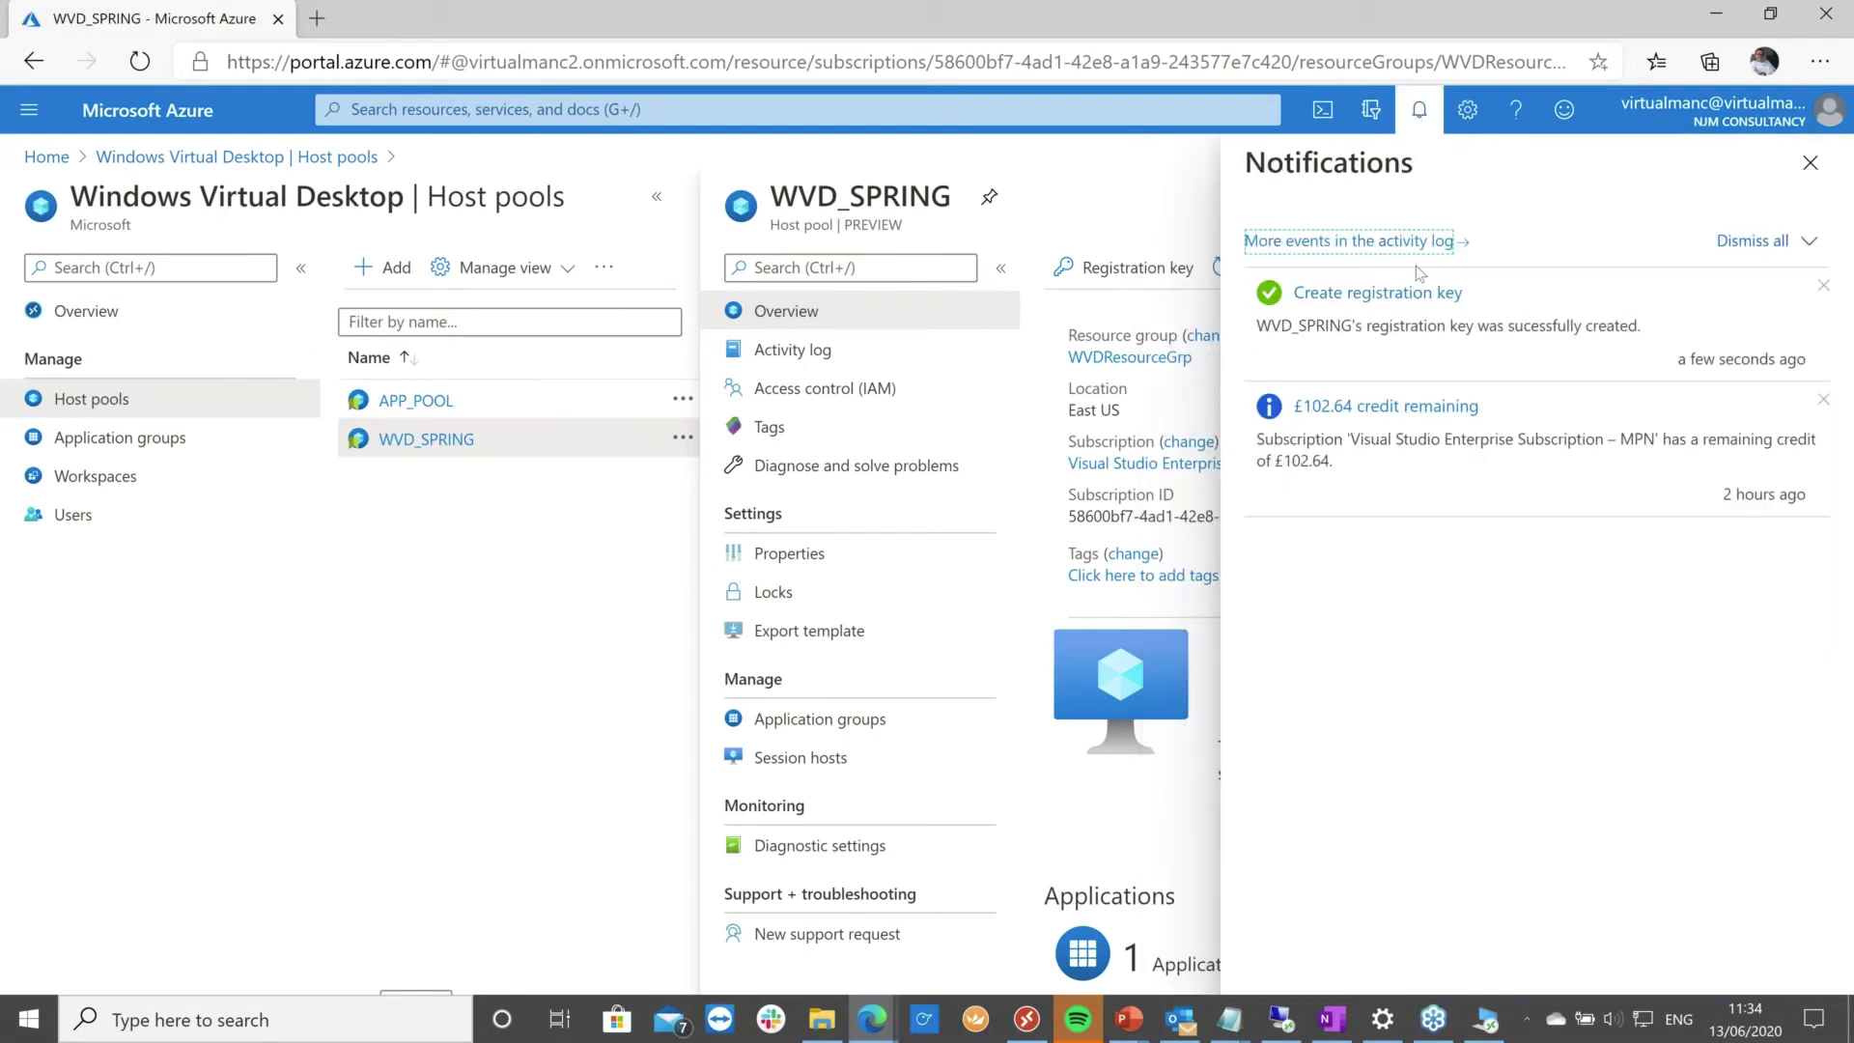
left_click(1400, 238)
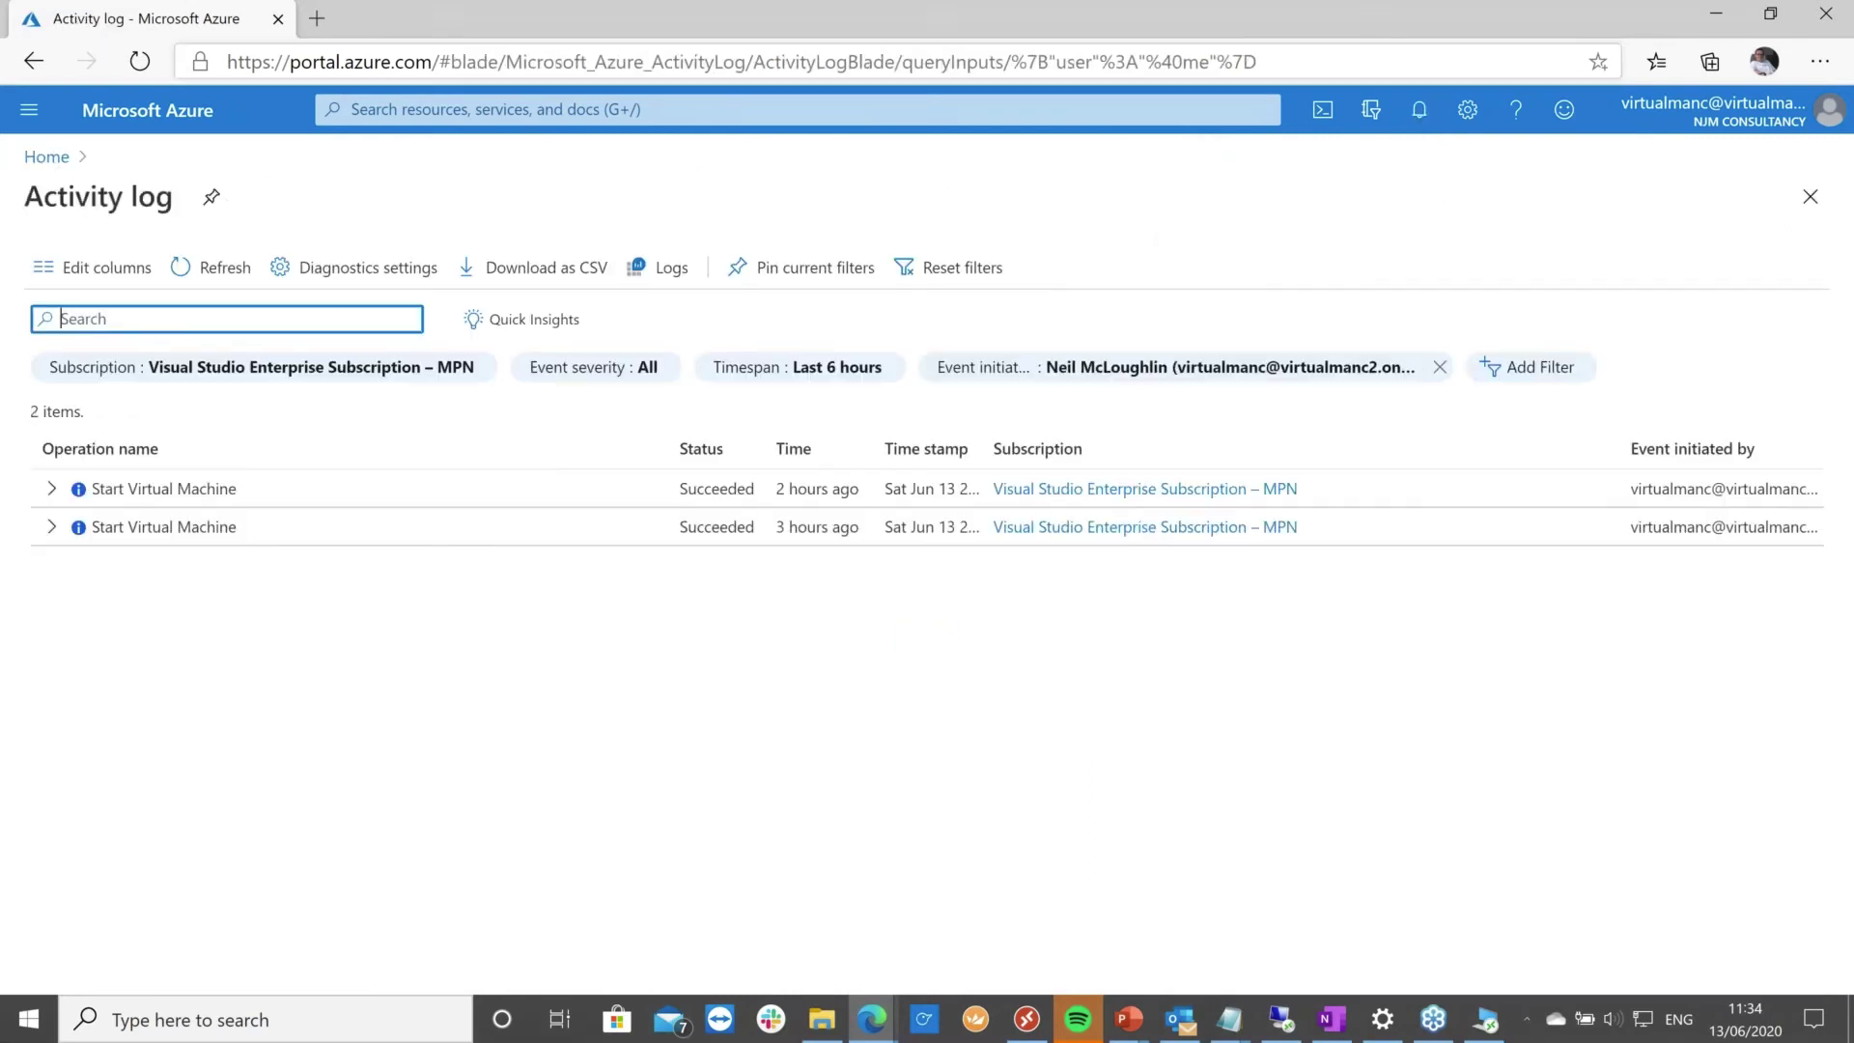
Go back through Windows Virtual Desktop to the WVD_SPRING session hosts and try again to add a session host.
left_click(46, 157)
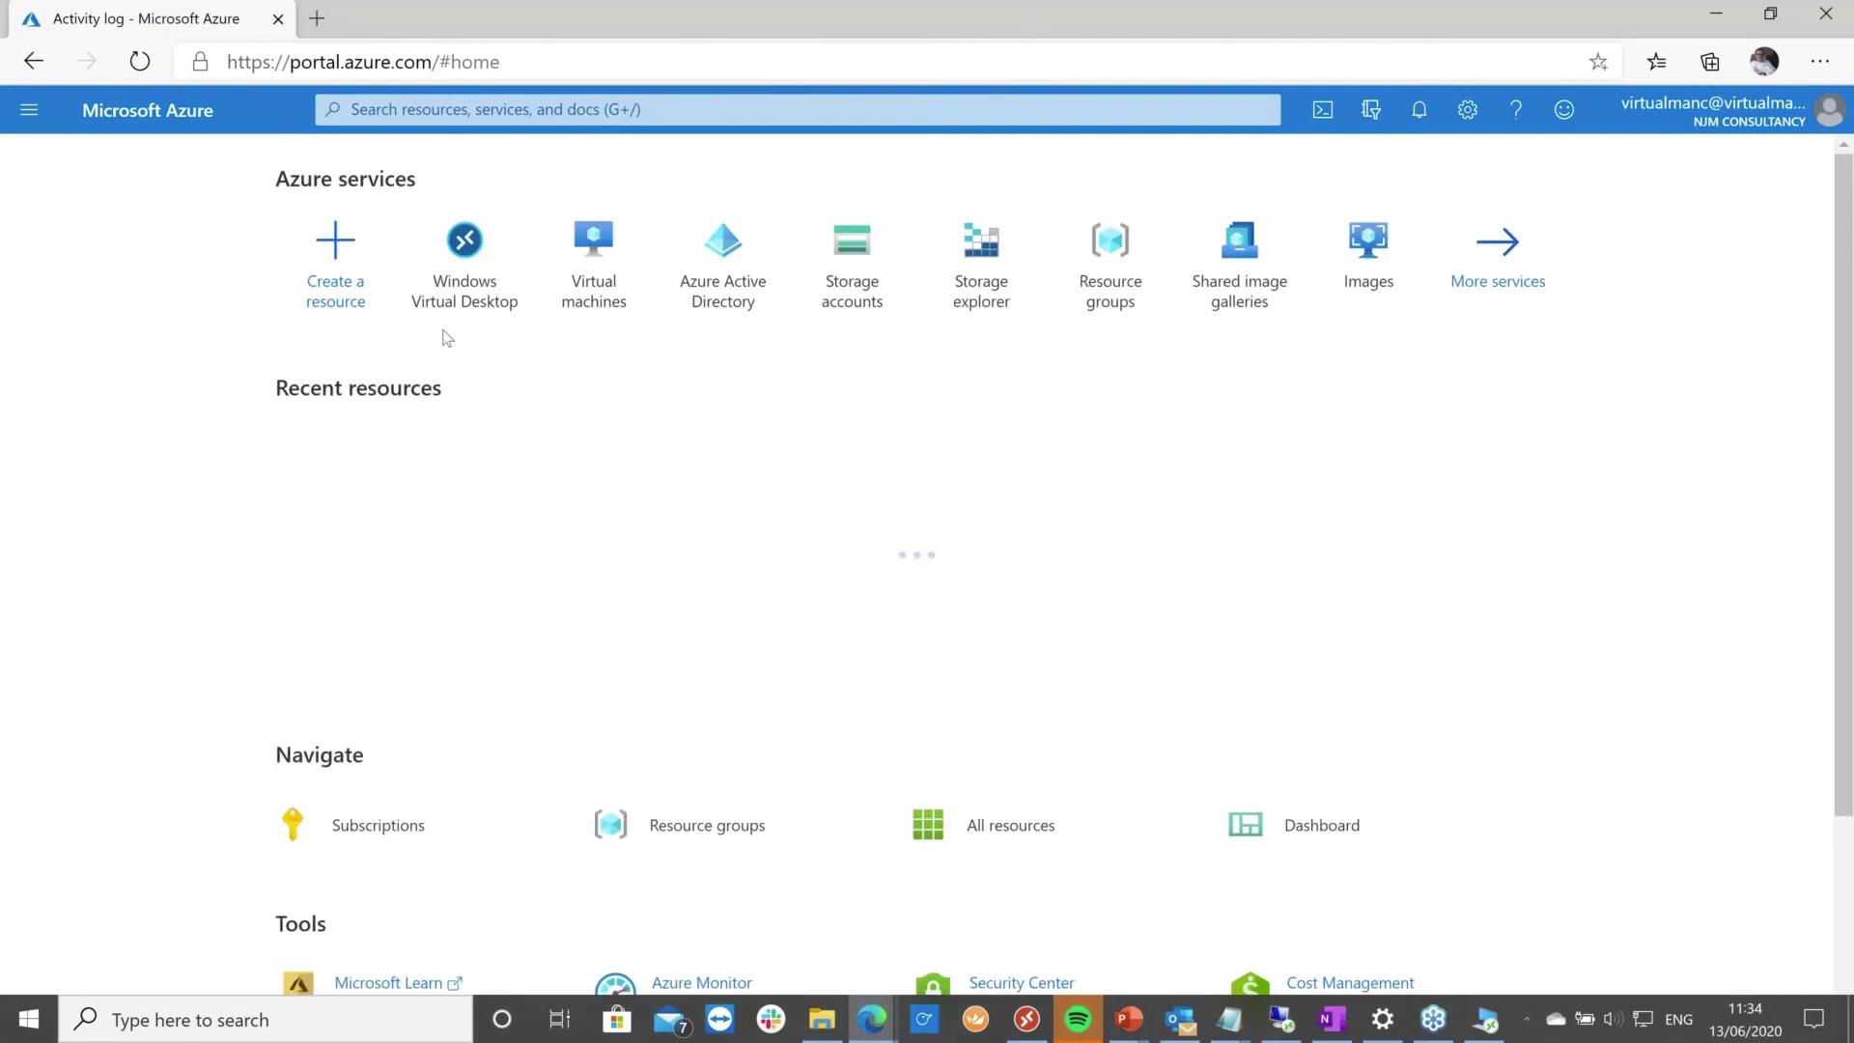
left_click(468, 271)
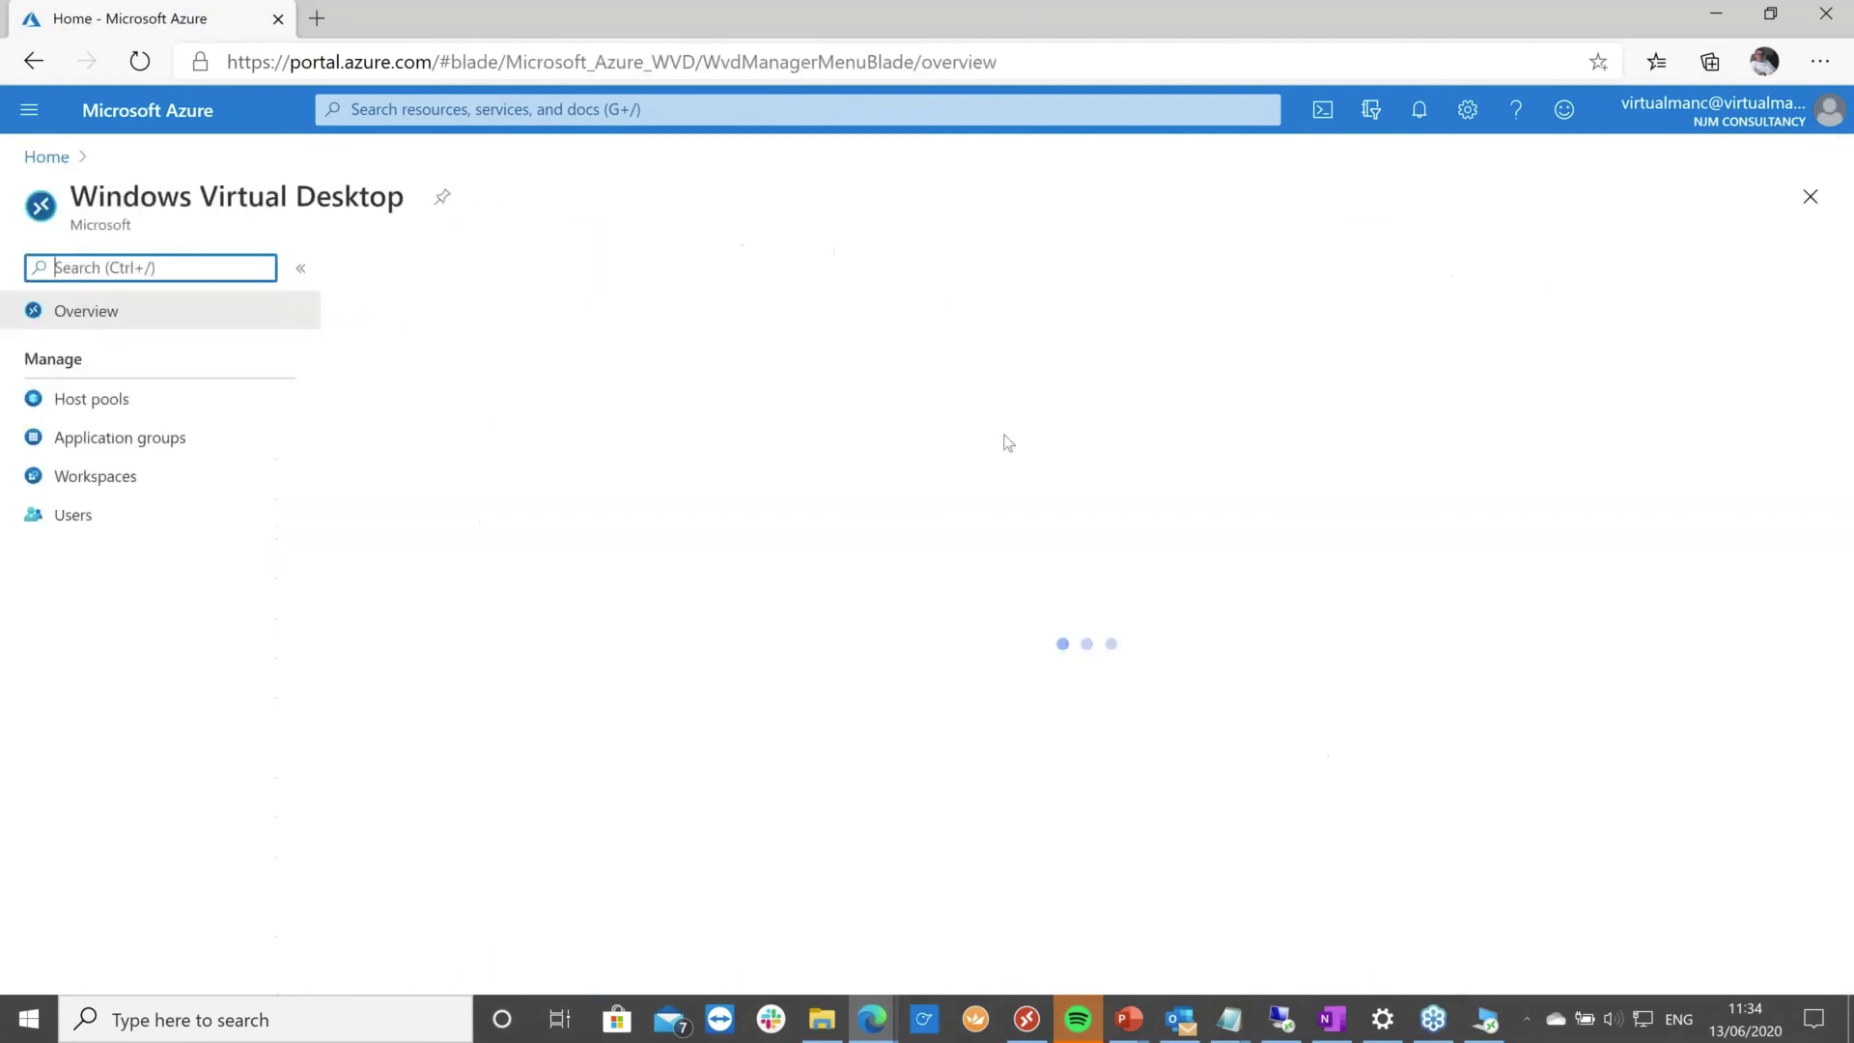
left_click(109, 405)
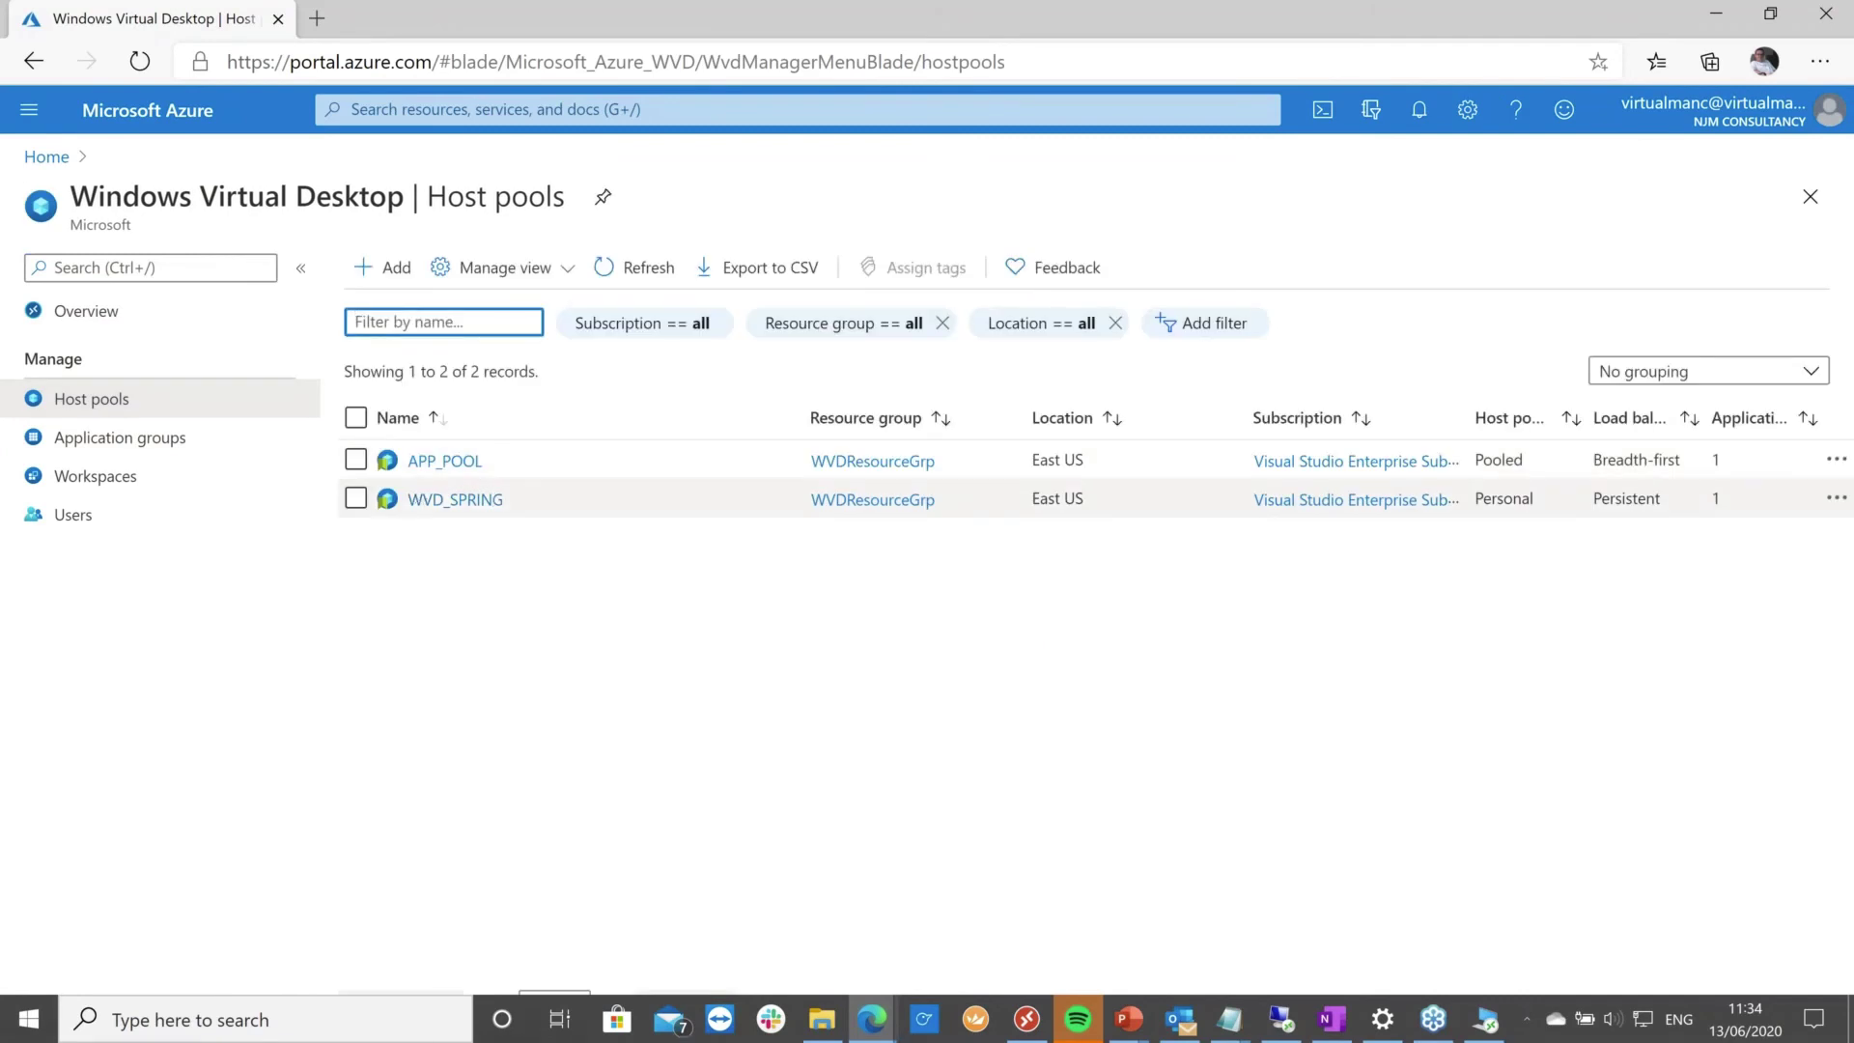
left_click(420, 502)
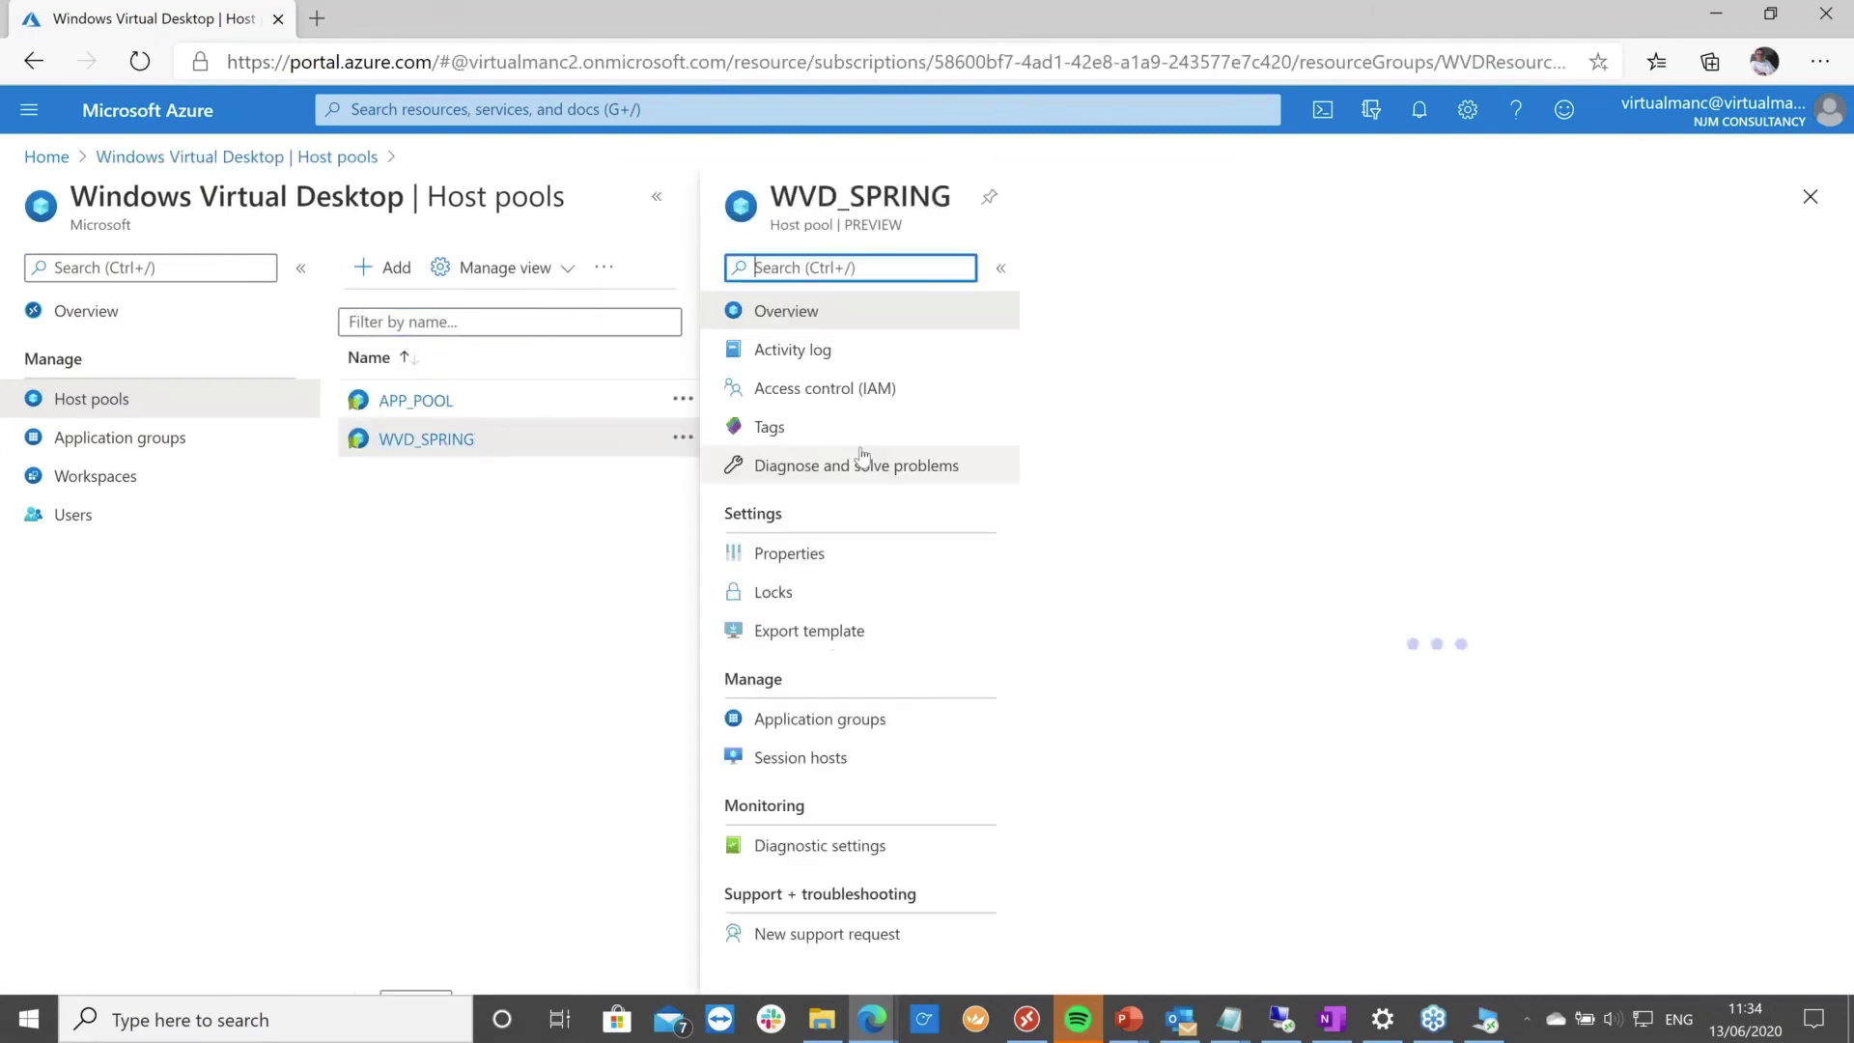
left_click(811, 756)
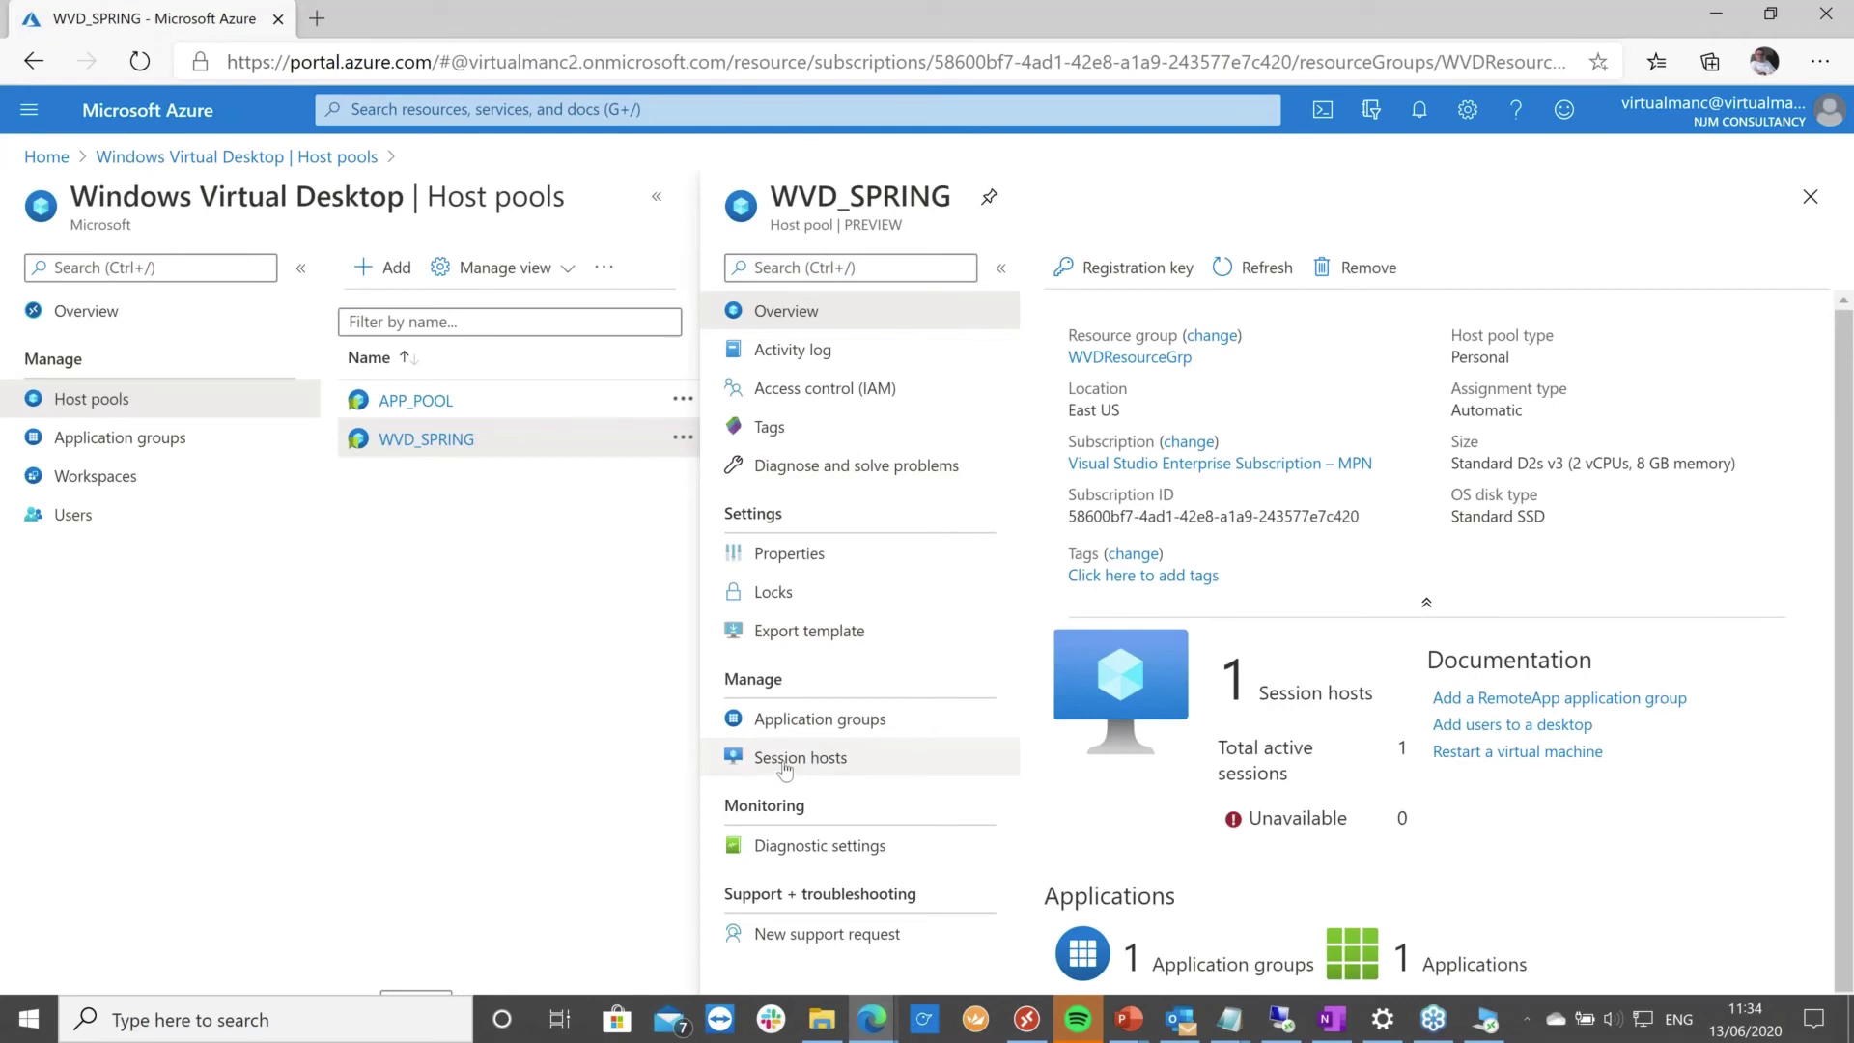
left_click(842, 758)
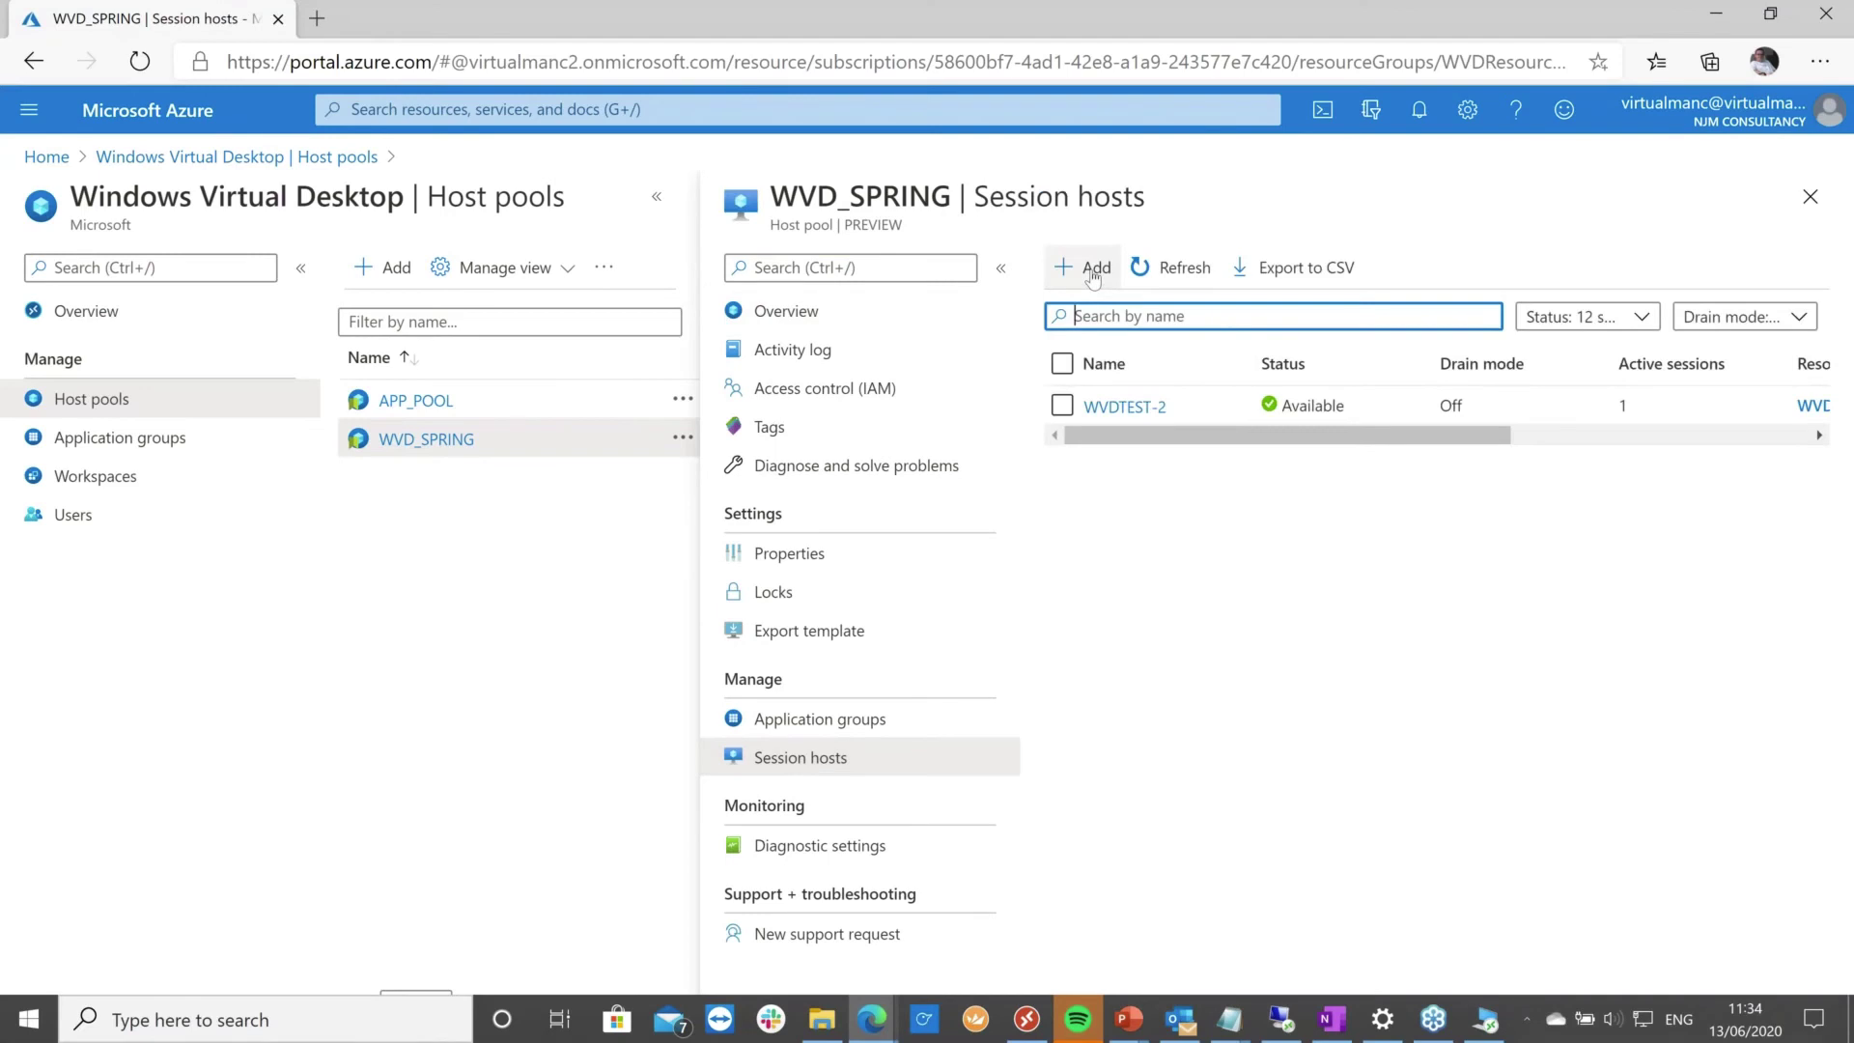
left_click(1092, 270)
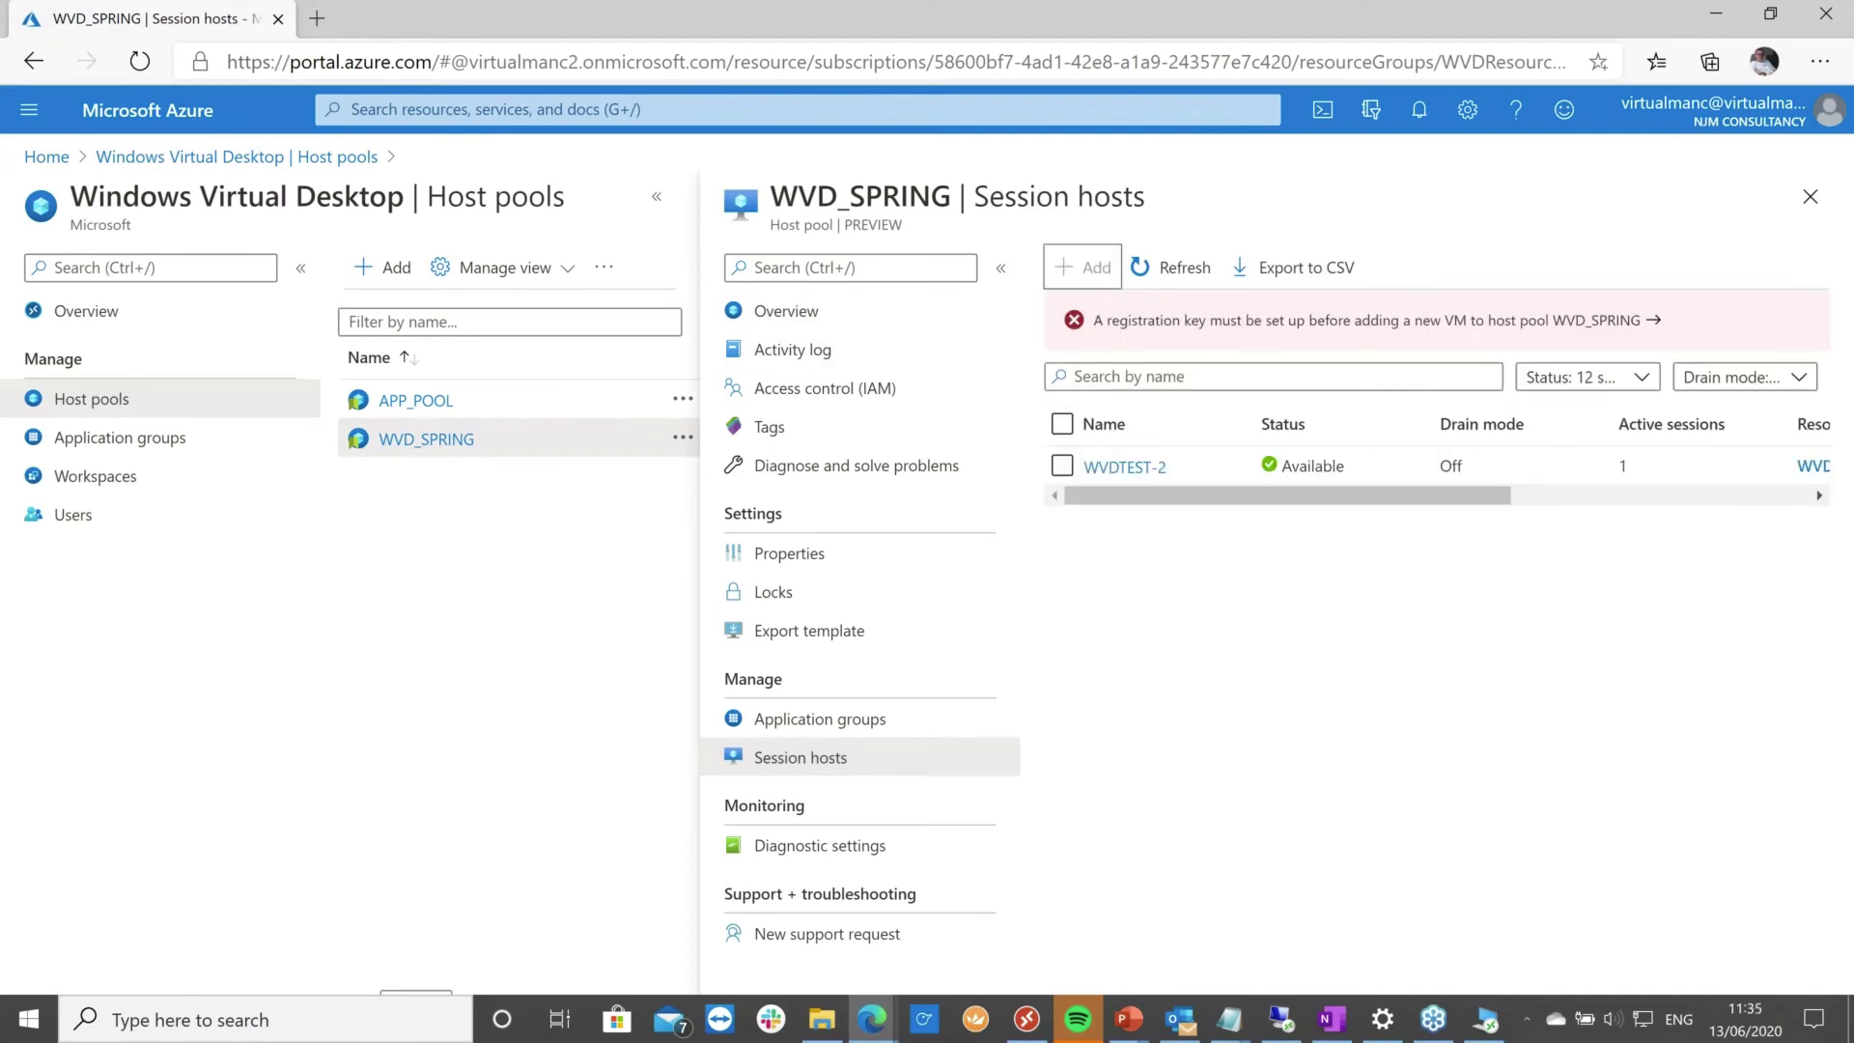
Generate a new registration key for WVD_SPRING that expires on 6/13/2020 at 1:00:00 PM.
left_click(1191, 323)
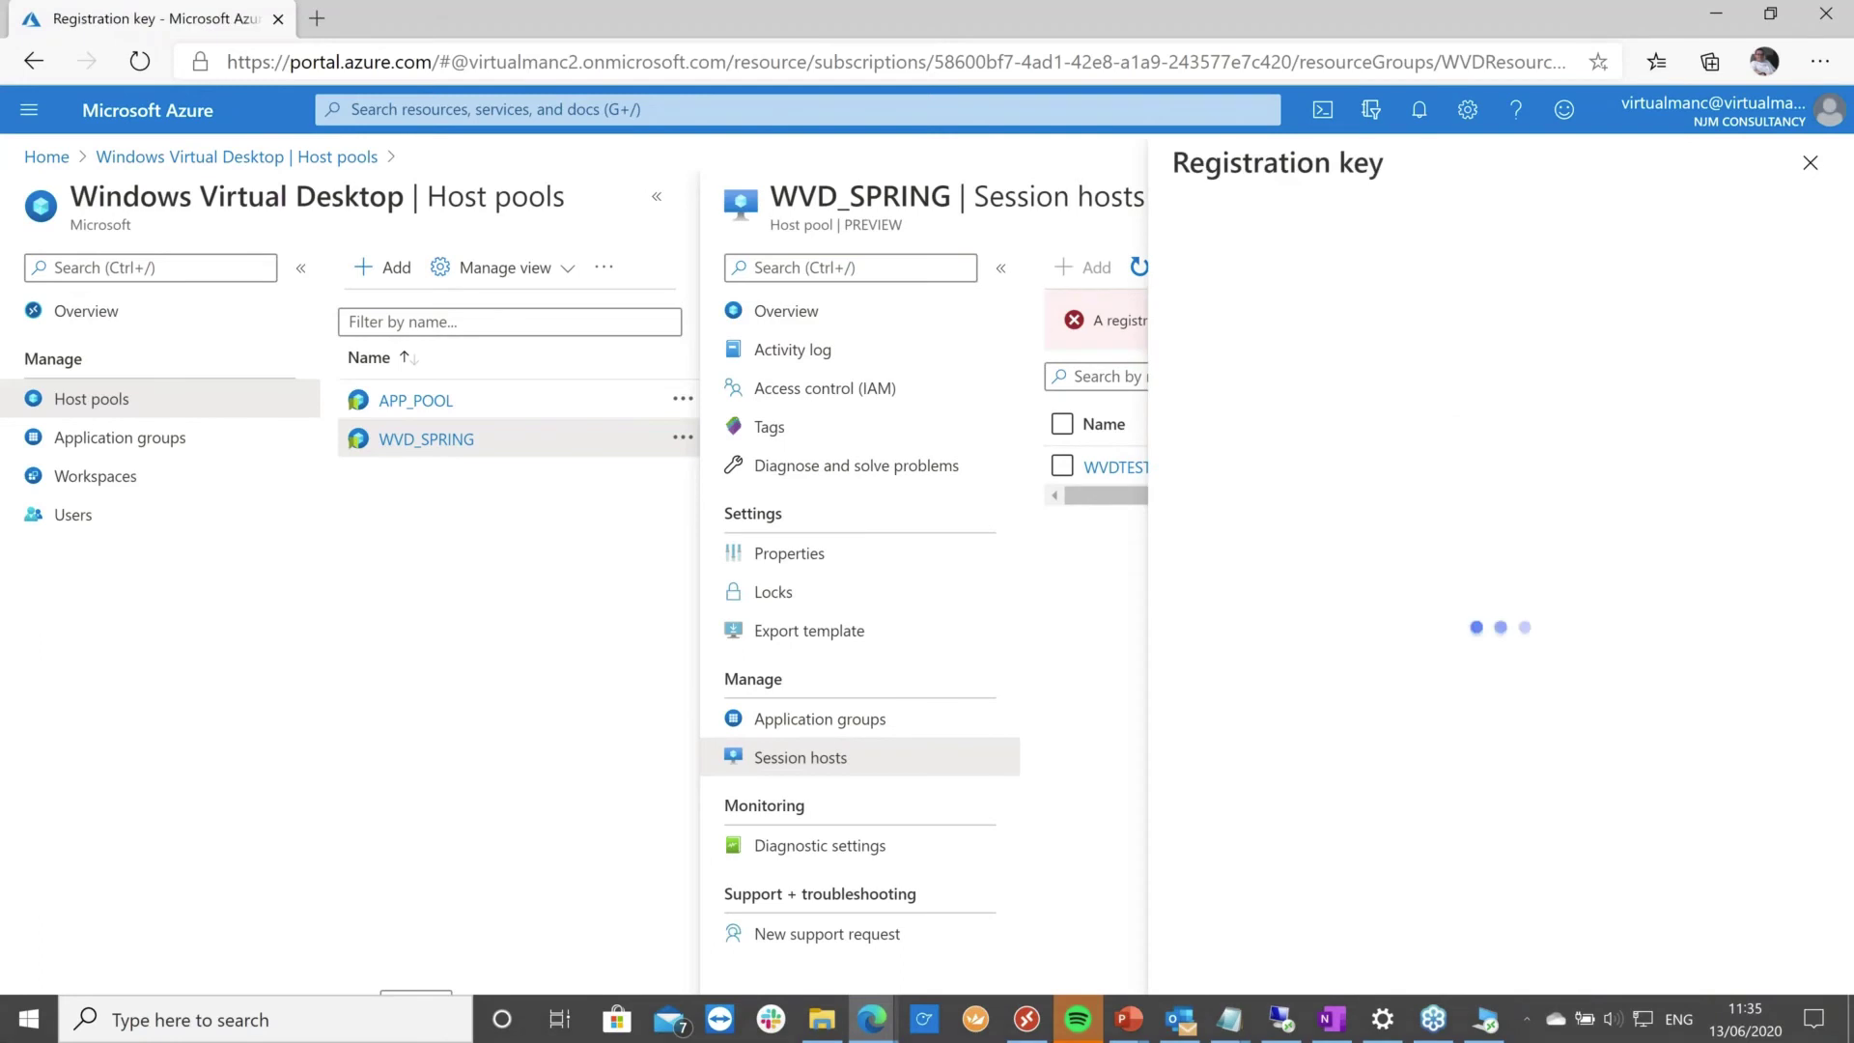
left_click(1295, 237)
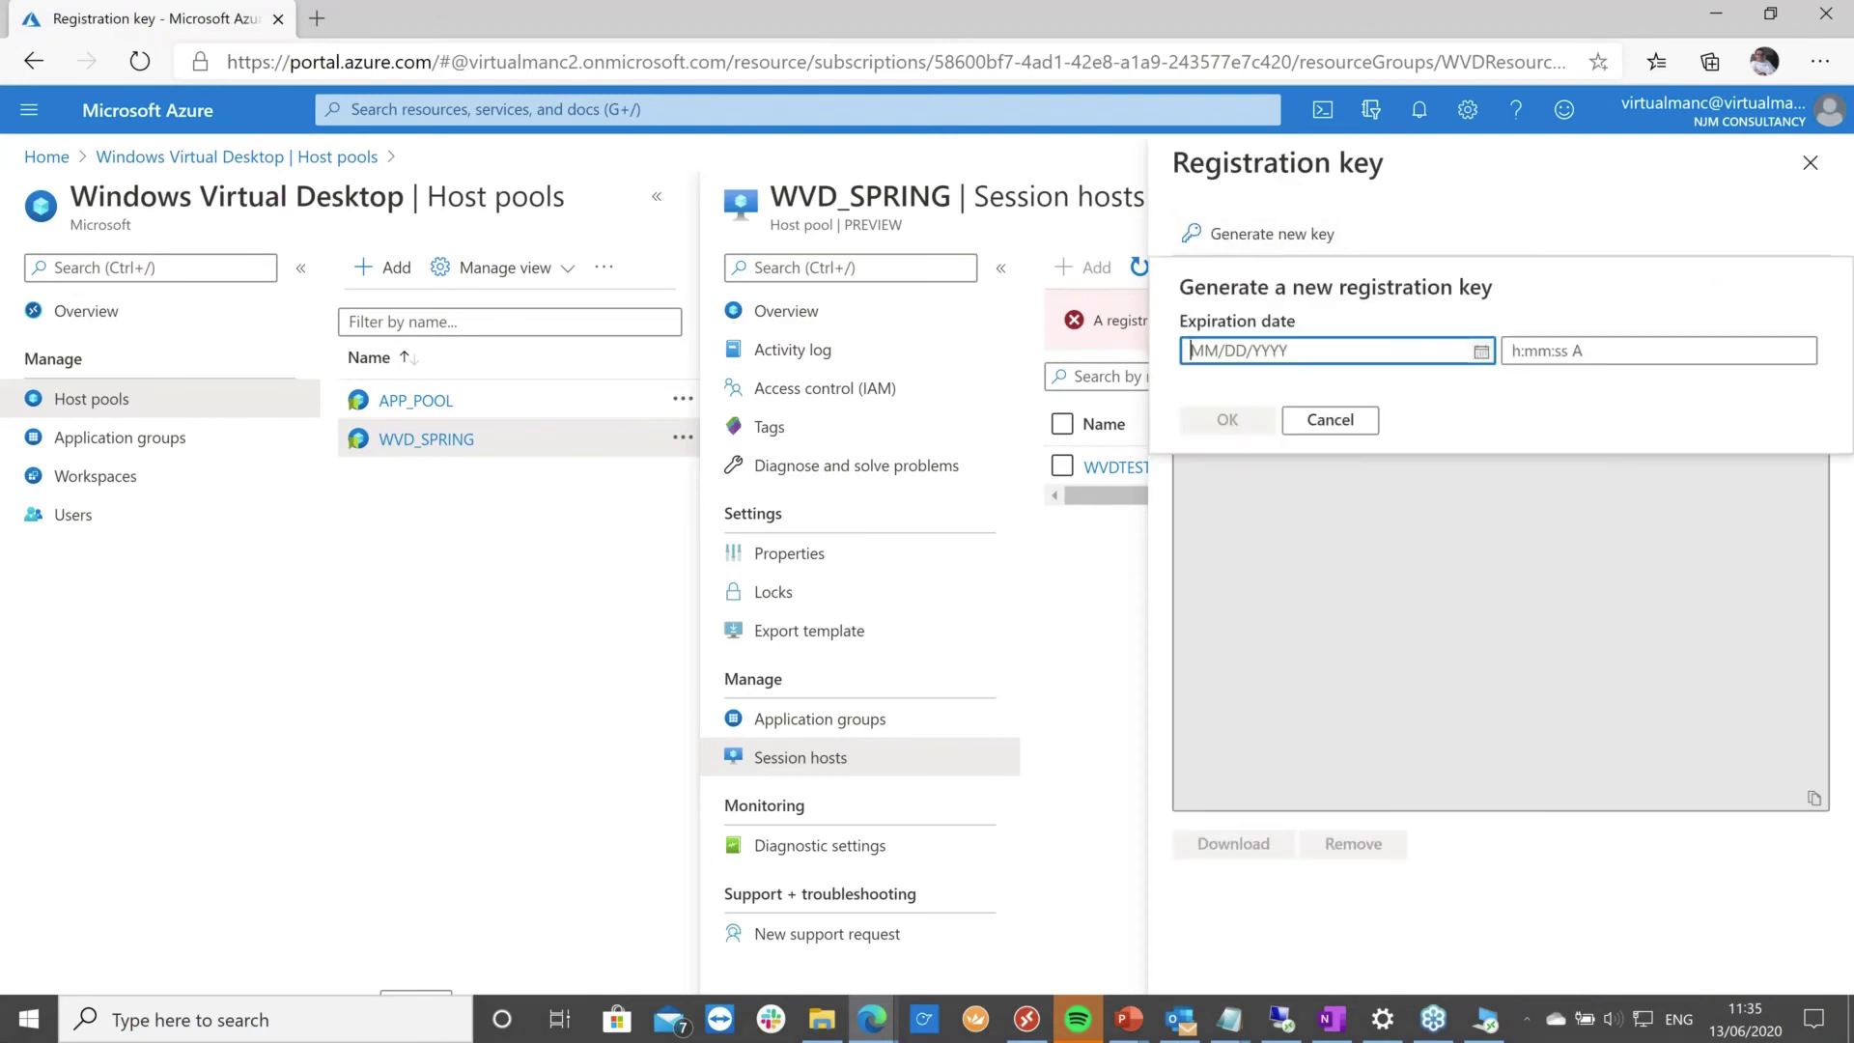
left_click(1480, 351)
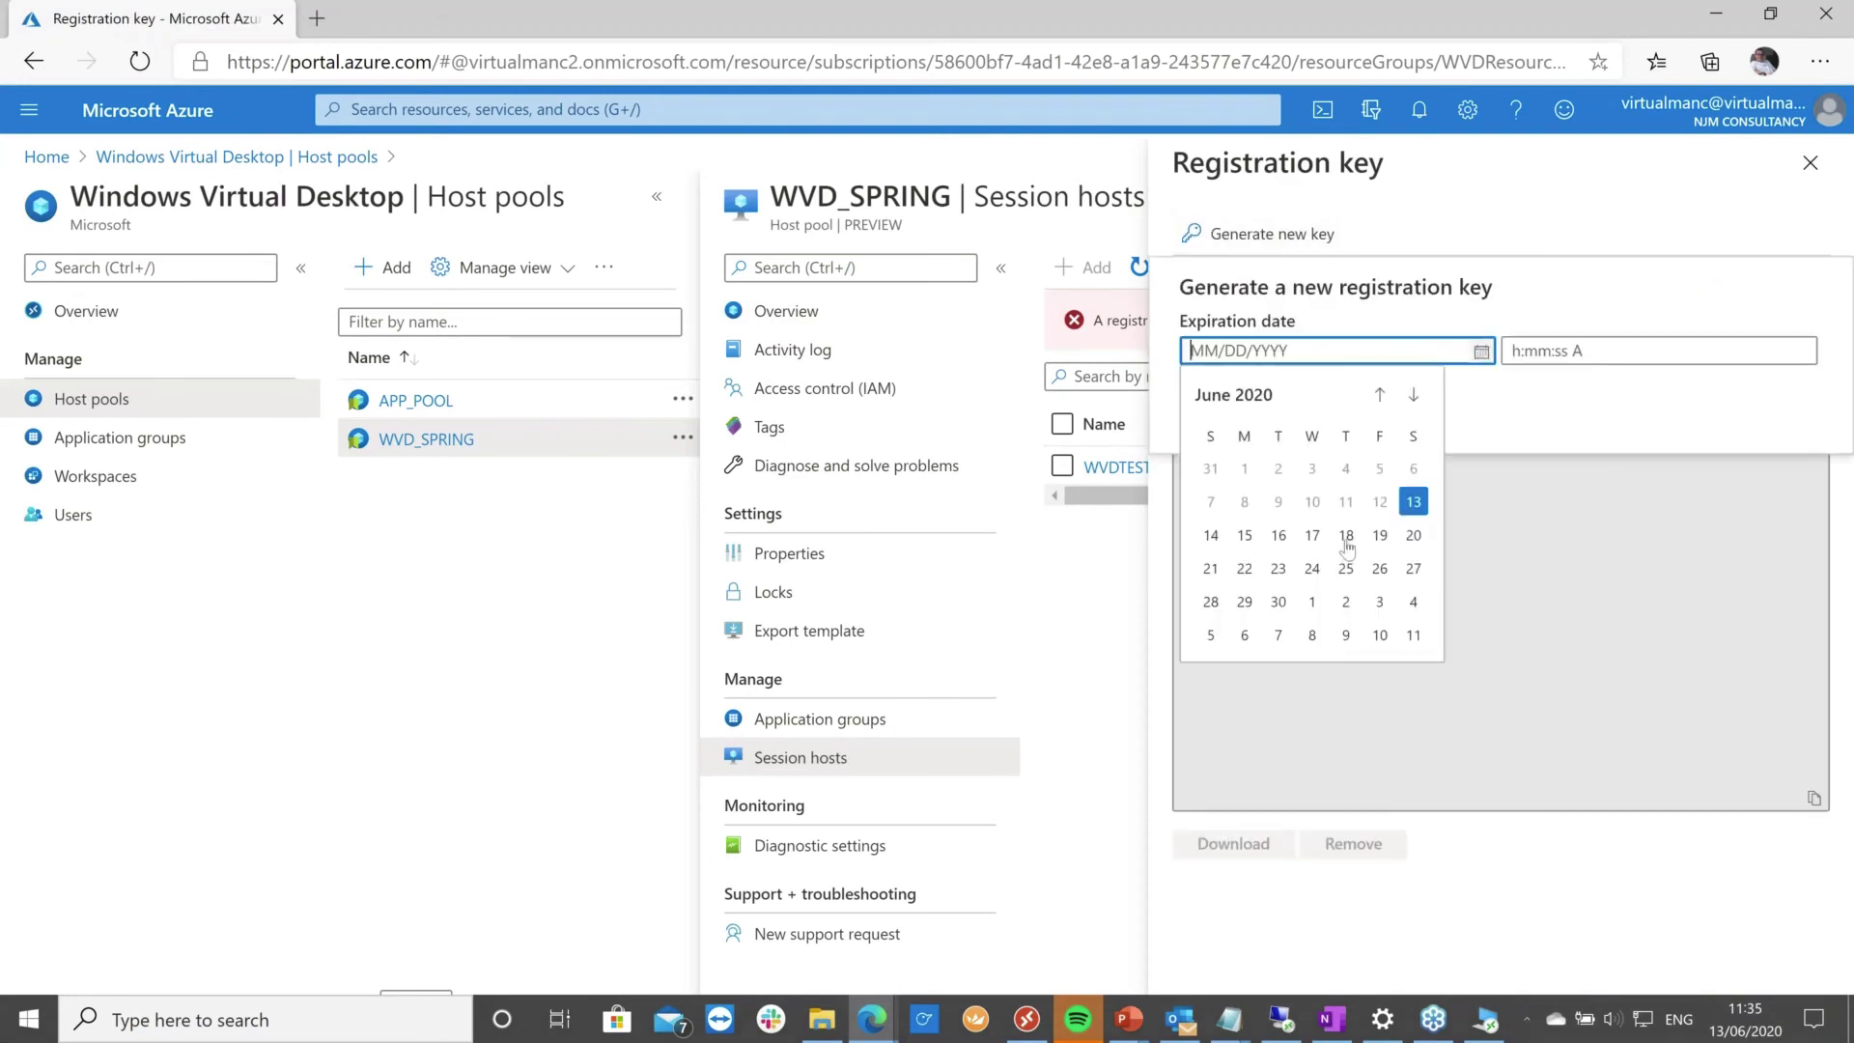
left_click(1411, 502)
left_click(1517, 350)
key("BackSpace")
type("3")
left_click(1226, 417)
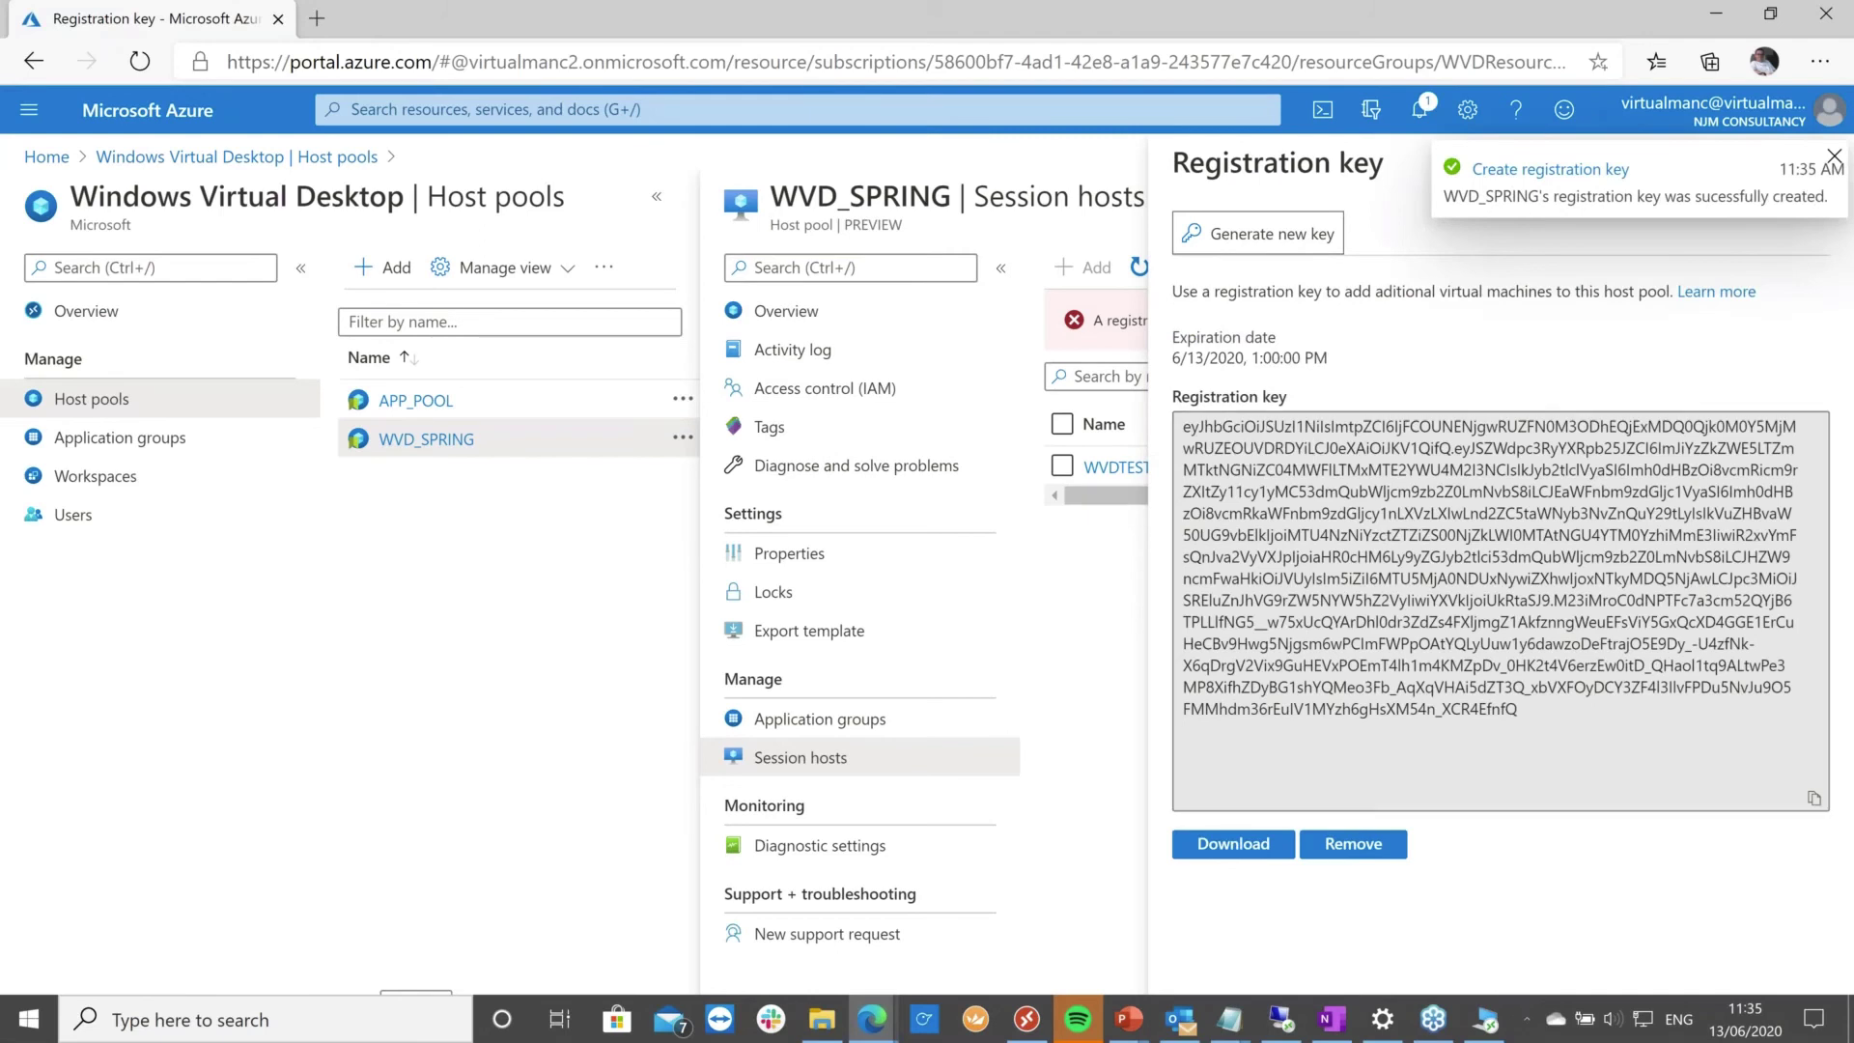
Copy the full text of the newly generated registration key.
triple_click(1302, 473)
right_click(1237, 591)
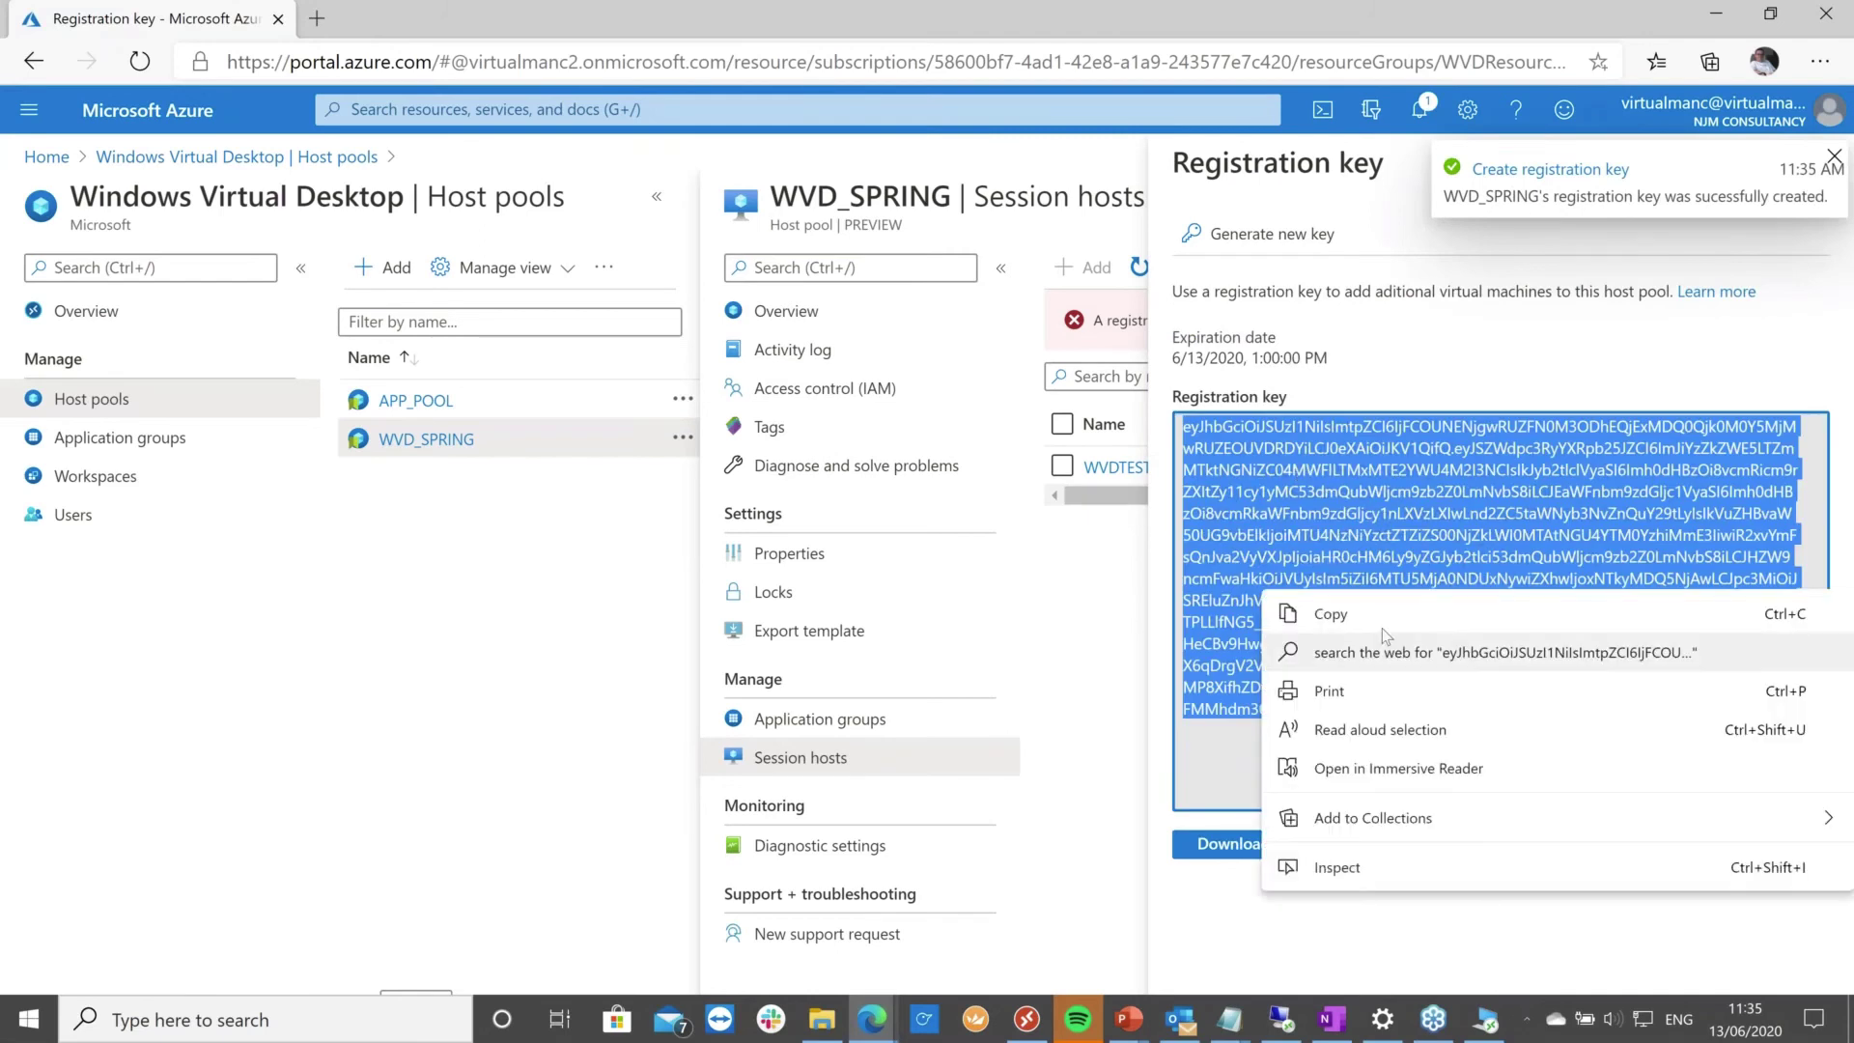
left_click(1377, 622)
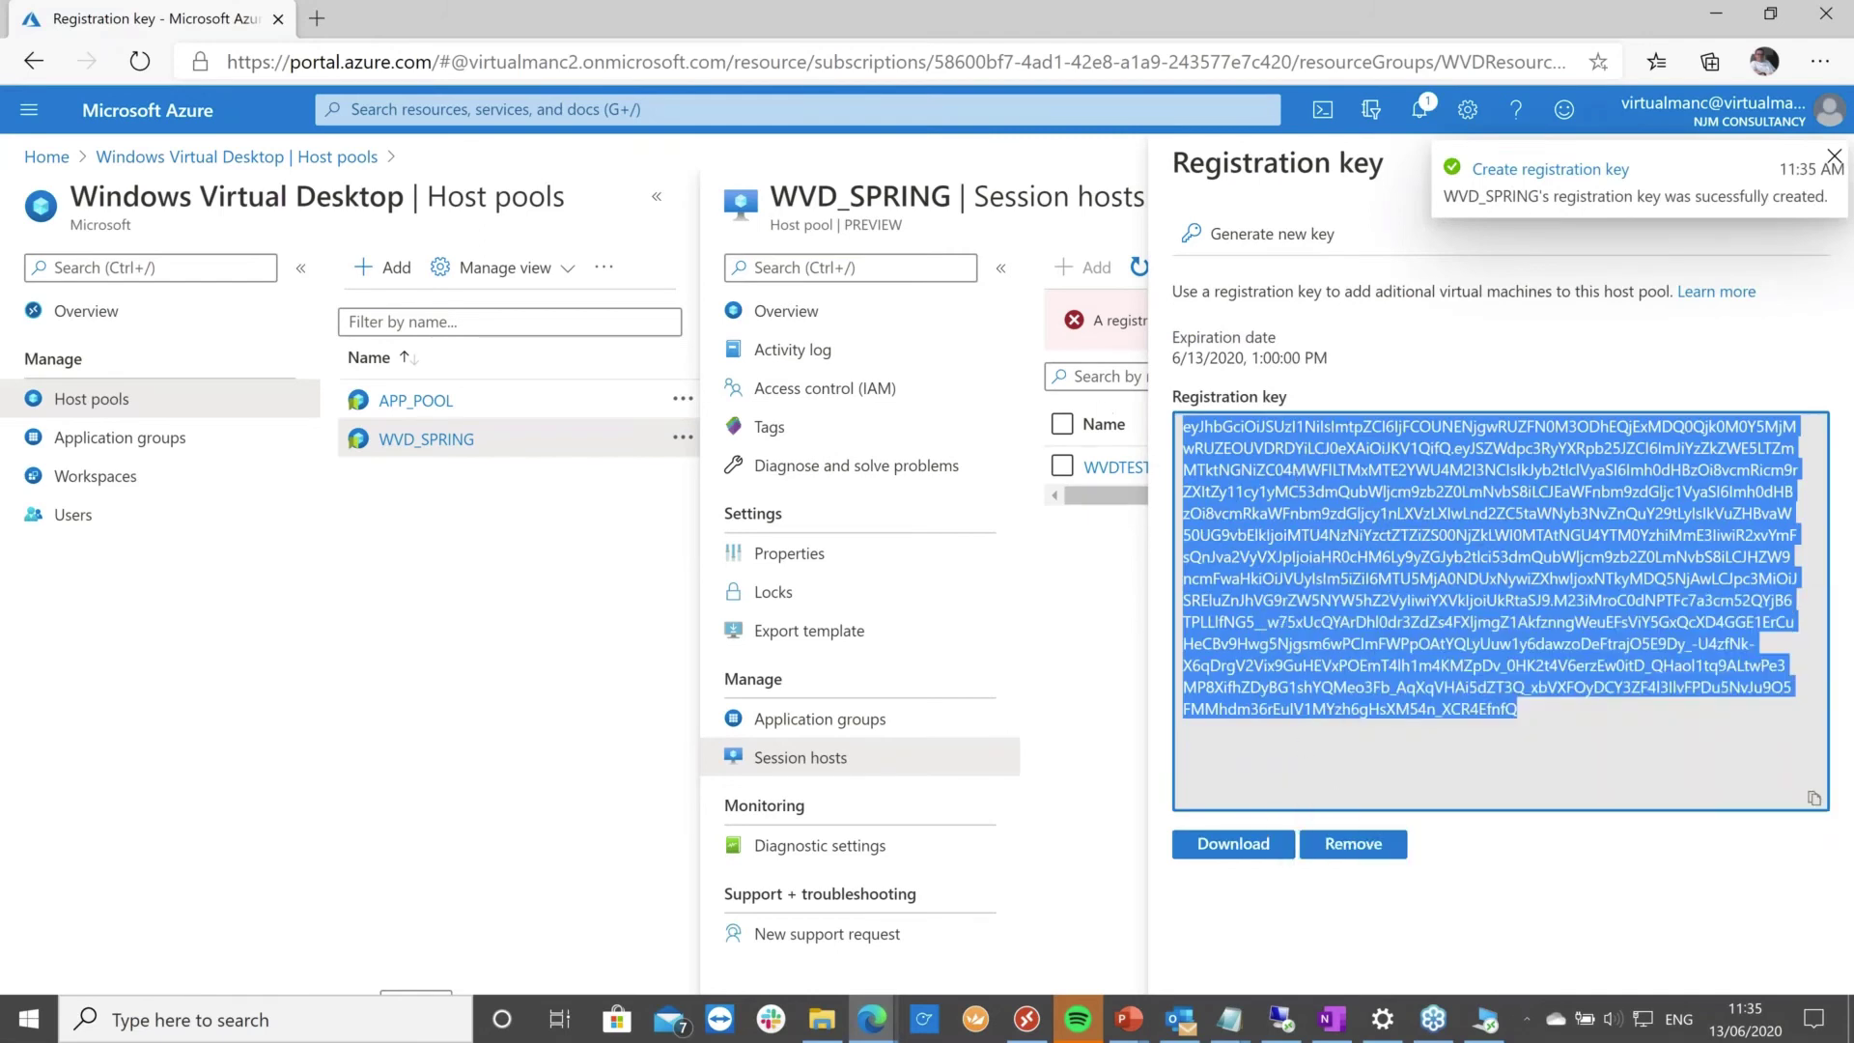
left_click(846, 757)
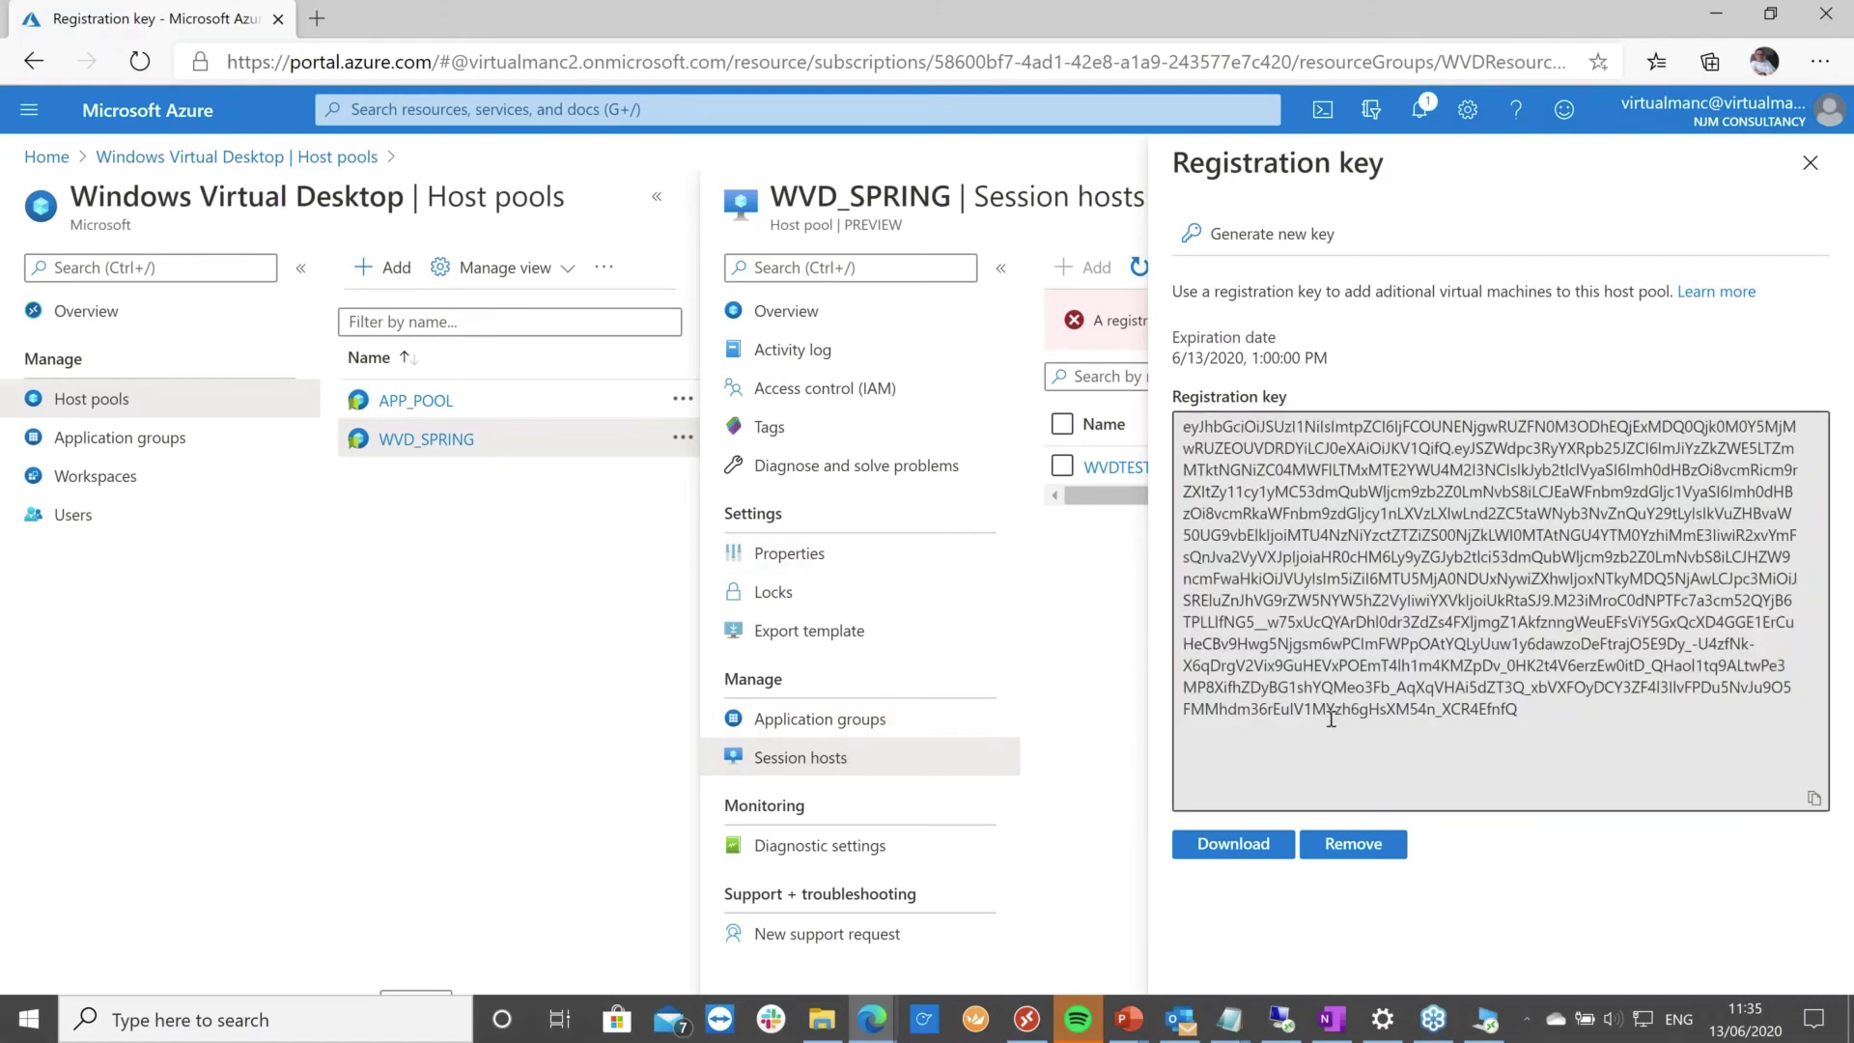
Leave the registration key pane, start adding virtual machines to the WVD_SPRING host pool and proceed to the virtual machine settings.
left_click(1810, 162)
left_click(1107, 266)
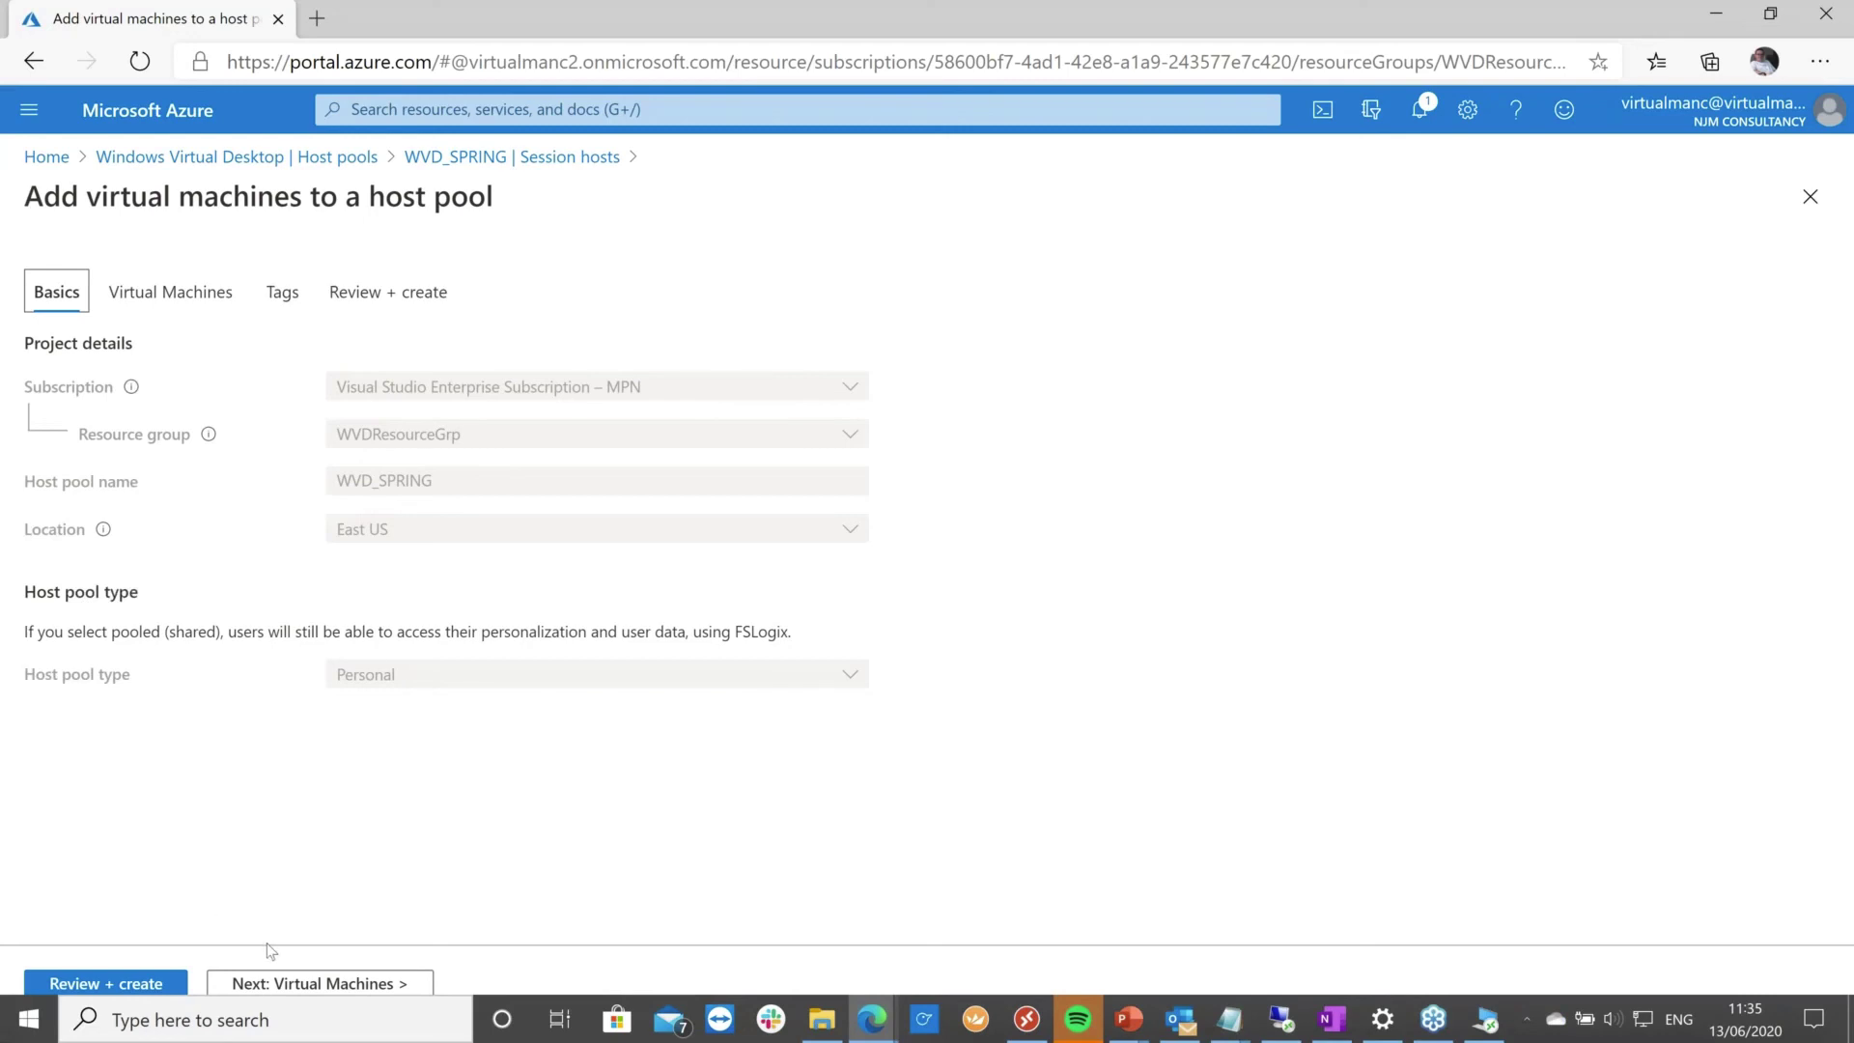
left_click(322, 982)
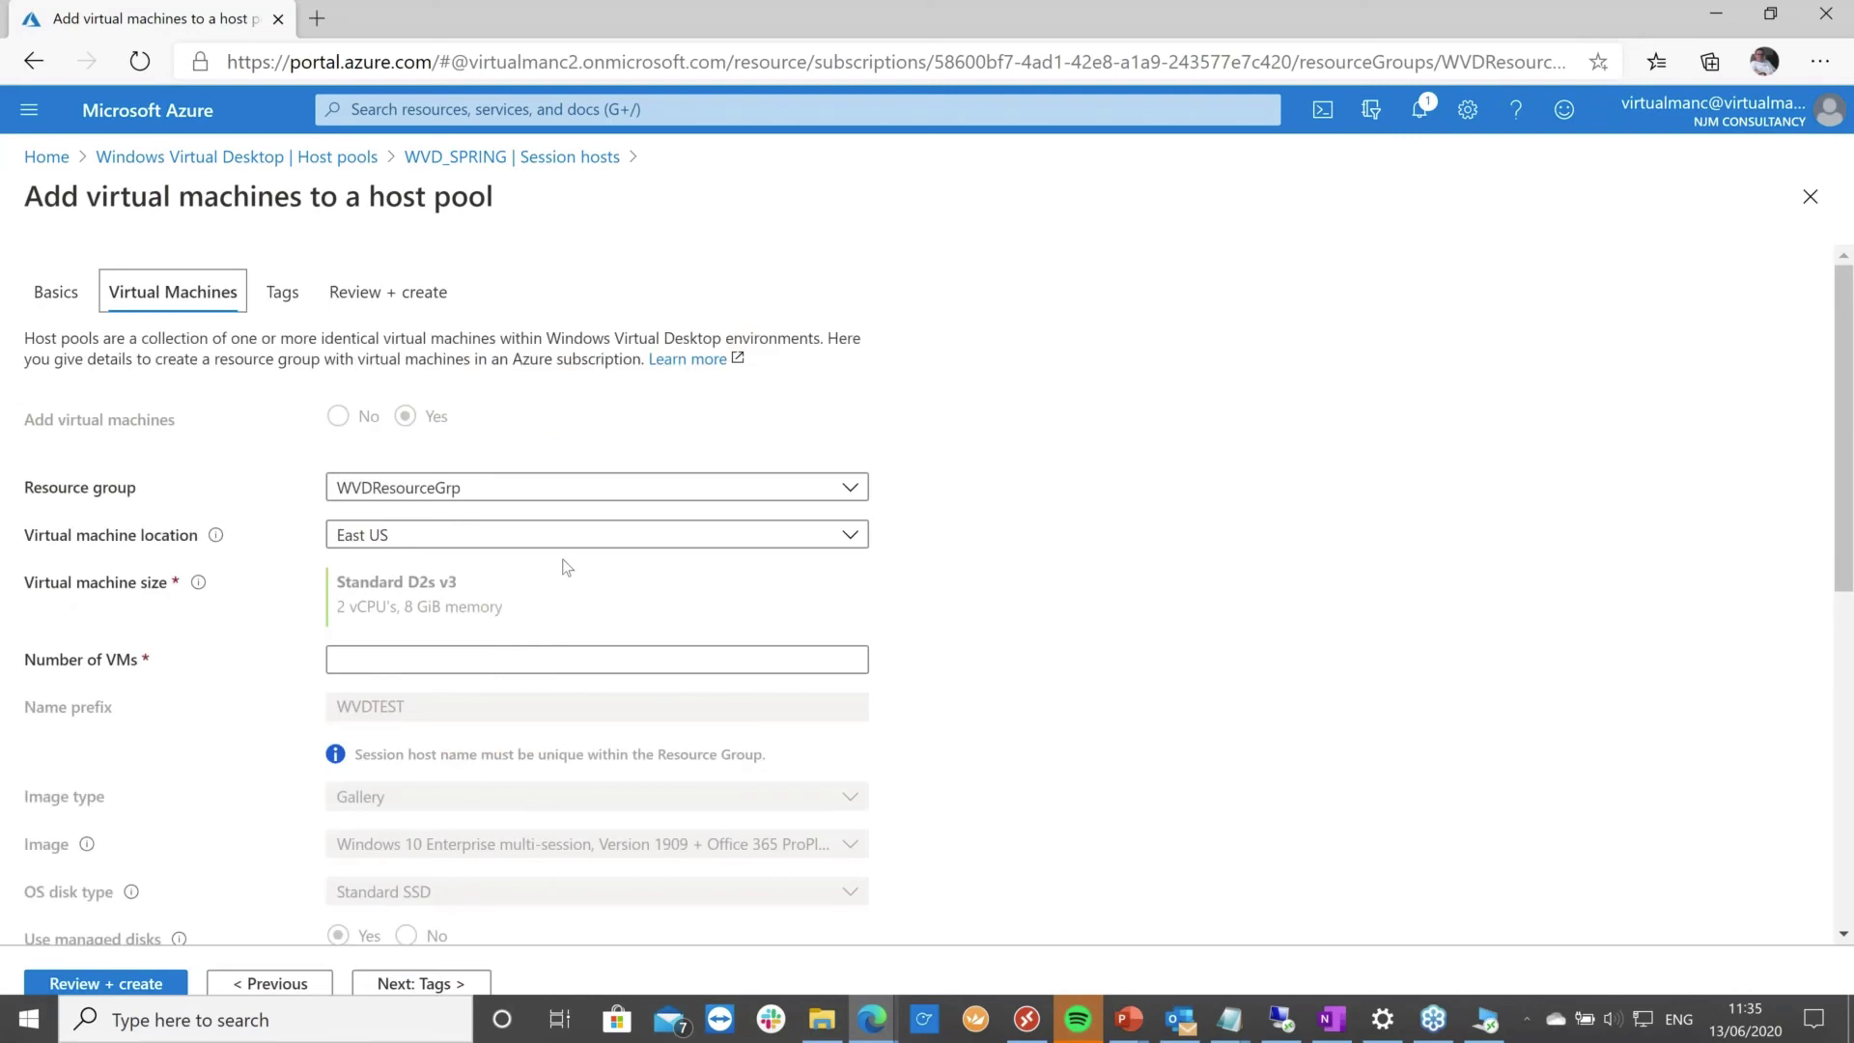
scroll(567, 567, "down", 2)
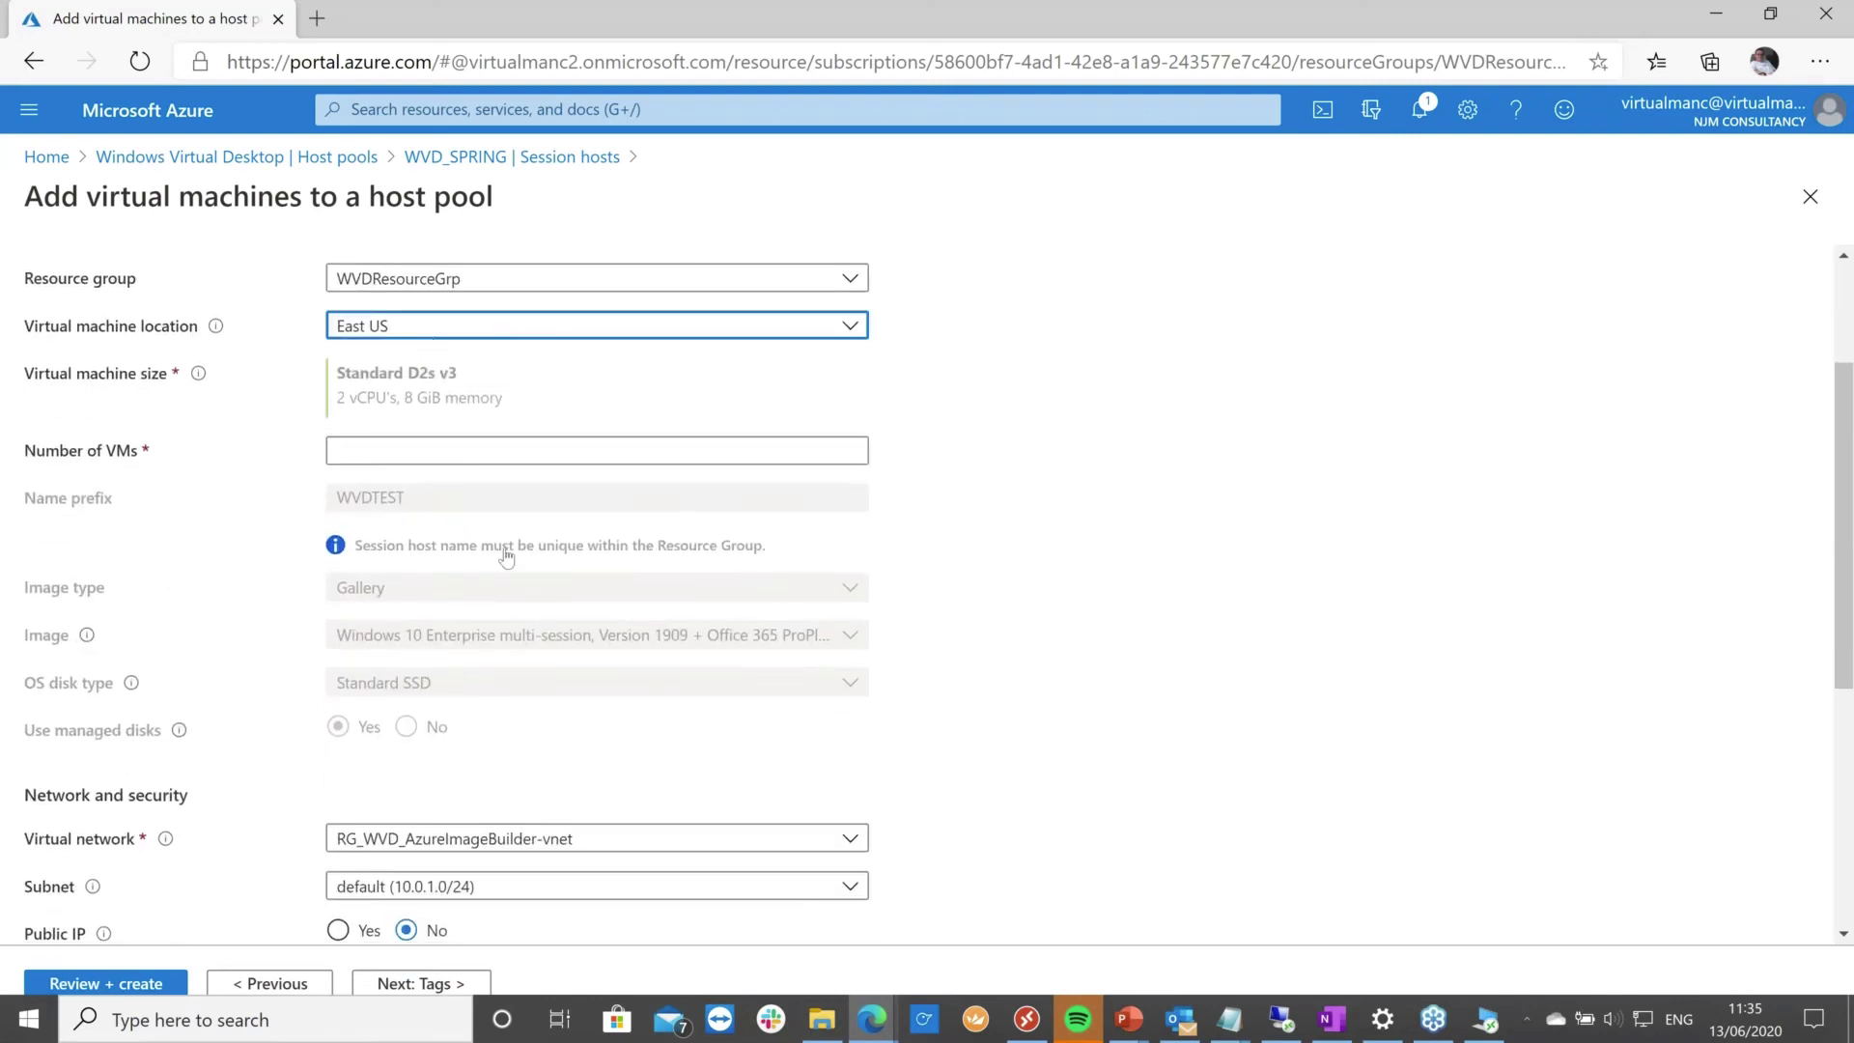
left_click(425, 330)
scroll(551, 559, "down", 6)
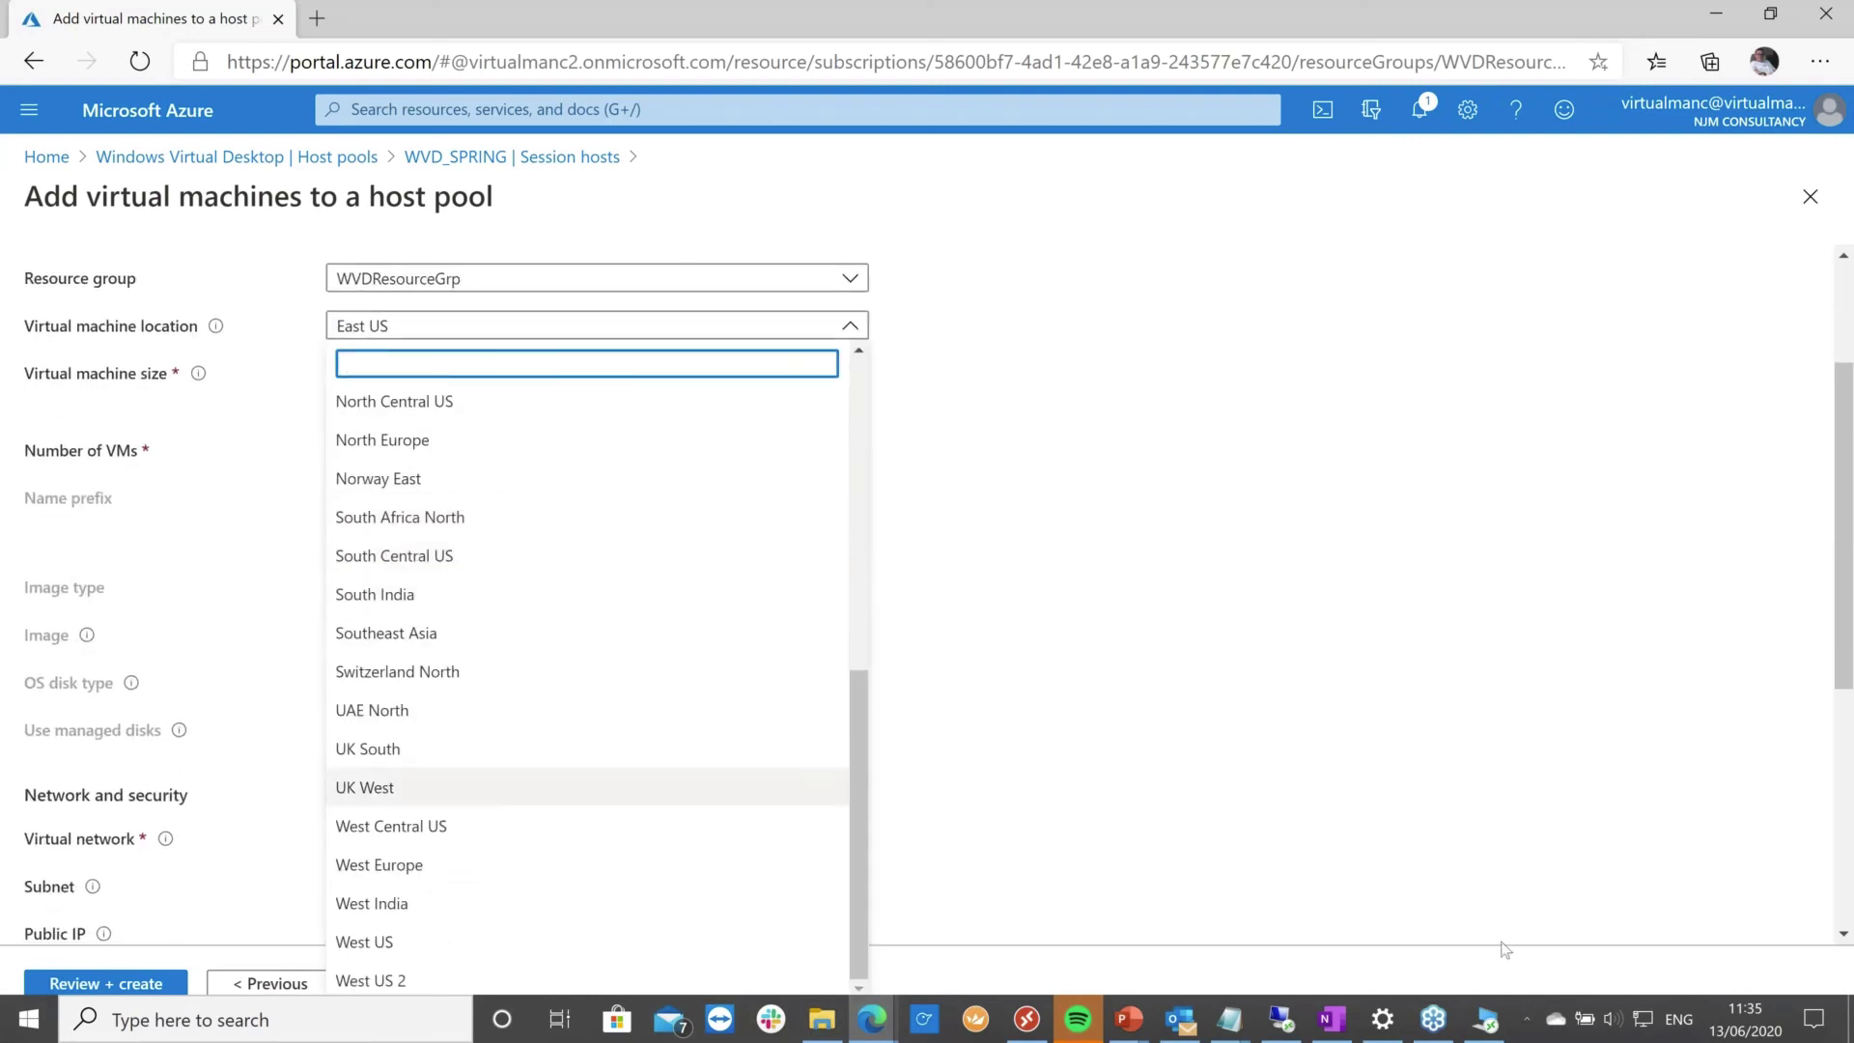
key("Escape")
left_click(1513, 1014)
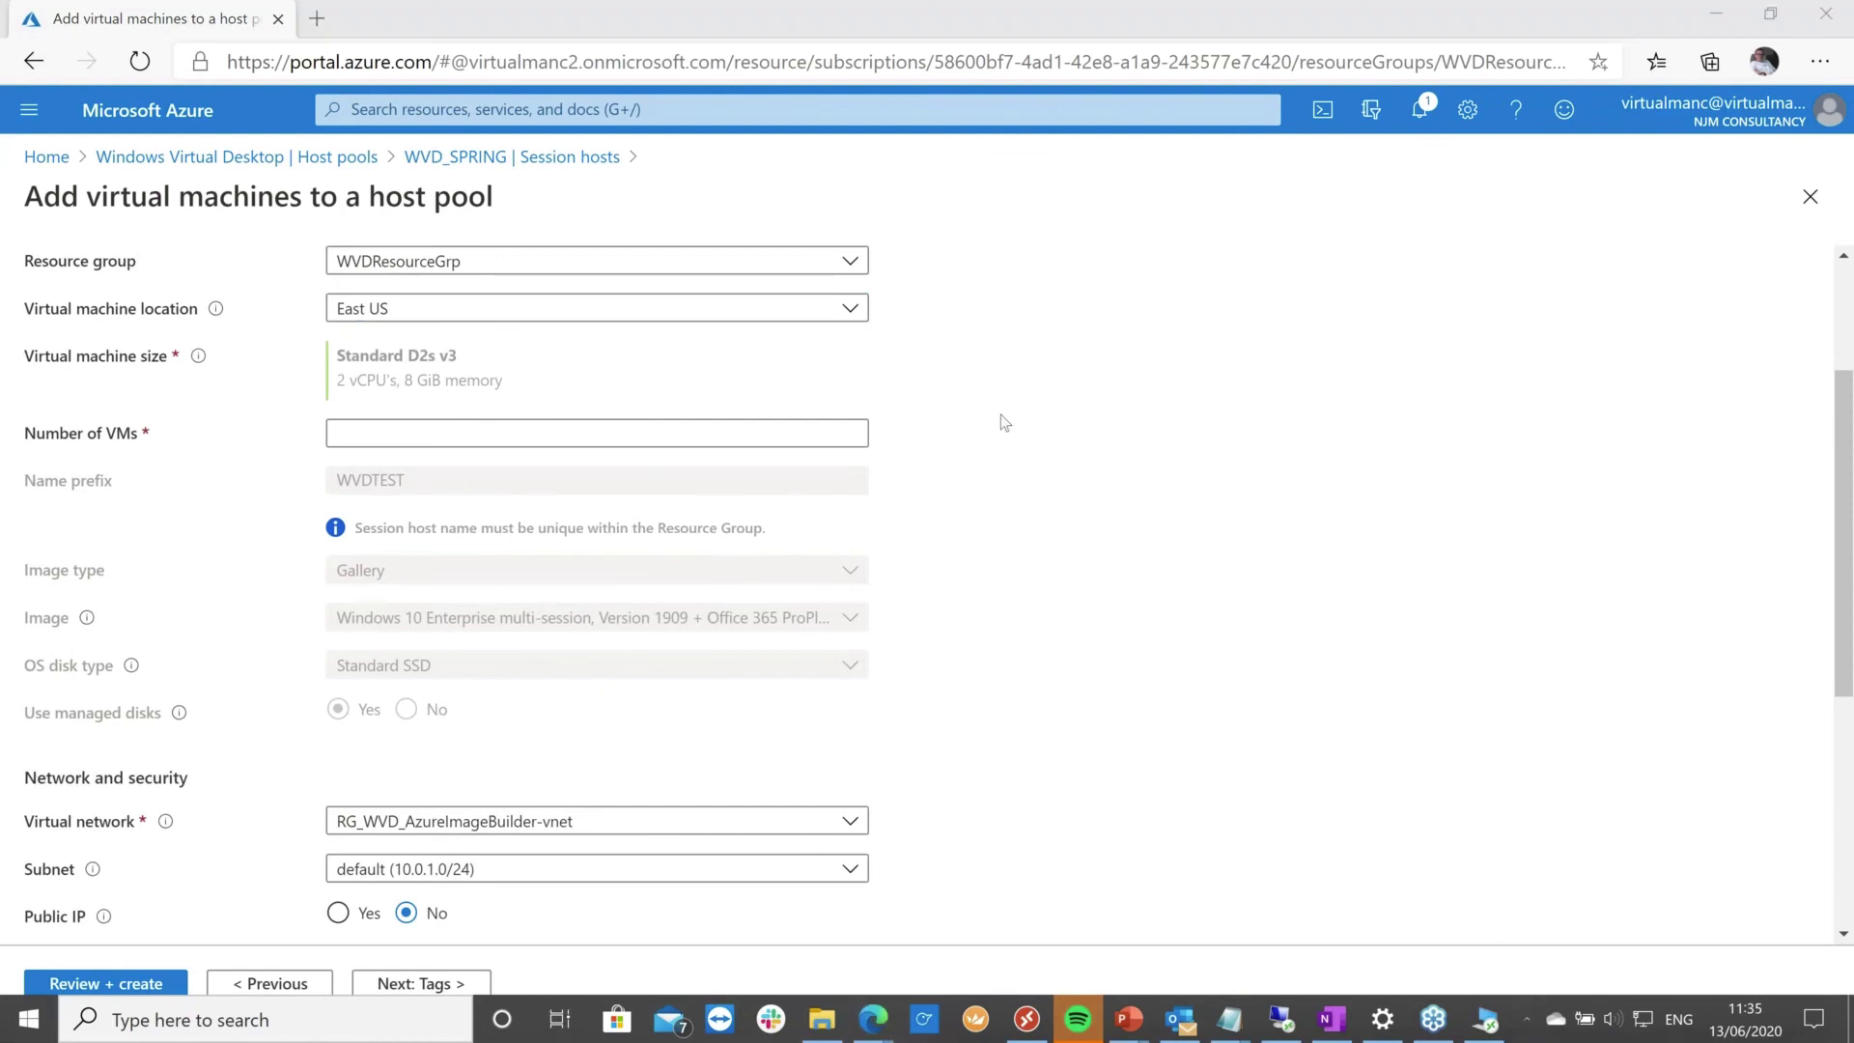
key("alt+Tab")
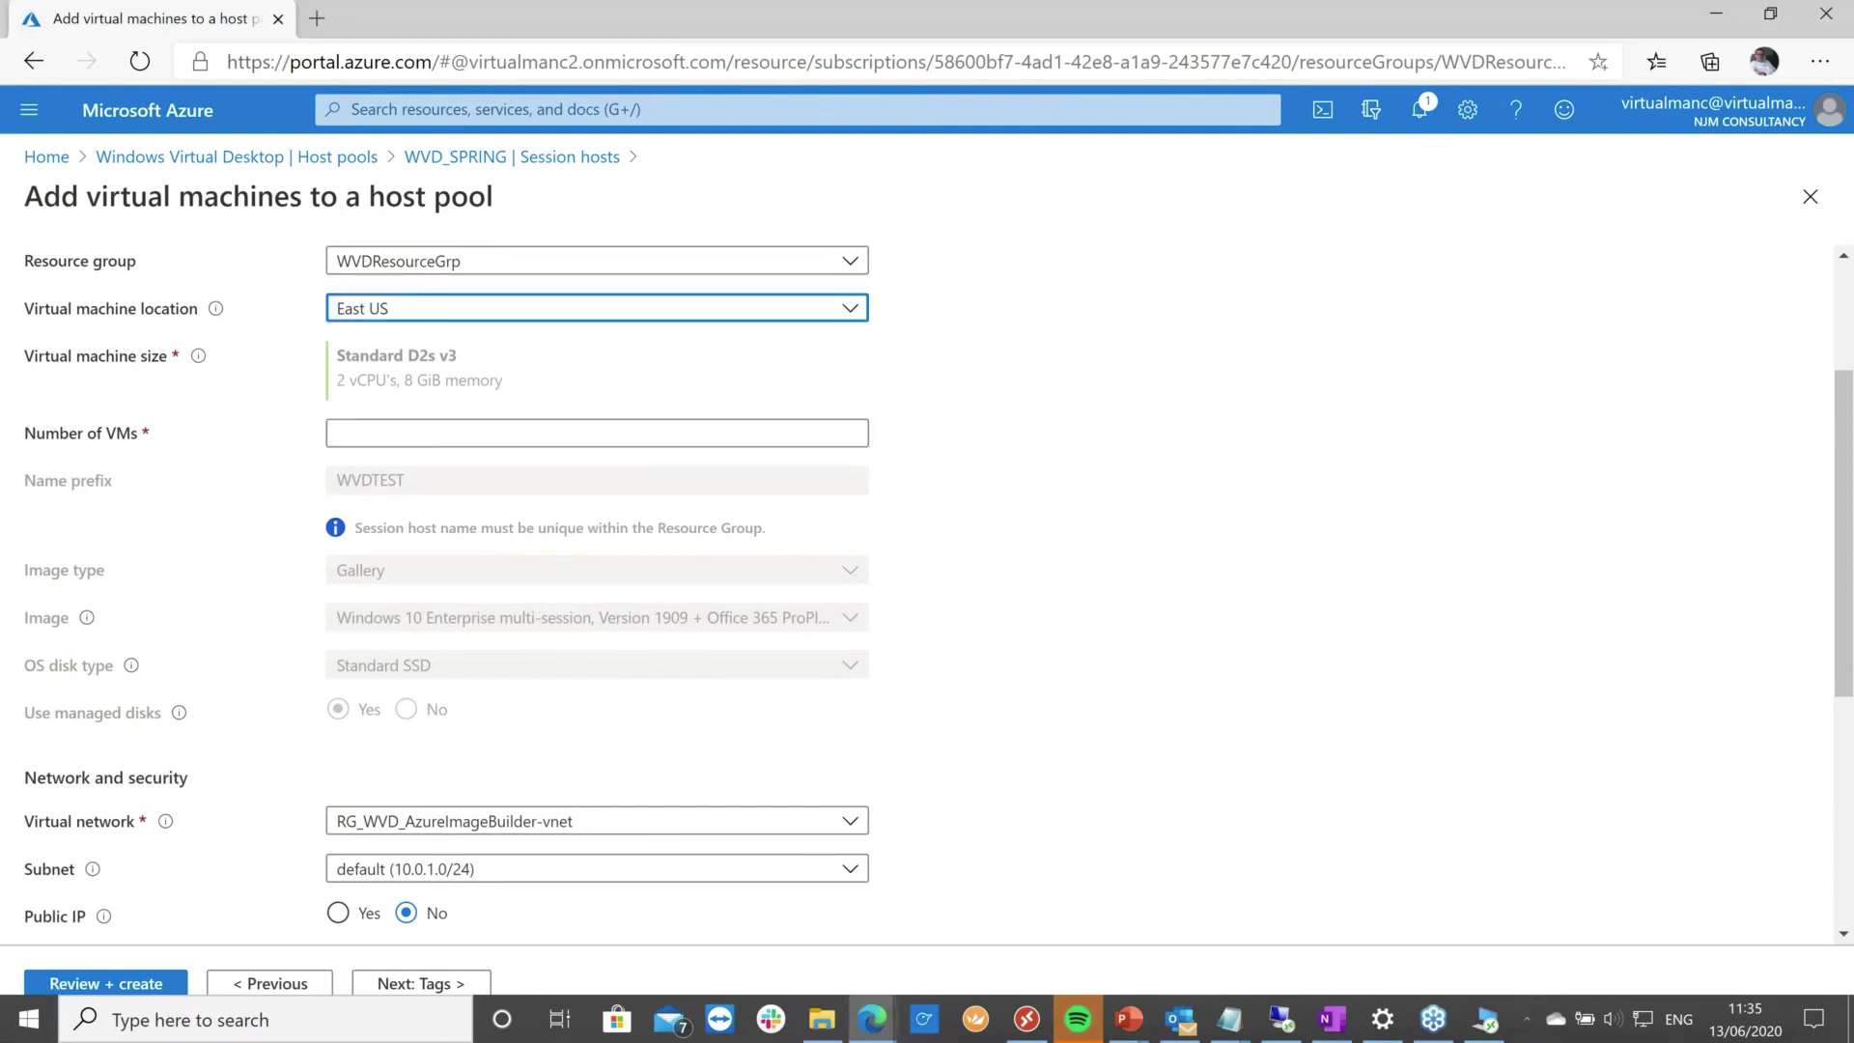
Set the virtual machine location to UK South.
key("Return")
scroll(396, 622, "down", 7)
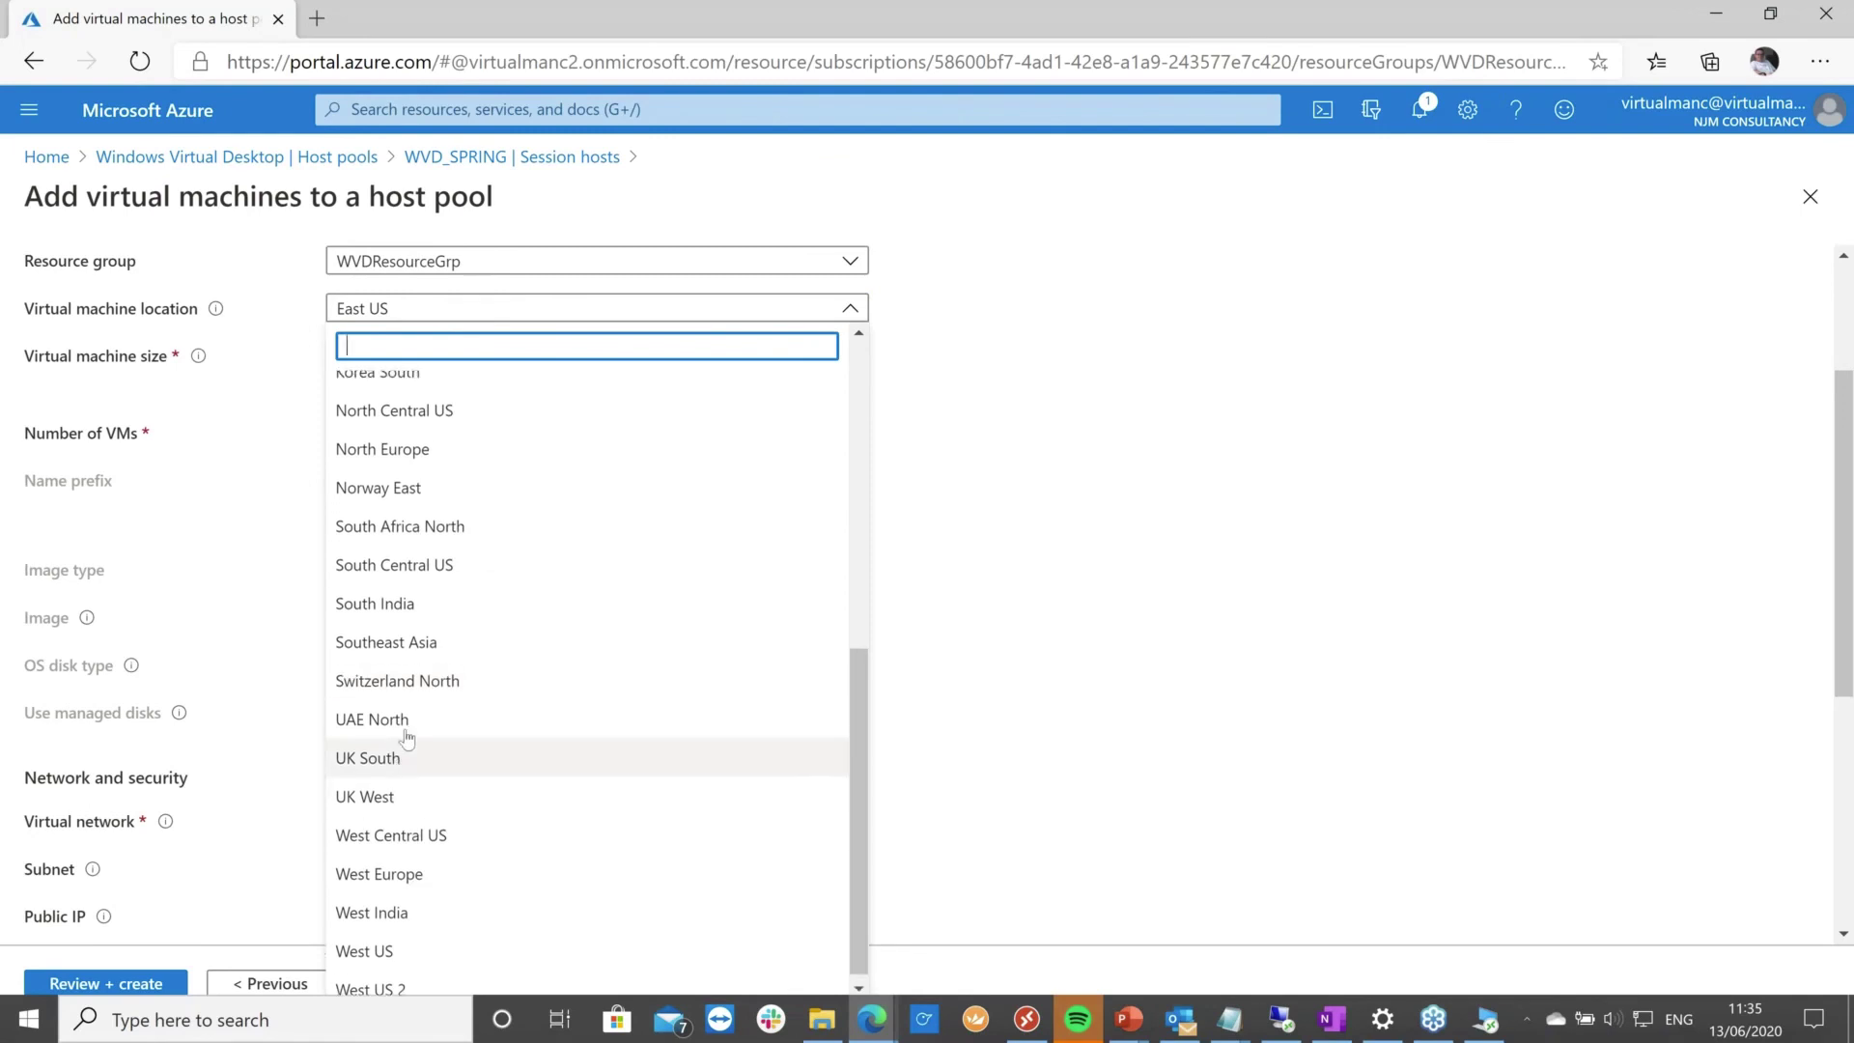
scroll(463, 579, "up", 6)
scroll(493, 609, "down", 6)
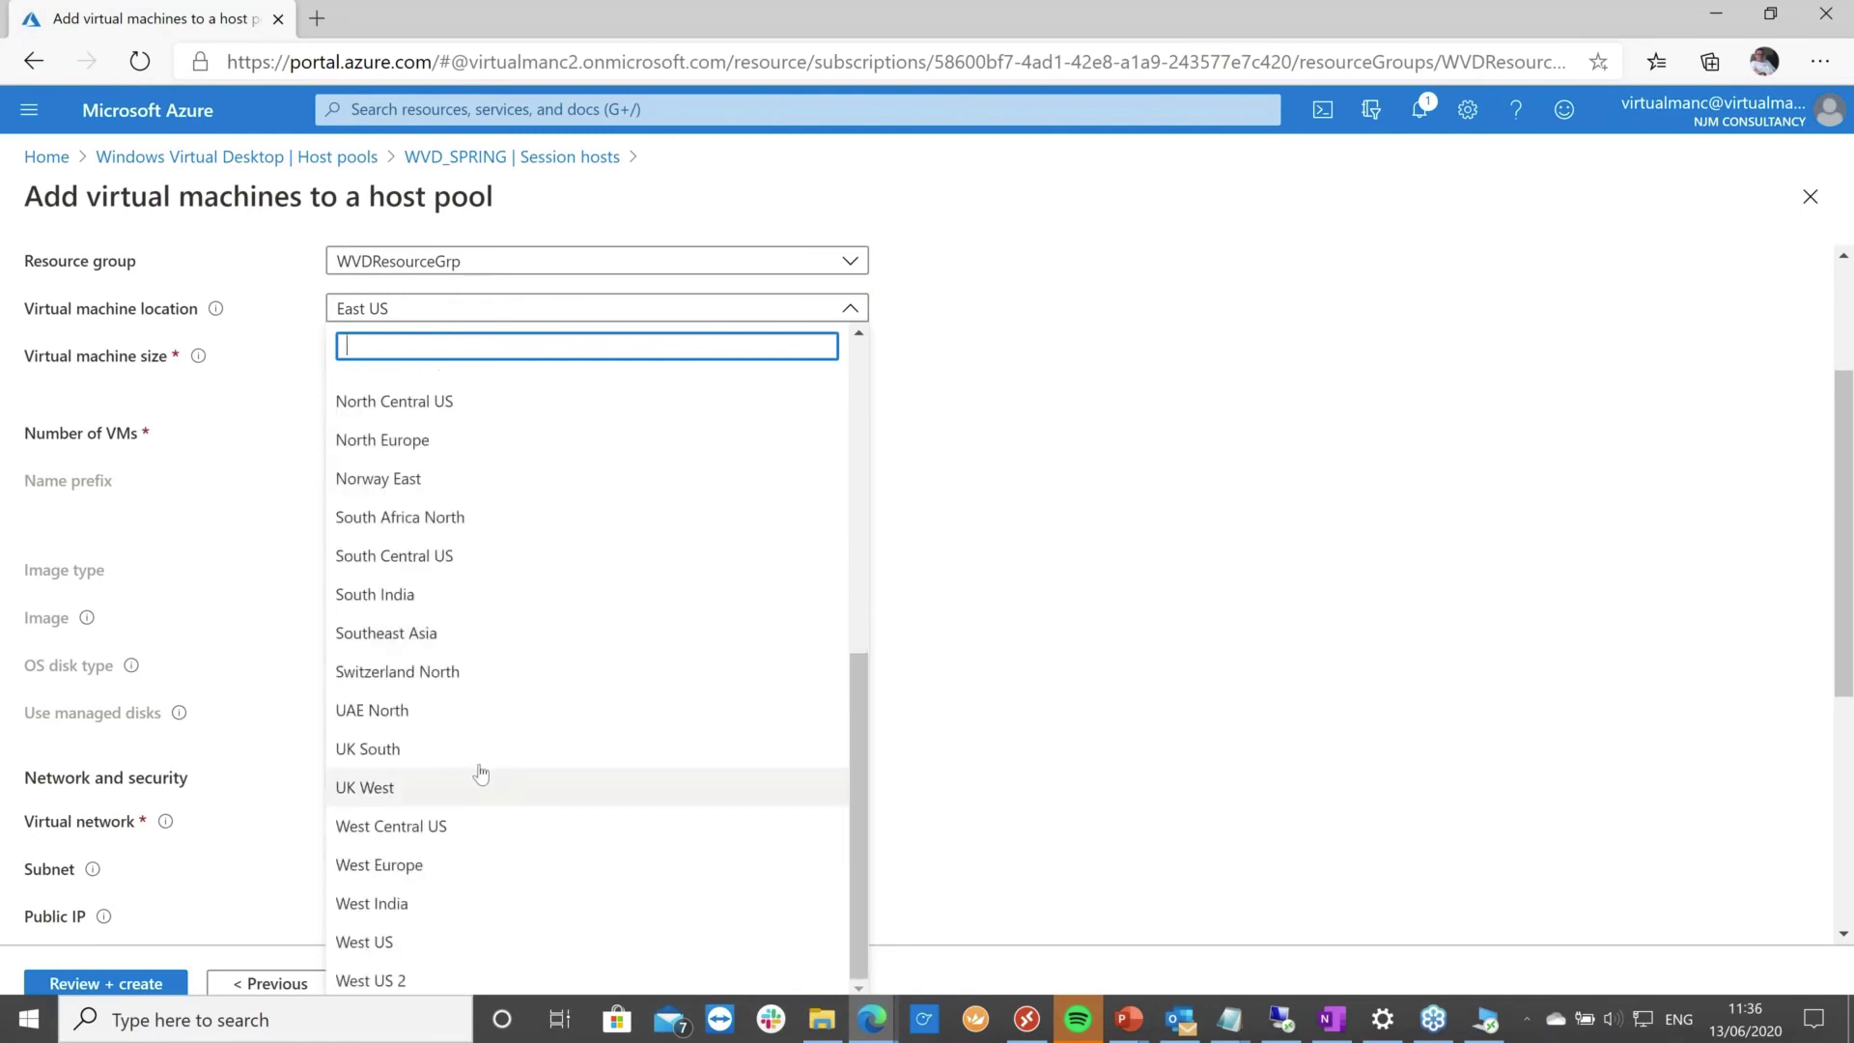
left_click(478, 762)
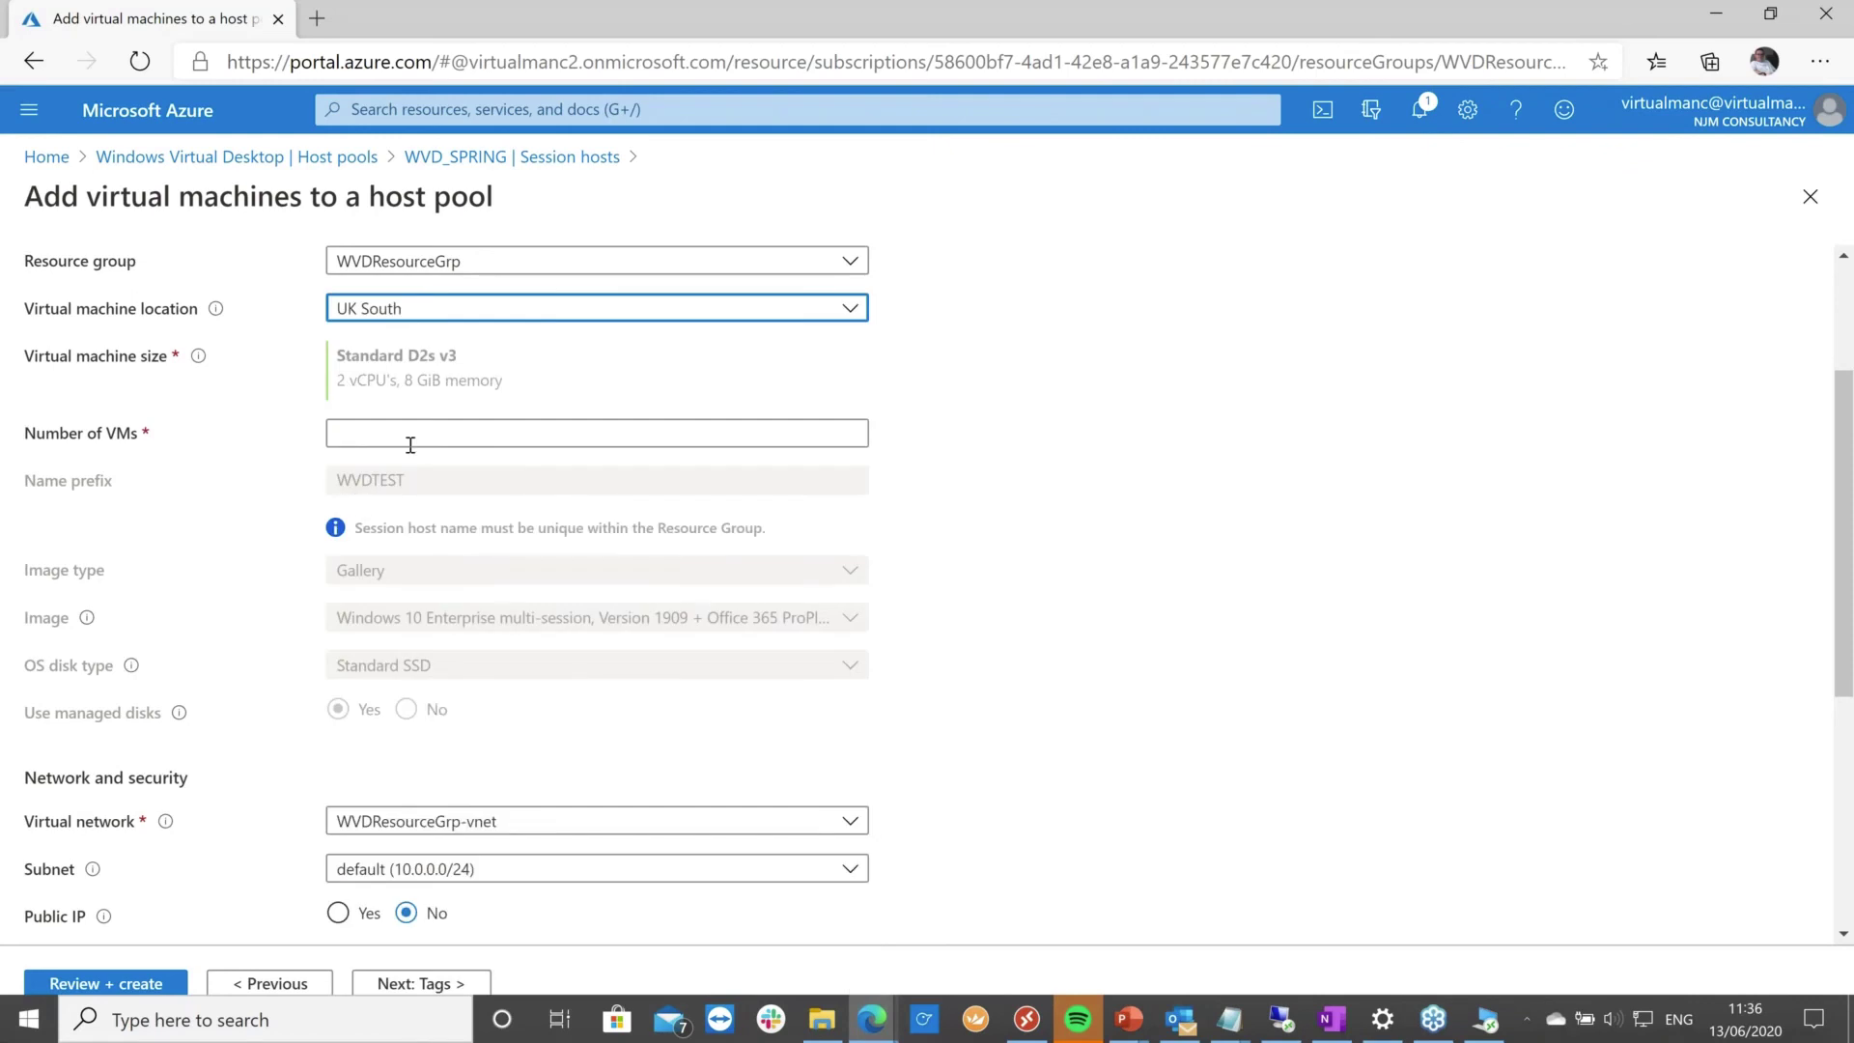
Try 50000 as the number of VMs, then reduce it to 500.
left_click(410, 444)
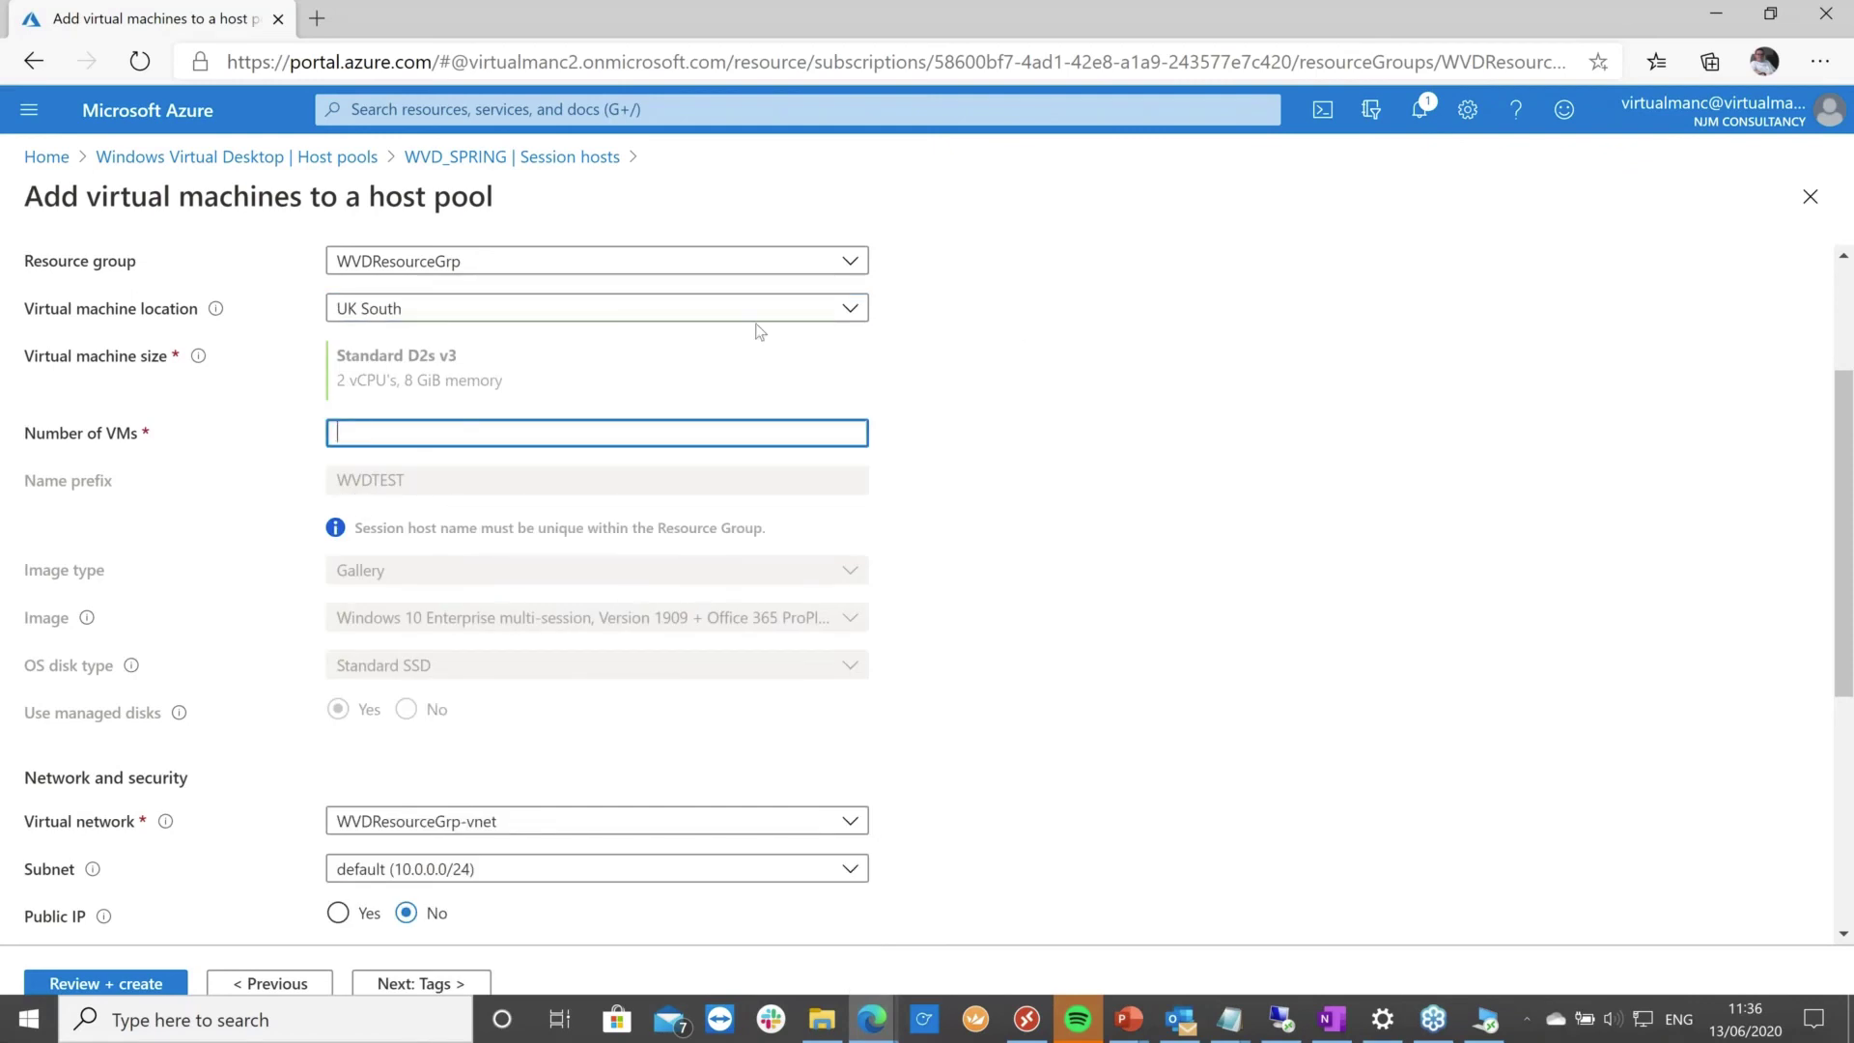
key("Caps_Lock")
type("5000")
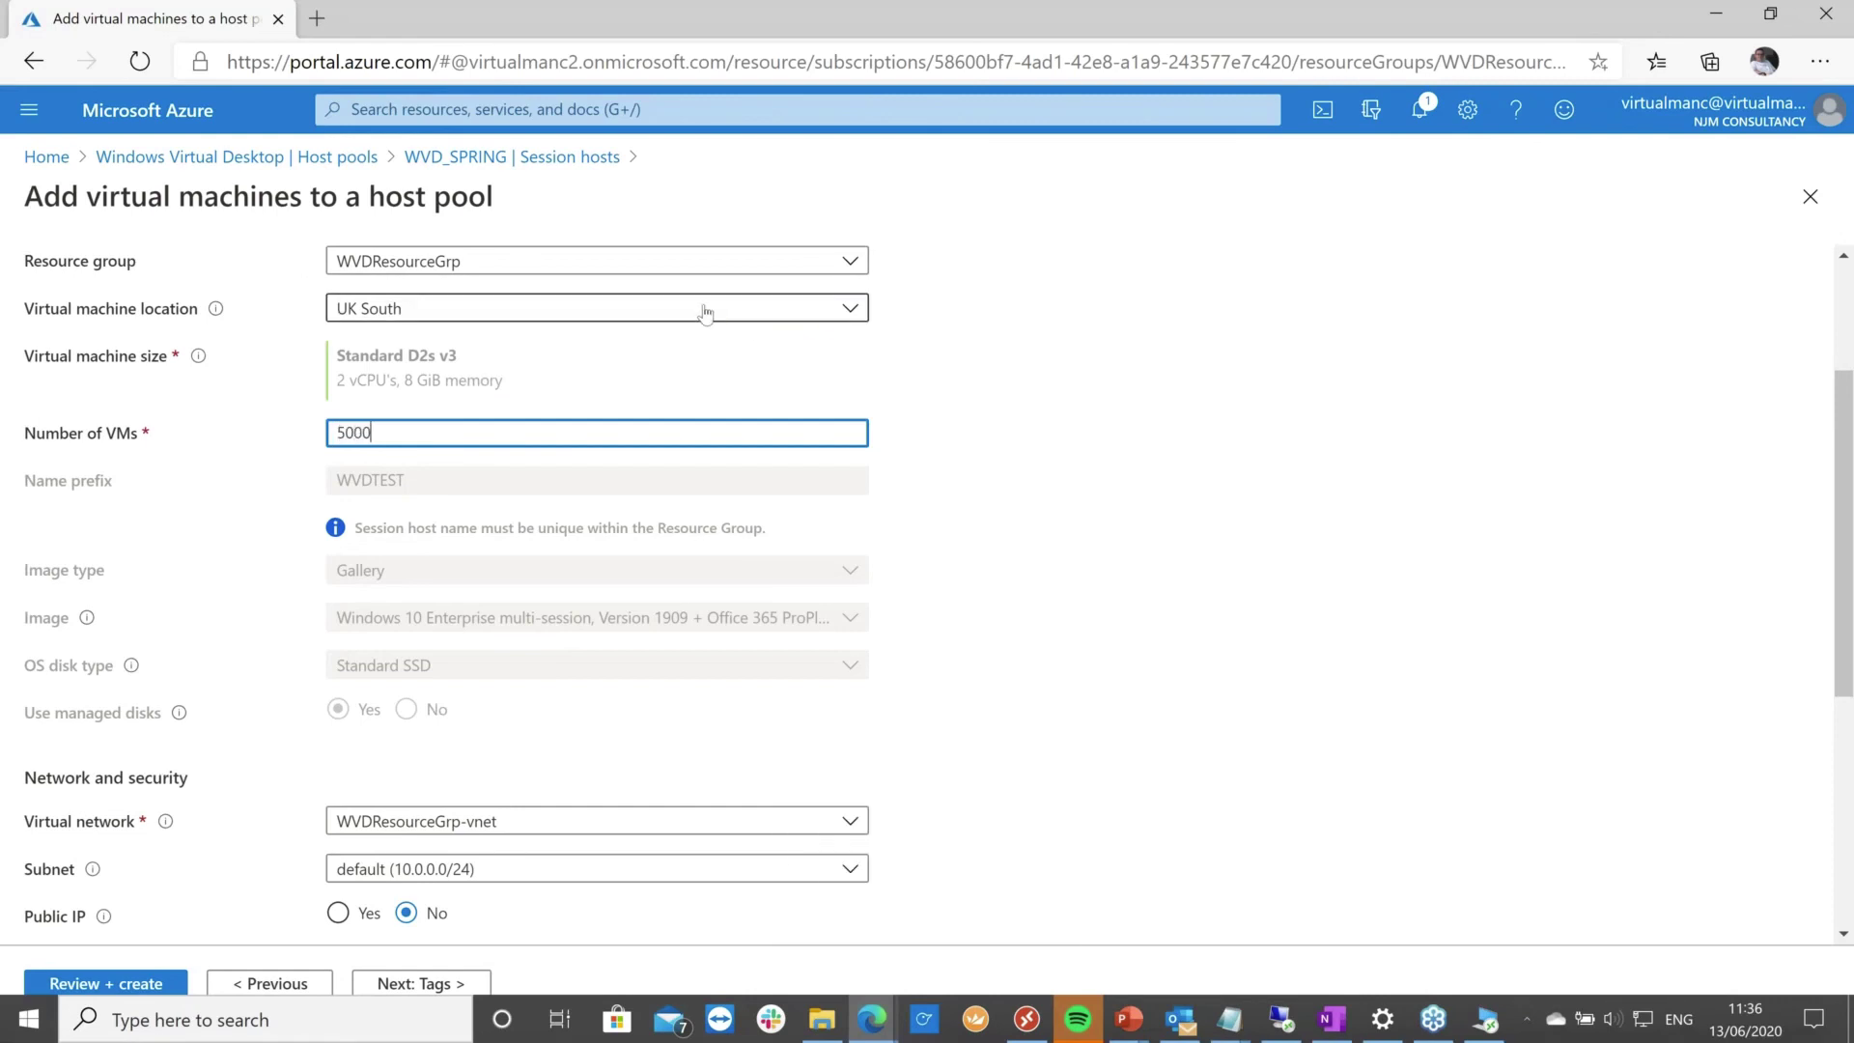
type("0")
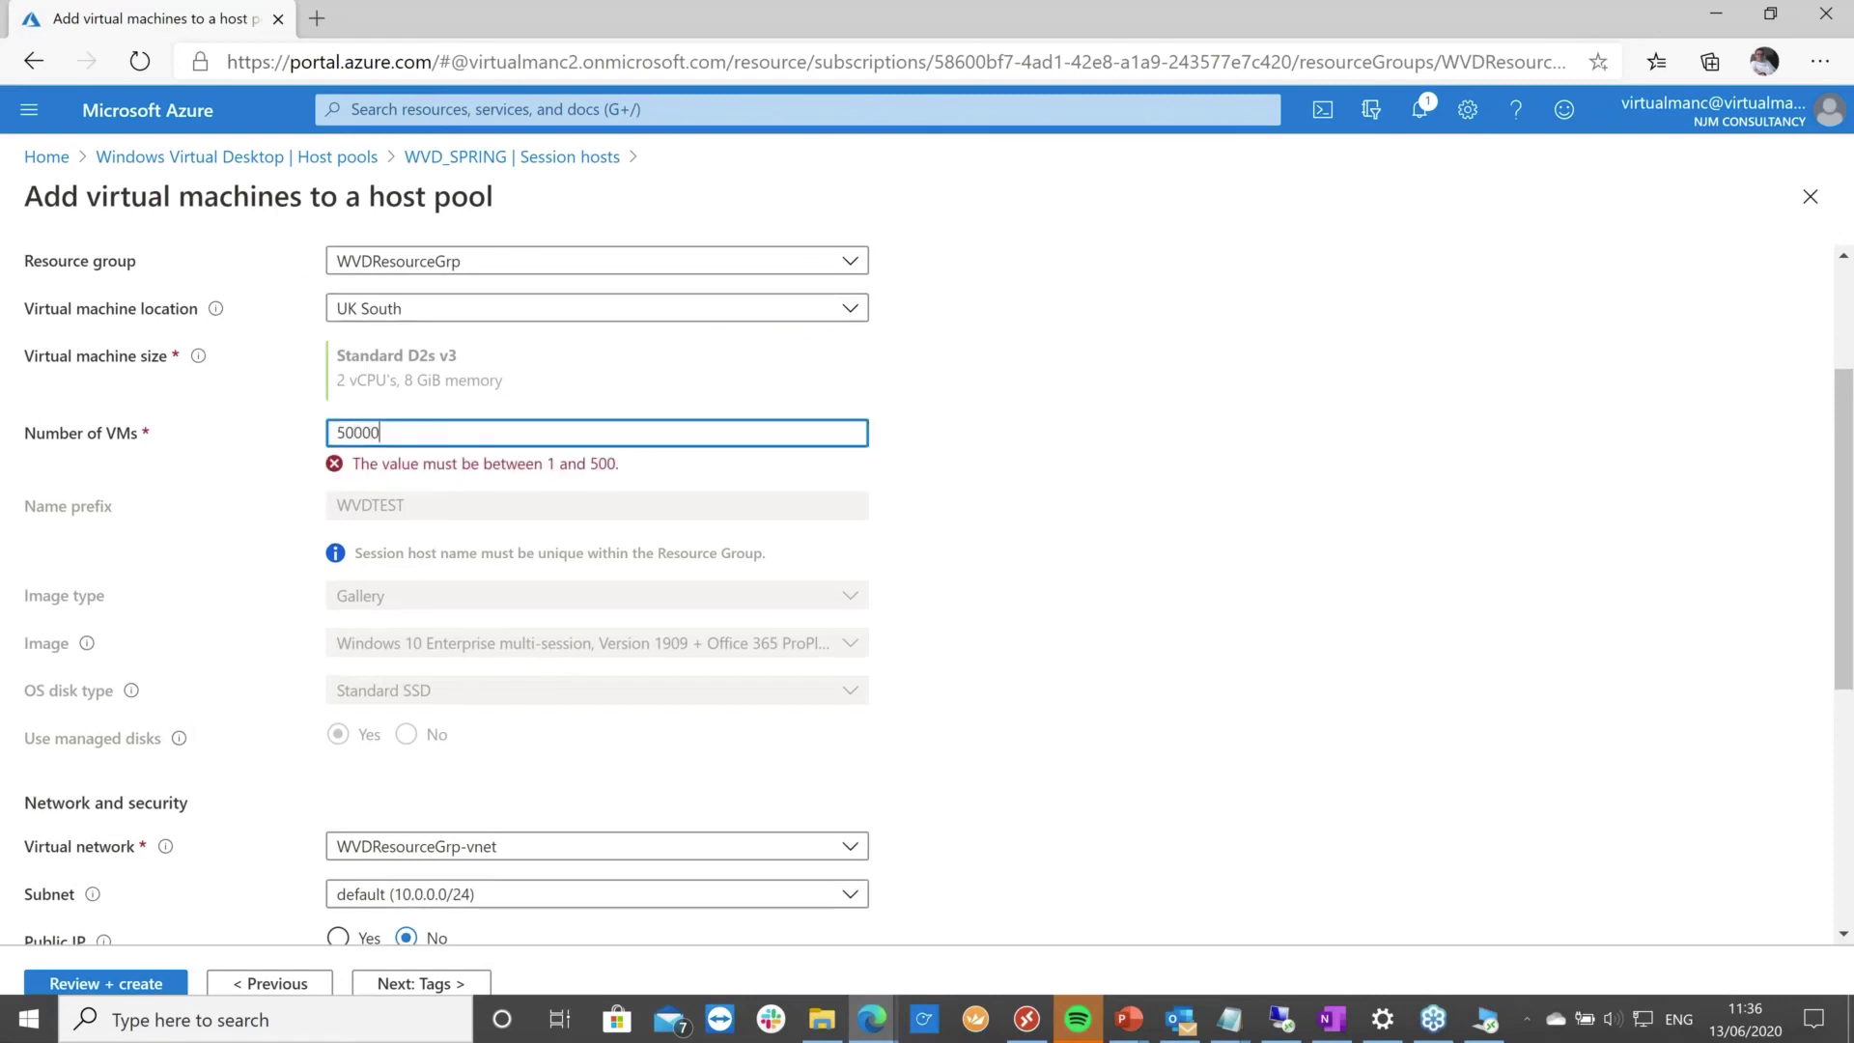
key("BackSpace")
key("BackSpace")
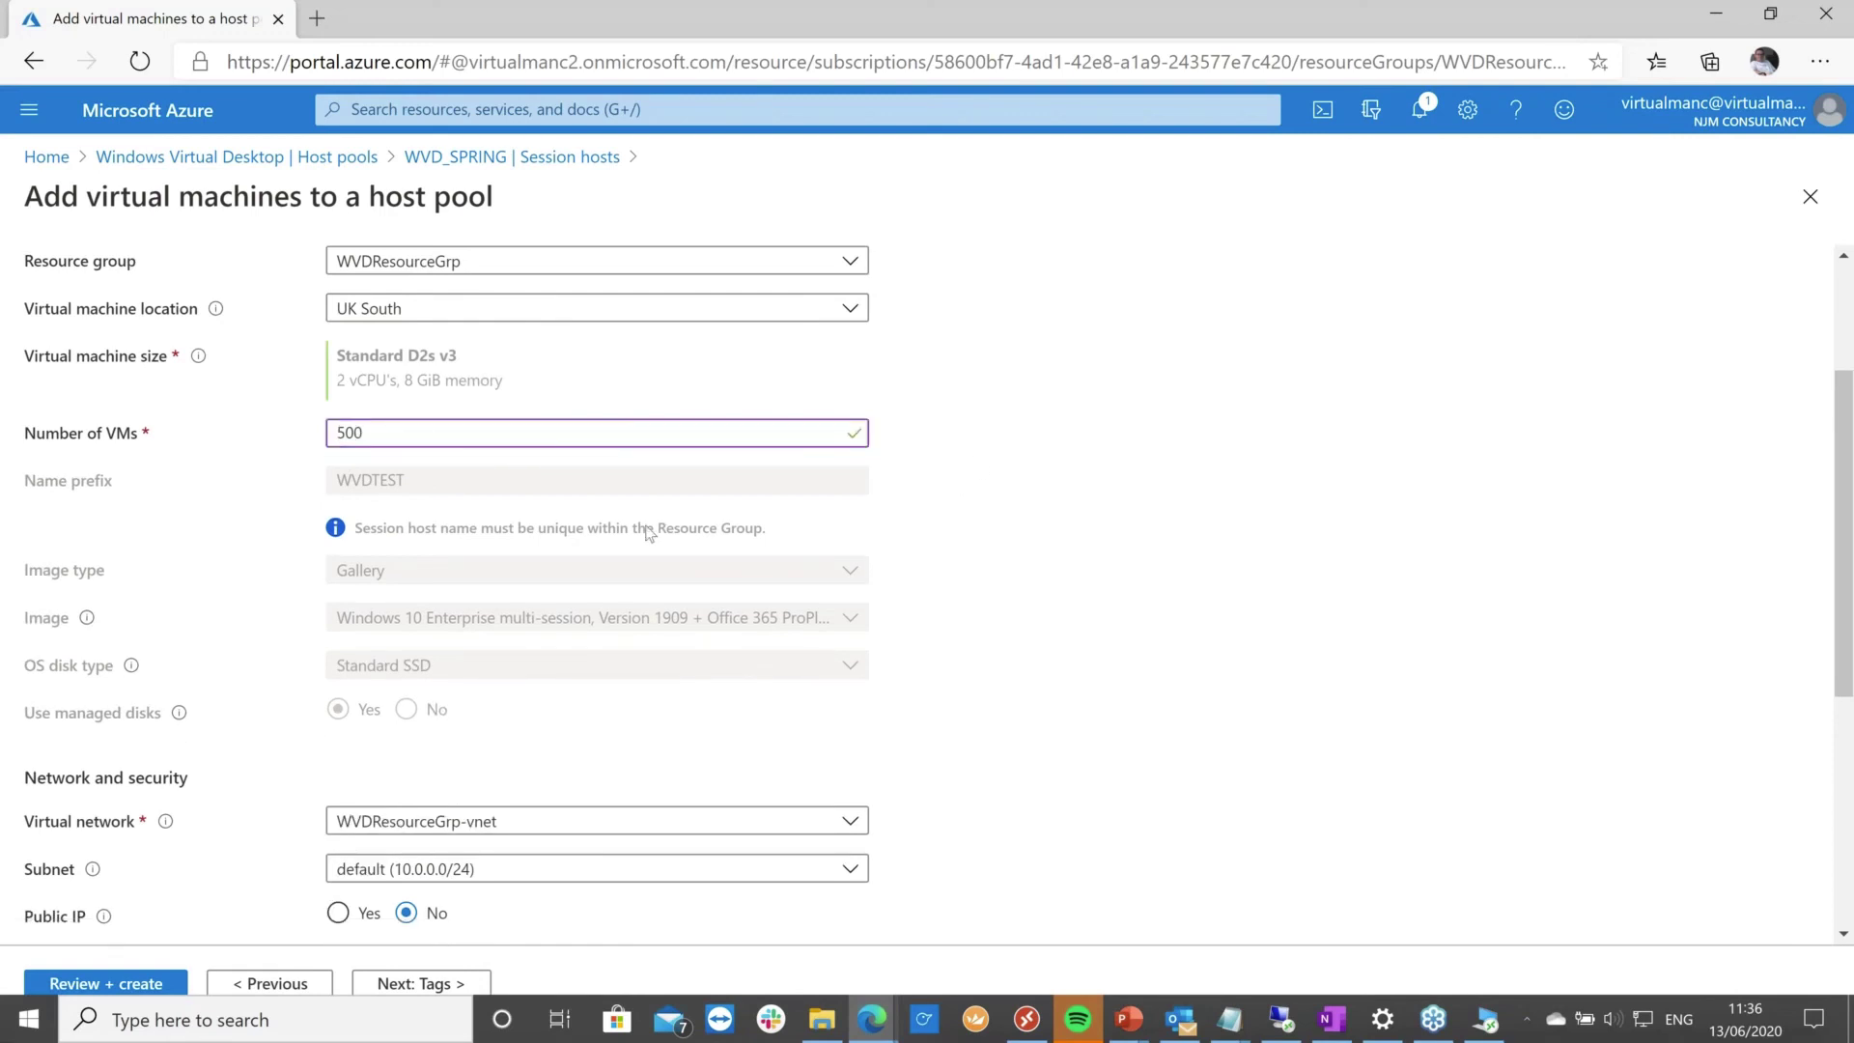
Check the virtual network choices in the network and security settings, keeping WVDResourceGrp-vnet.
scroll(647, 532, "down", 3)
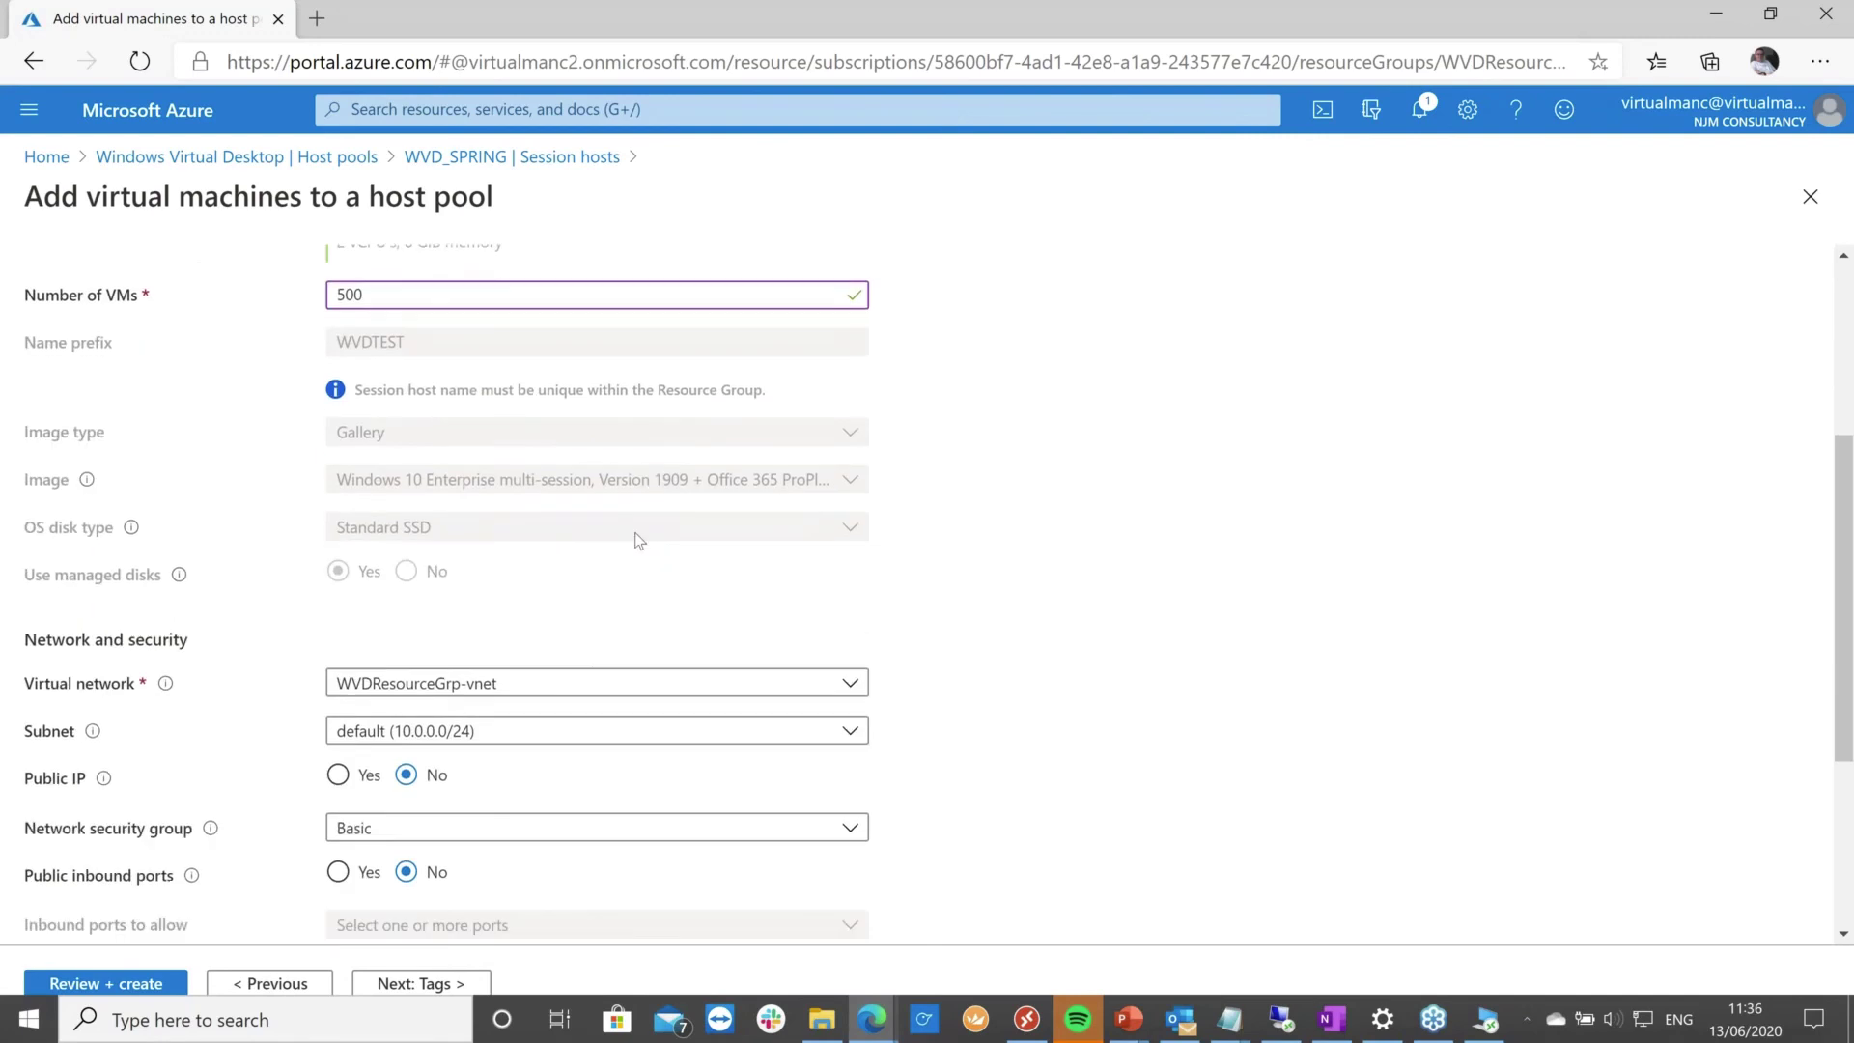
scroll(638, 540, "down", 1)
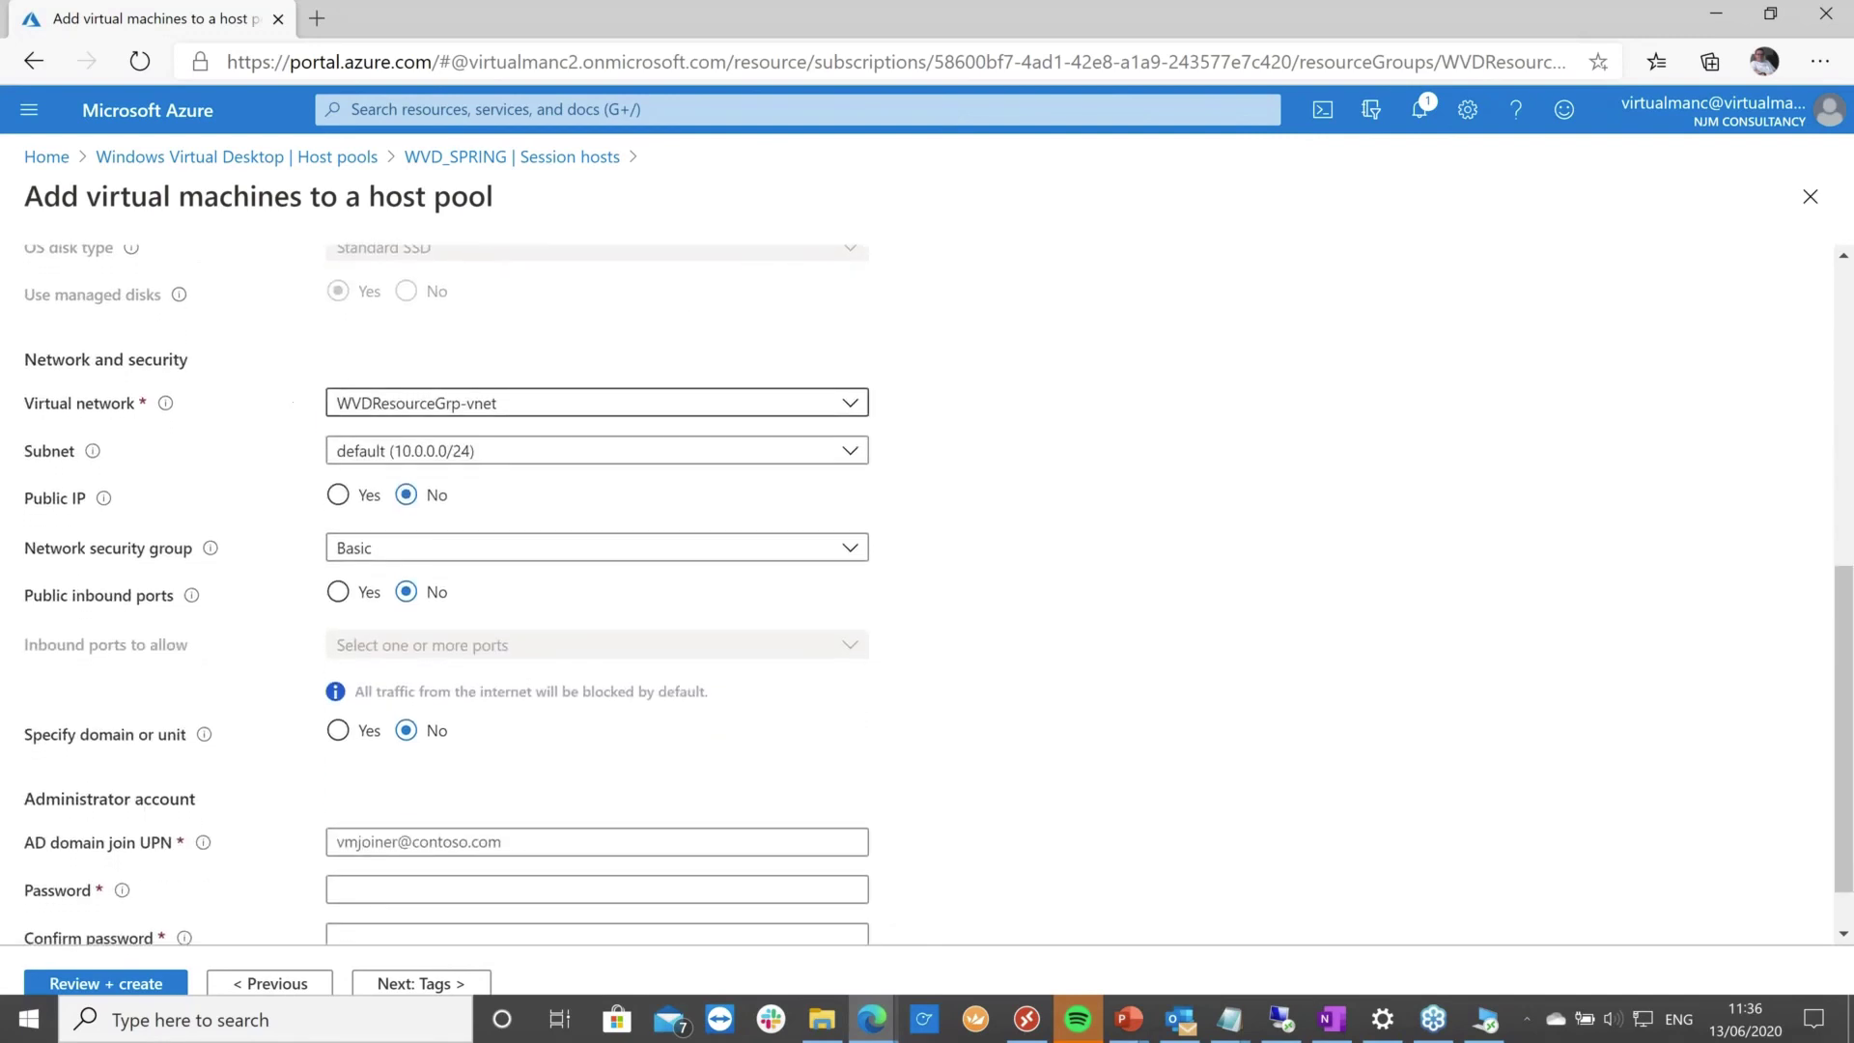
left_click(622, 404)
left_click(623, 405)
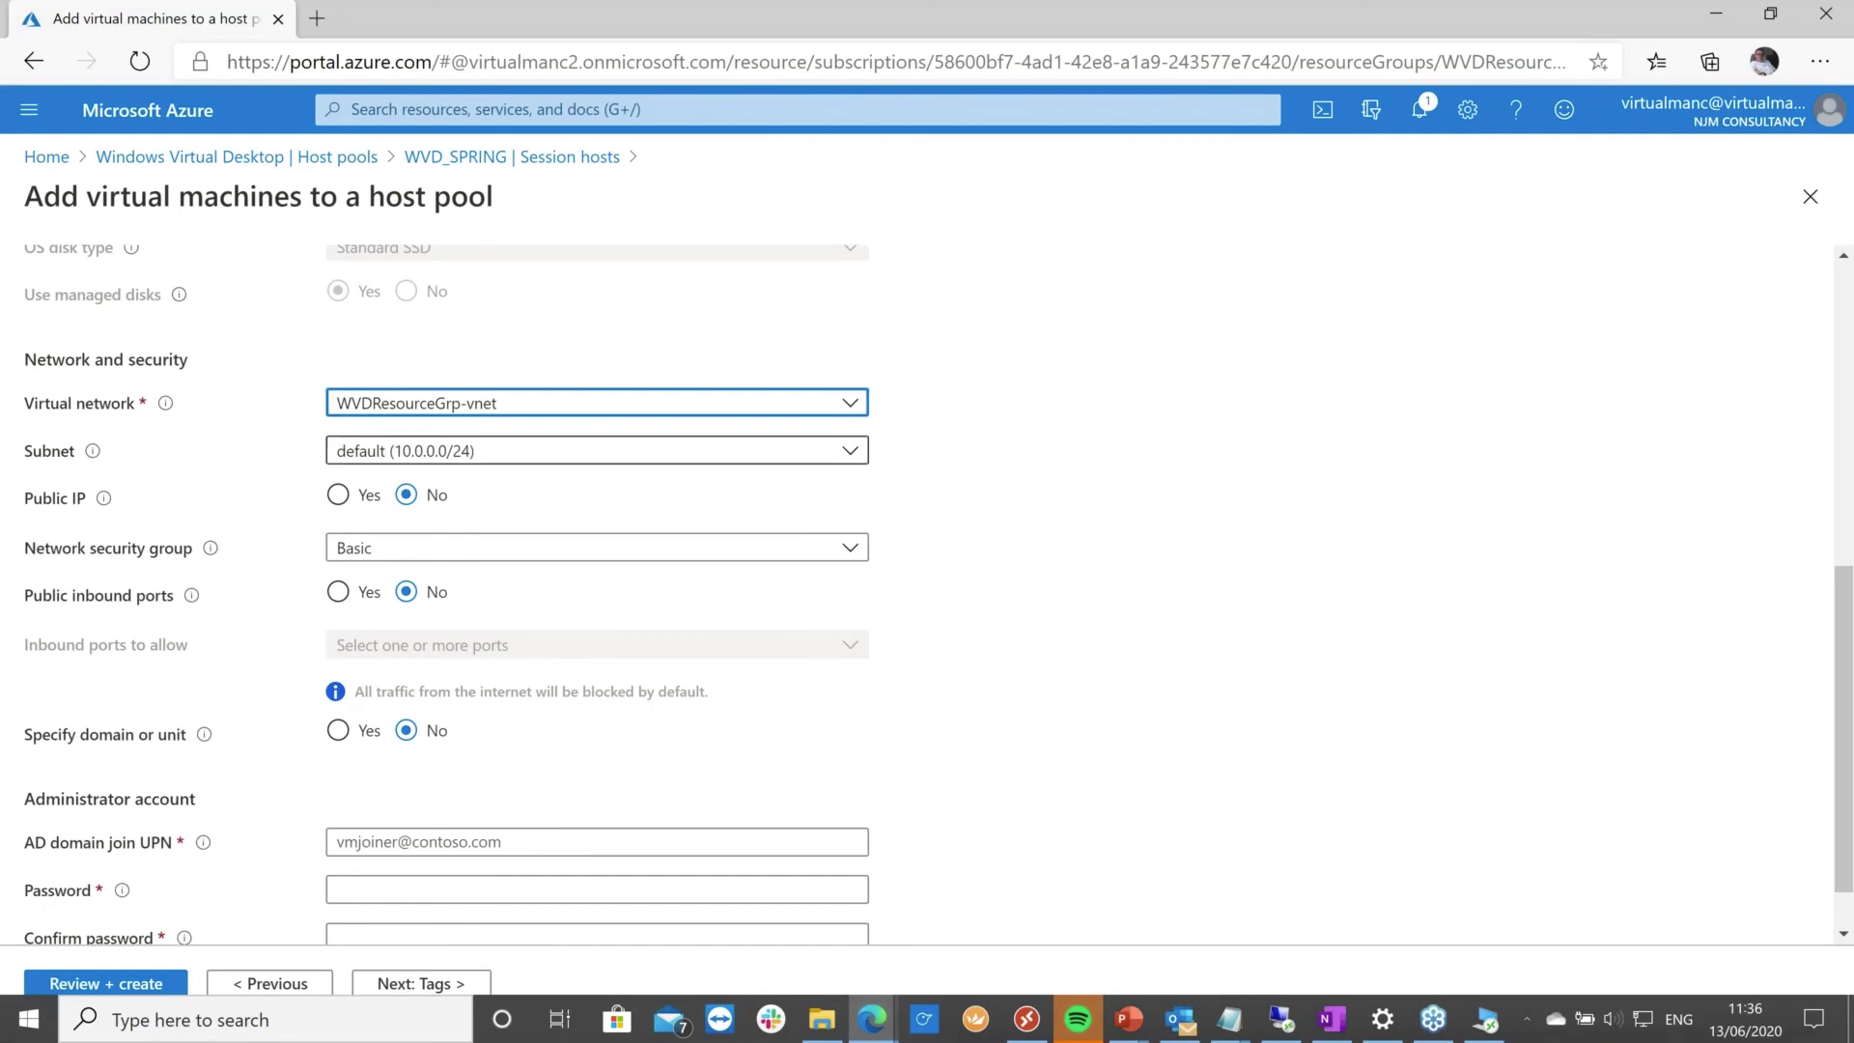
Choose to specify a domain or unit for the new virtual machines and start filling in the domain to join.
scroll(386, 540, "down", 1)
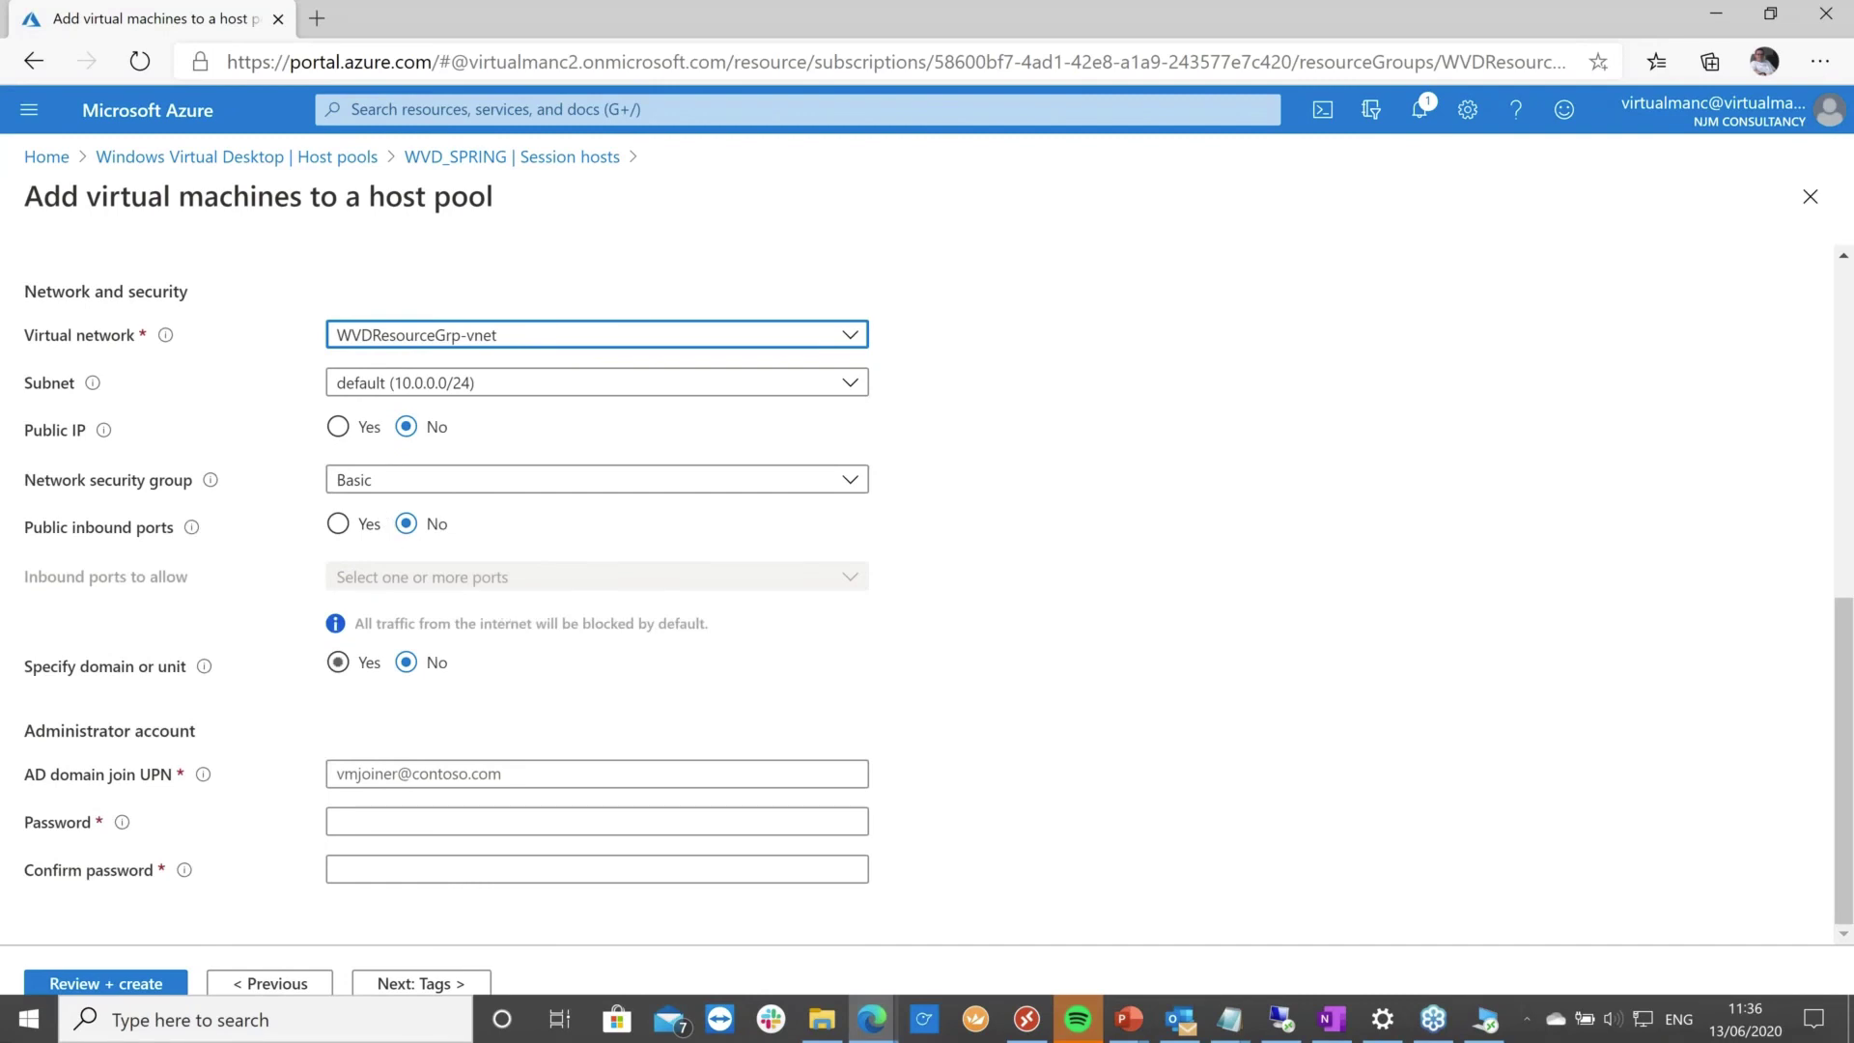
left_click(337, 662)
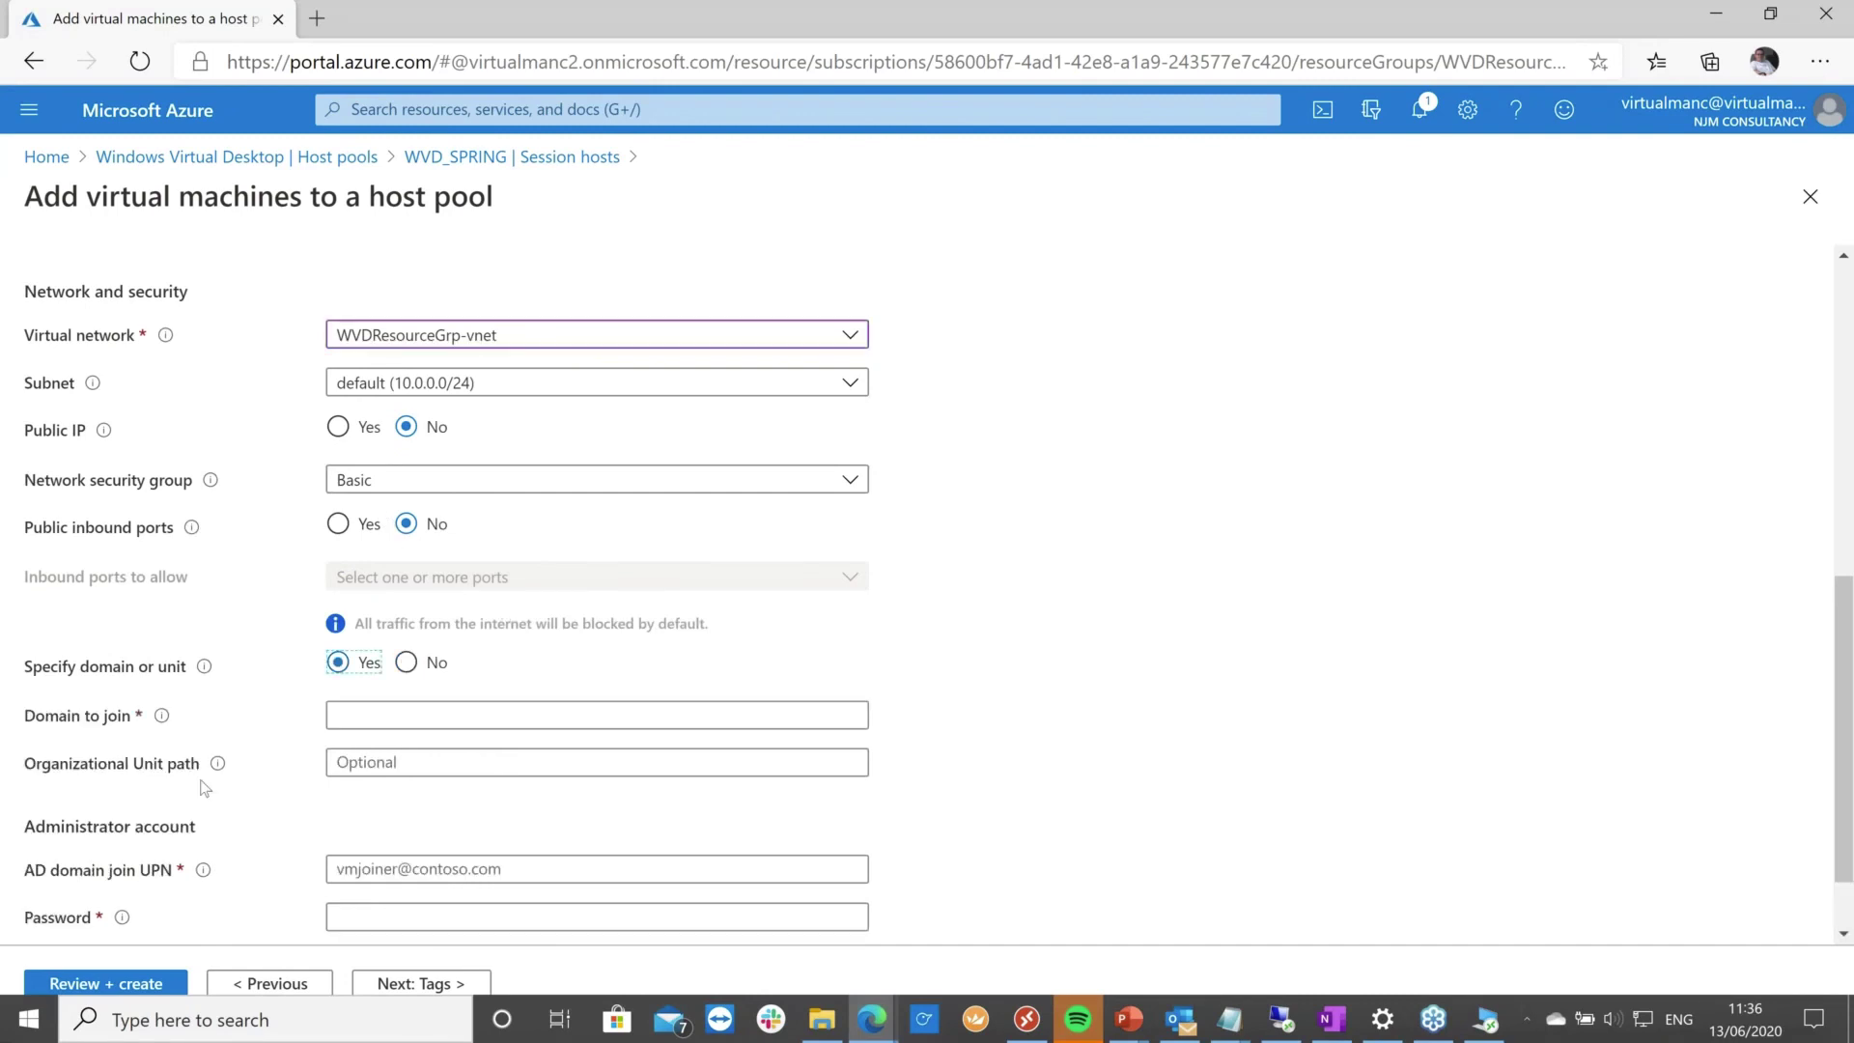
scroll(261, 676, "down", 1)
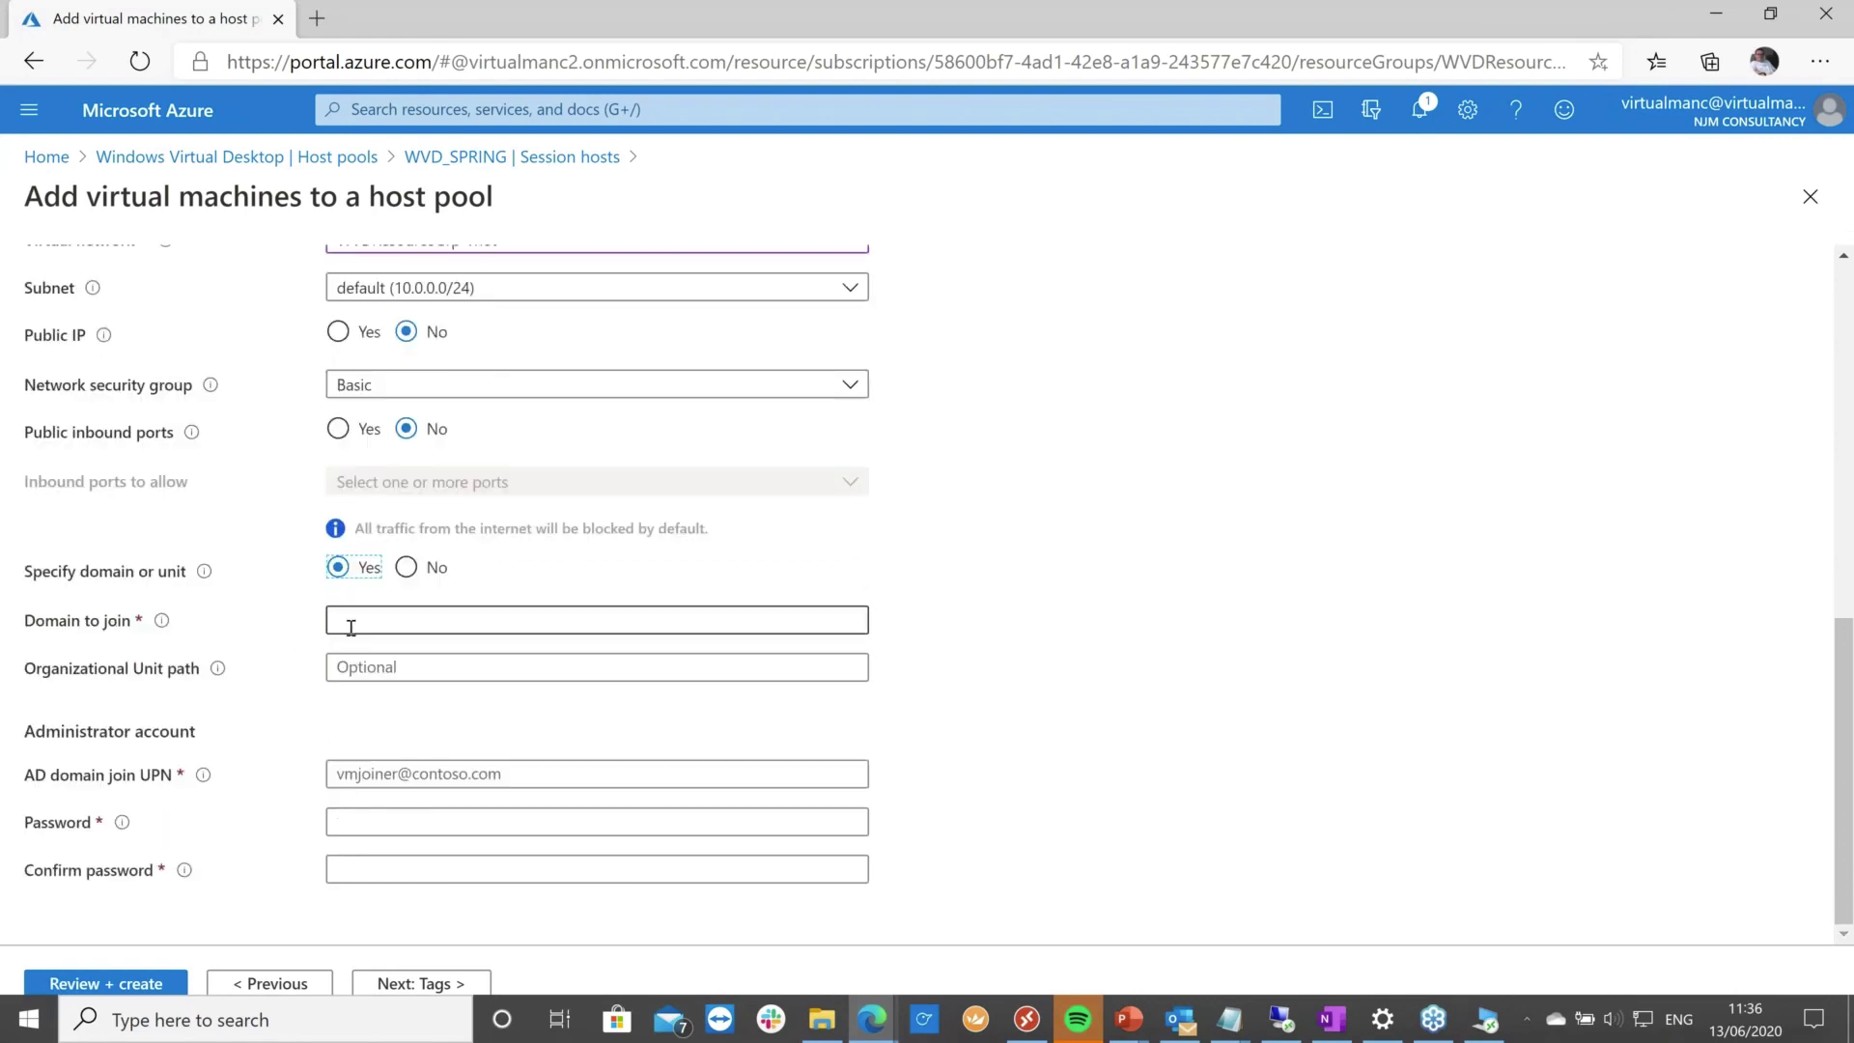
left_click(351, 623)
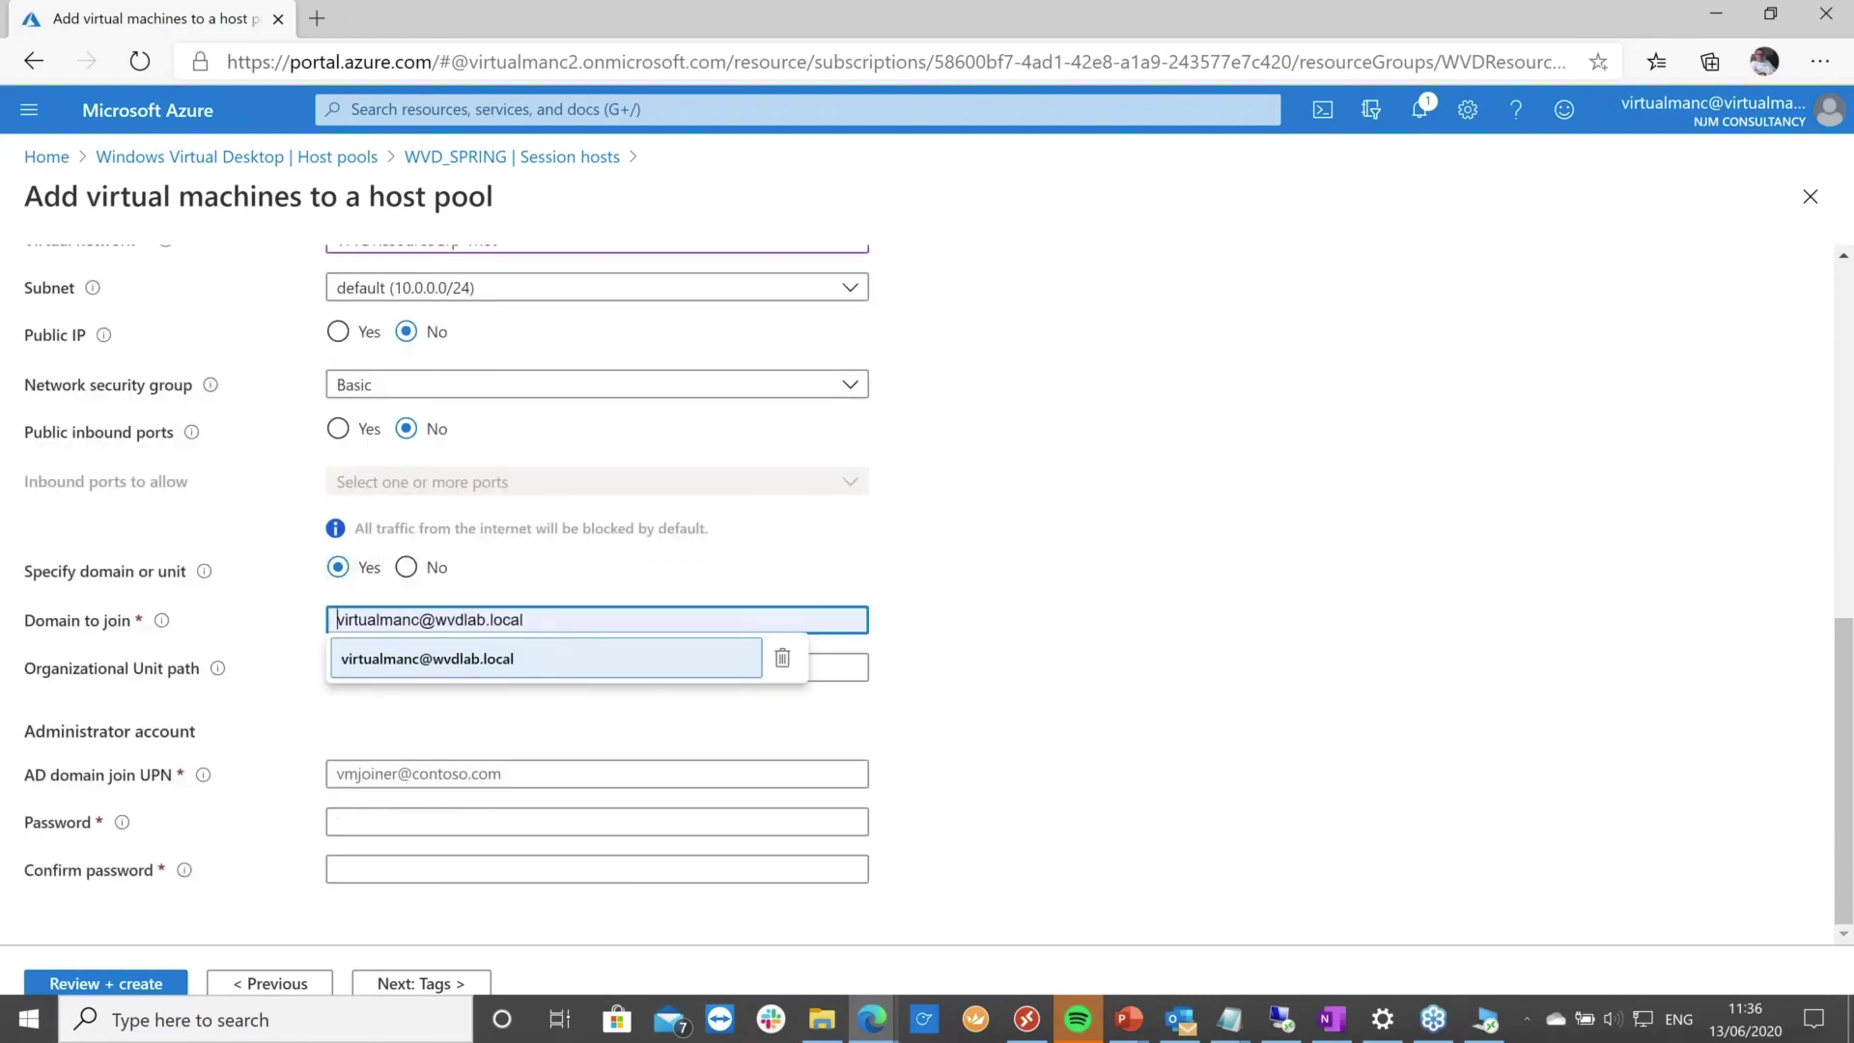